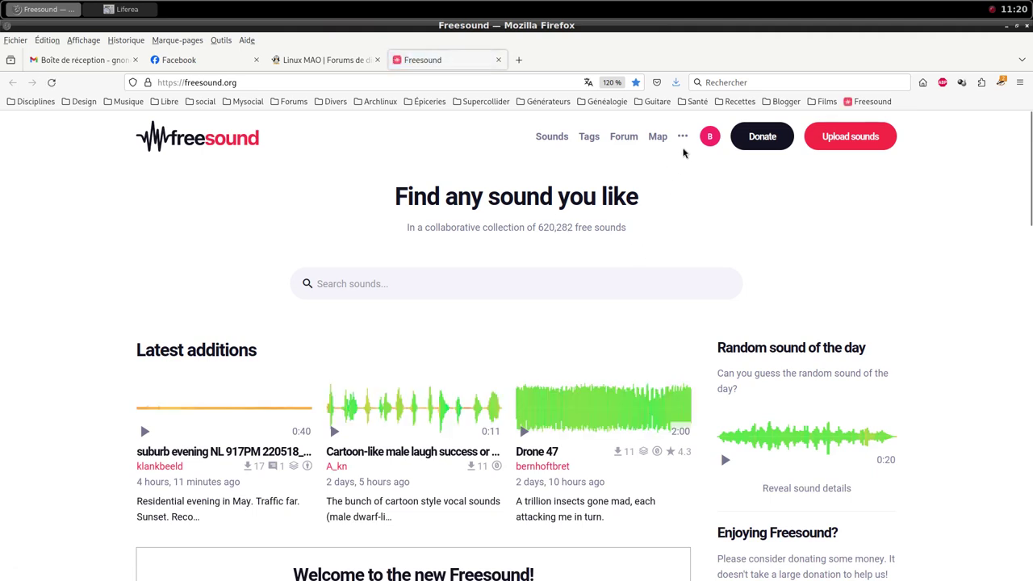
Open a random sound on Freesound and save its WAV file into the i-005 samples folder
{"action": "left_click", "coordinate": [683, 136]}
{"action": "left_click", "coordinate": [688, 205]}
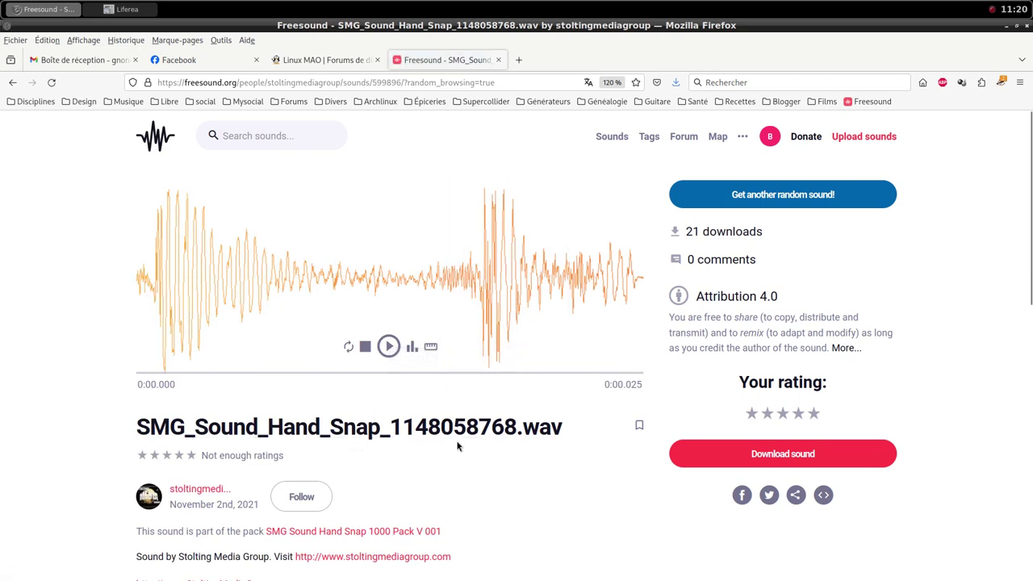
{"action": "left_click", "coordinate": [767, 455]}
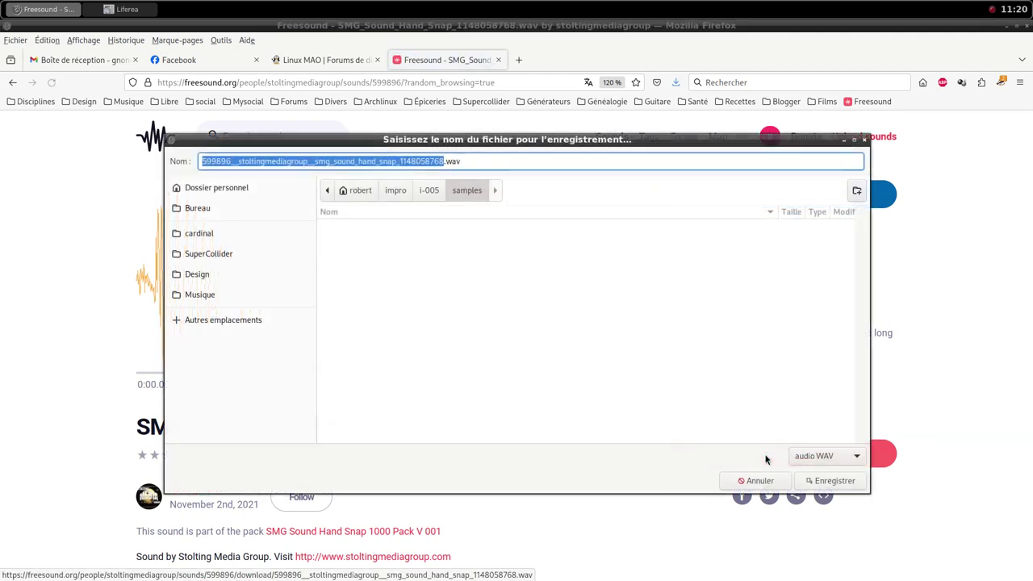
{"action": "left_click", "coordinate": [822, 484]}
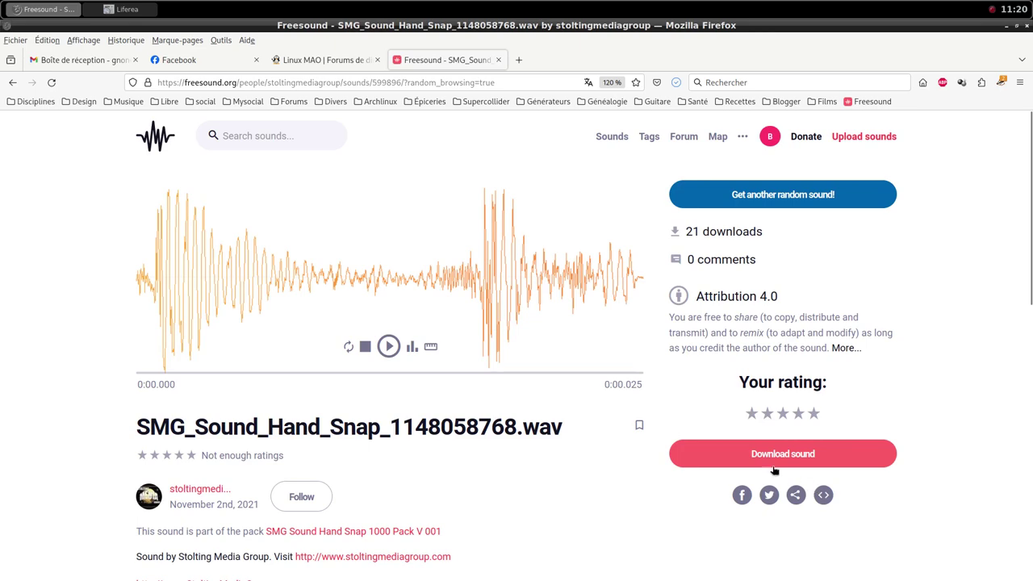
Switch to Qtractor and start a new track of type MIDI
{"action": "middle_click", "coordinate": [499, 6]}
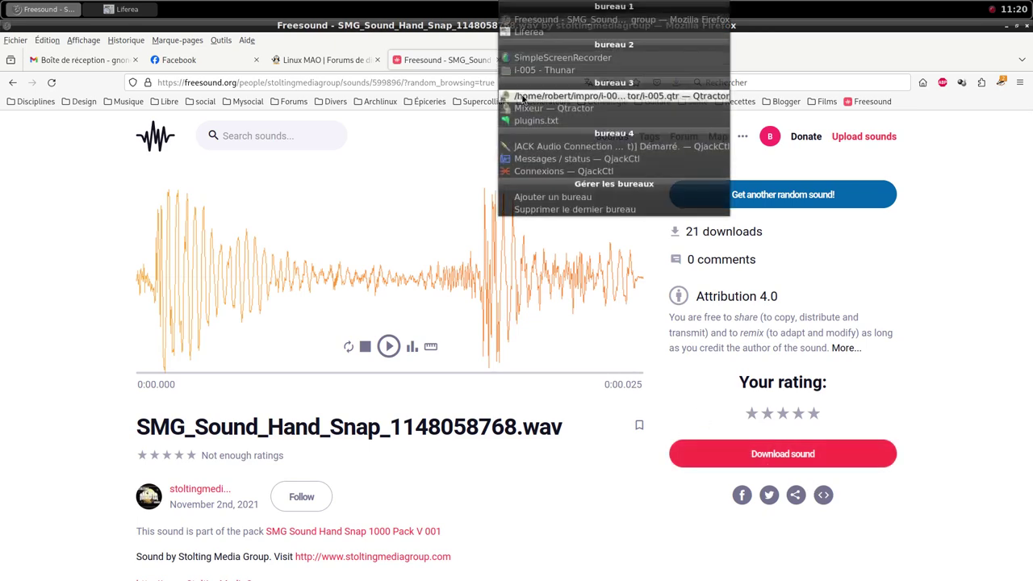
{"action": "left_click", "coordinate": [613, 88]}
{"action": "right_click", "coordinate": [444, 332]}
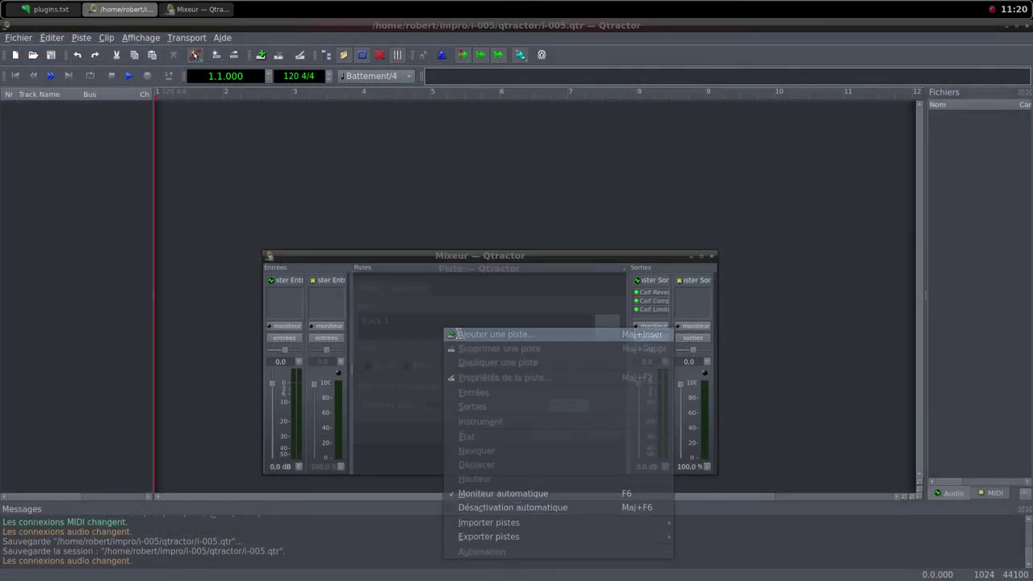
{"action": "left_click", "coordinate": [451, 333]}
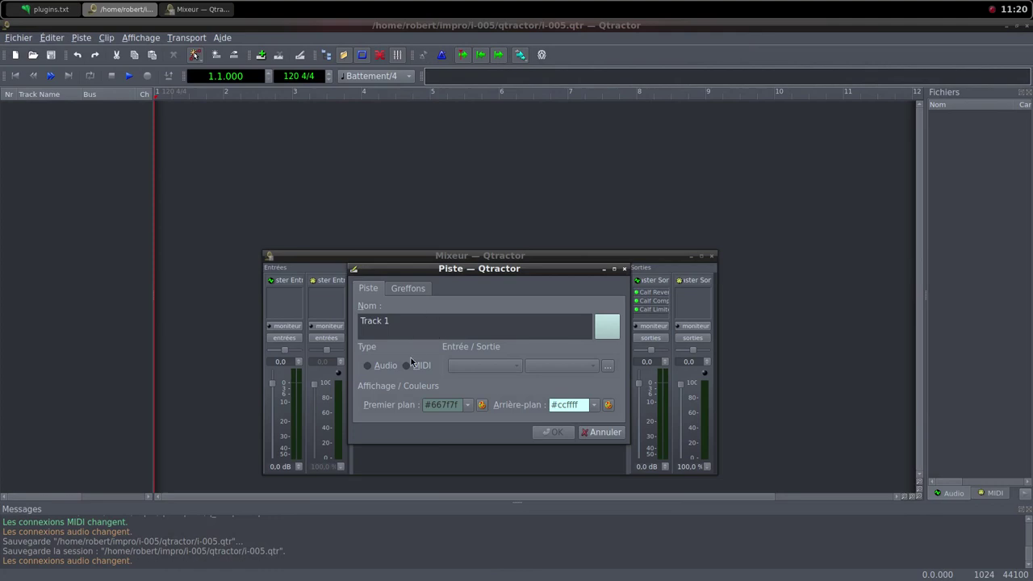
{"action": "left_click", "coordinate": [410, 365]}
Find the samplv1 LV2 plugin by filtering for "sam" and add it to the new track
{"action": "left_click", "coordinate": [407, 289]}
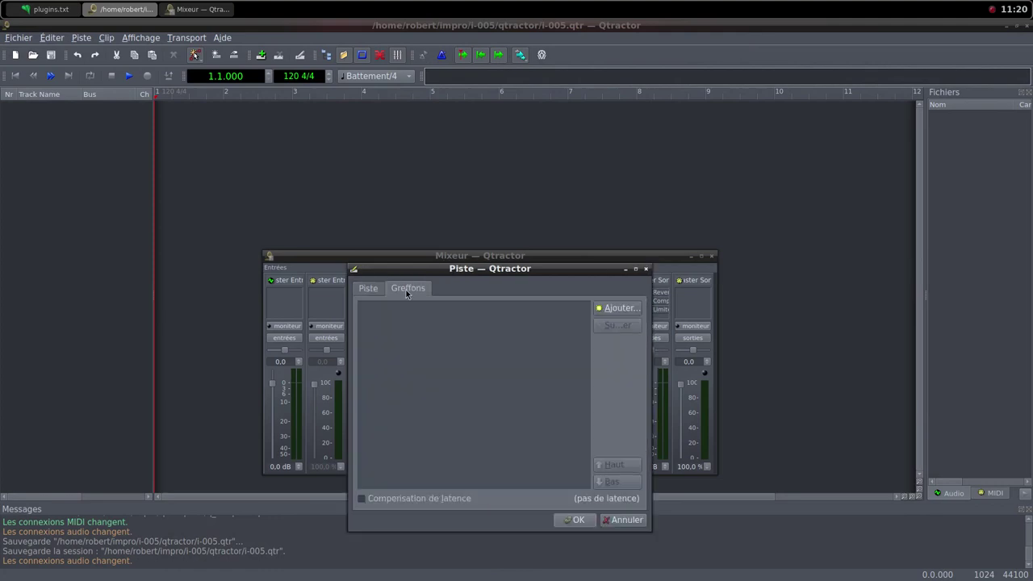
{"action": "left_click", "coordinate": [619, 309]}
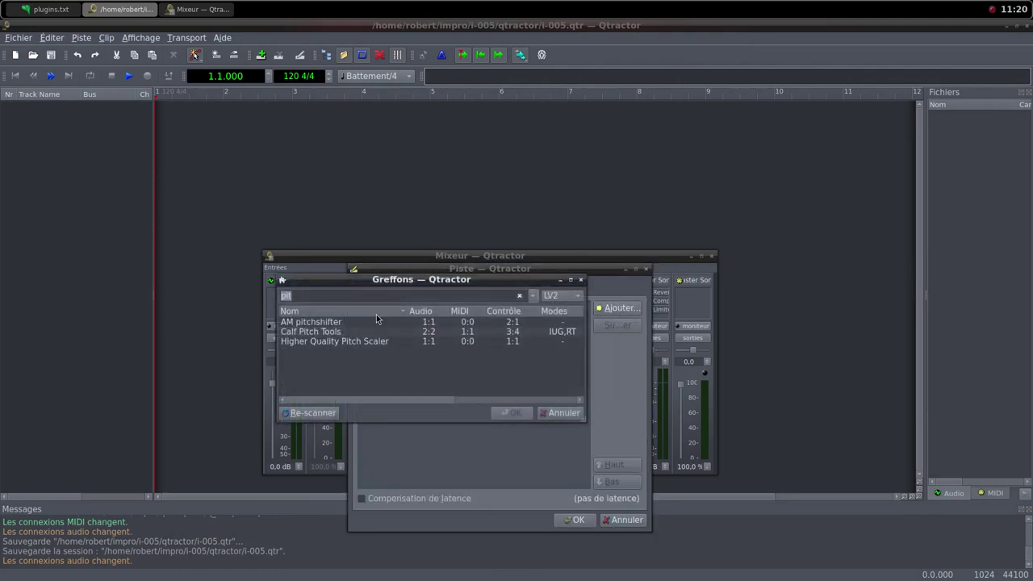
{"action": "type", "text": "sam"}
{"action": "scroll", "coordinate": [338, 370], "scroll_direction": "down", "scroll_amount": 2}
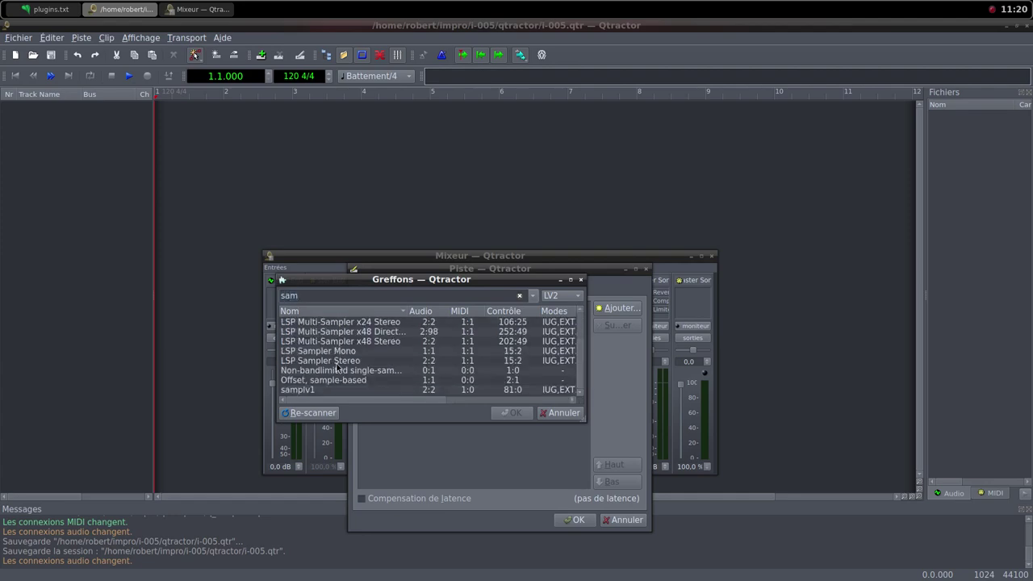
{"action": "double_click", "coordinate": [322, 390]}
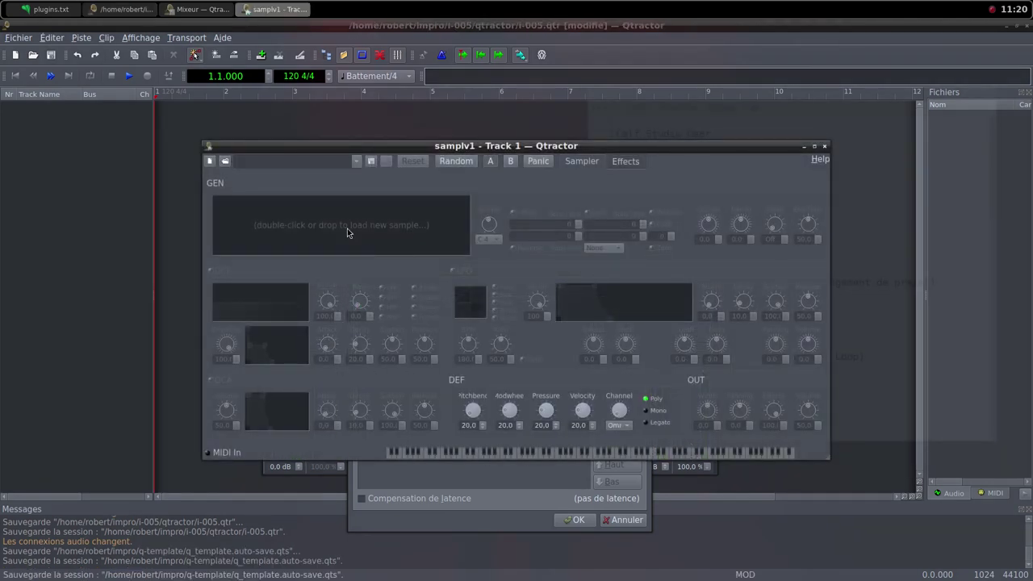
Load the downloaded hand snap WAV from the samples folder into samplv1
{"action": "double_click", "coordinate": [347, 229]}
{"action": "left_click", "coordinate": [446, 207]}
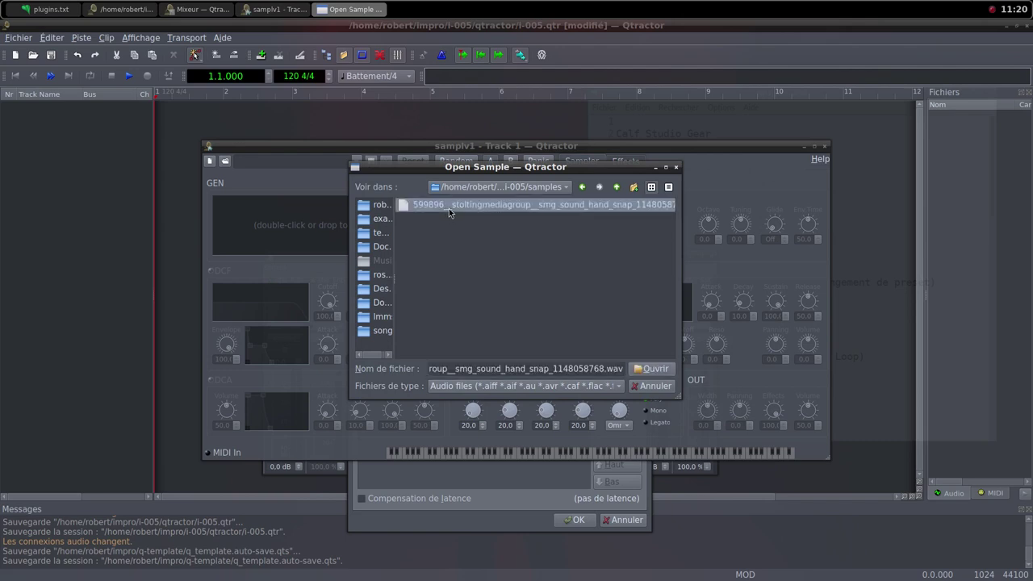
{"action": "left_click", "coordinate": [637, 369]}
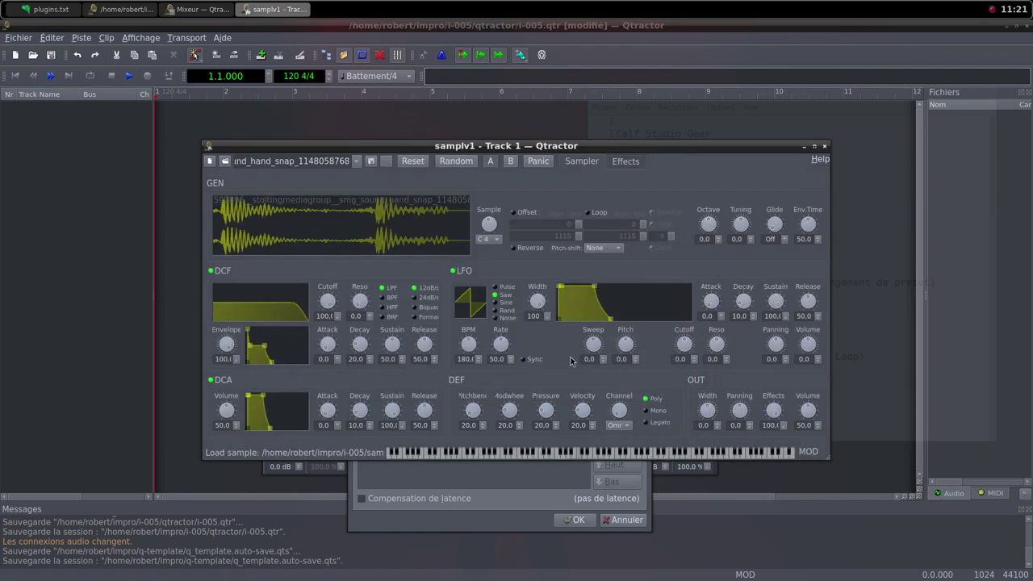
Set samplv1's DCA volume to 100 and adjust its output volume, and confirm the new track
{"action": "left_click_drag", "start_coordinate": [231, 417], "coordinate": [230, 453]}
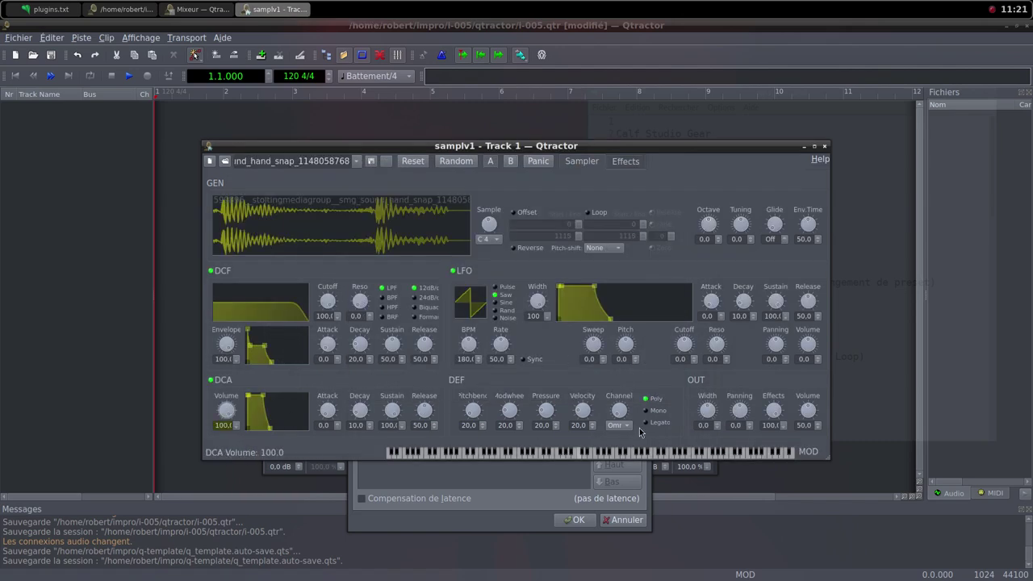
{"action": "left_click_drag", "start_coordinate": [815, 413], "coordinate": [816, 452]}
{"action": "left_click", "coordinate": [825, 146]}
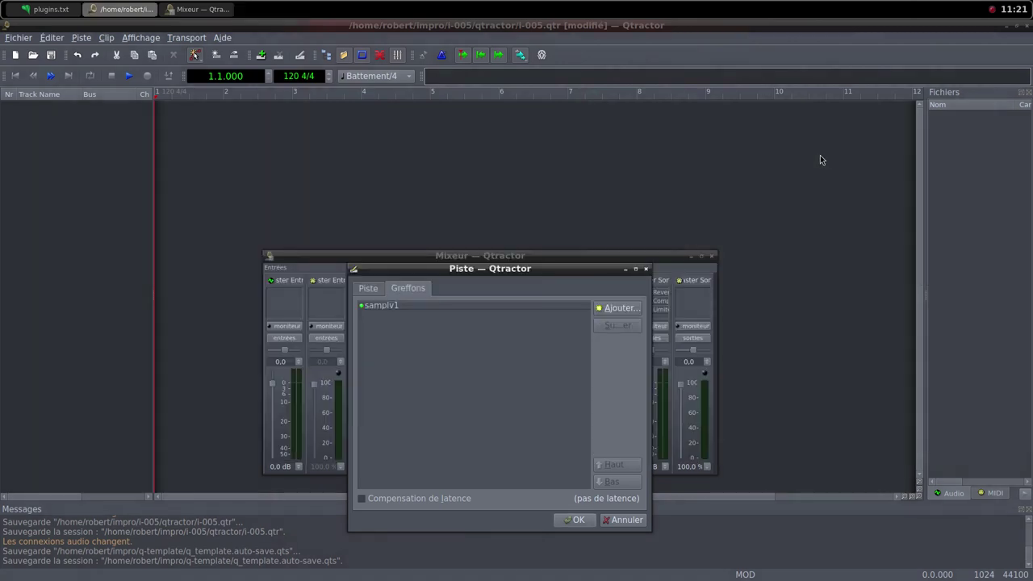
{"action": "left_click", "coordinate": [578, 521]}
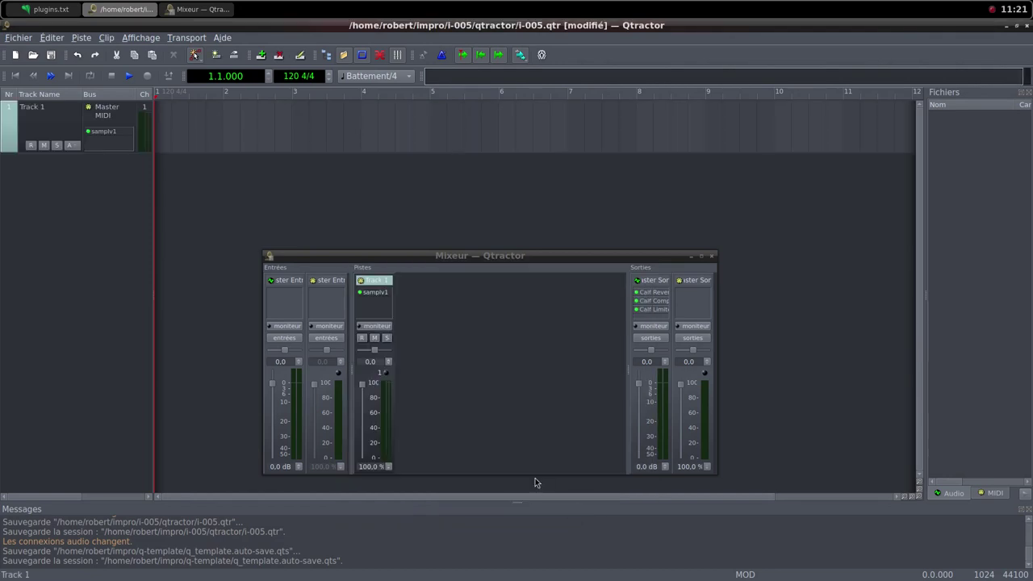
Create a new MIDI clip at the start of Track 1 and extend it to four bars
{"action": "right_click", "coordinate": [204, 117]}
{"action": "mouse_move", "coordinate": [242, 311]}
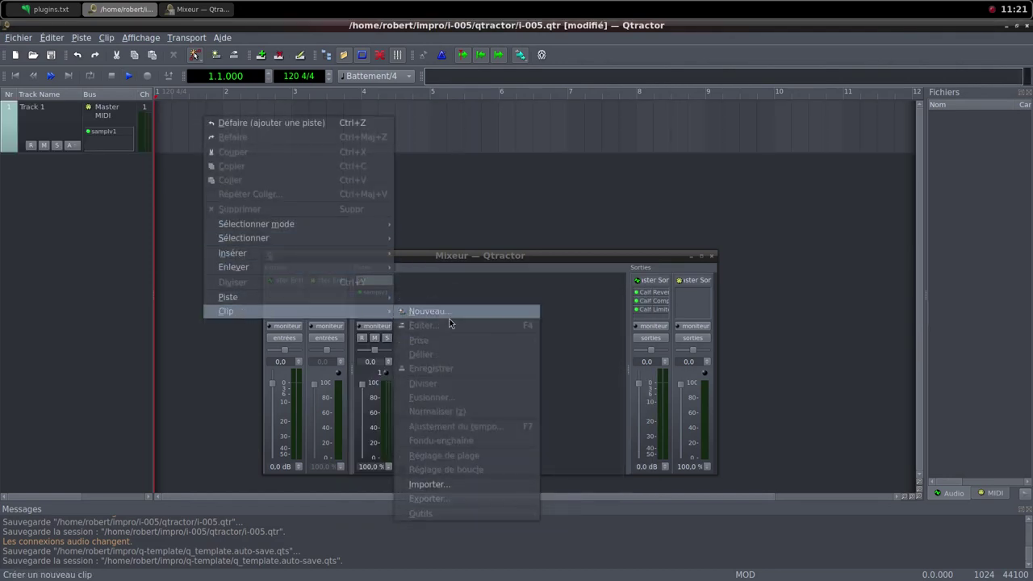
{"action": "left_click", "coordinate": [457, 315]}
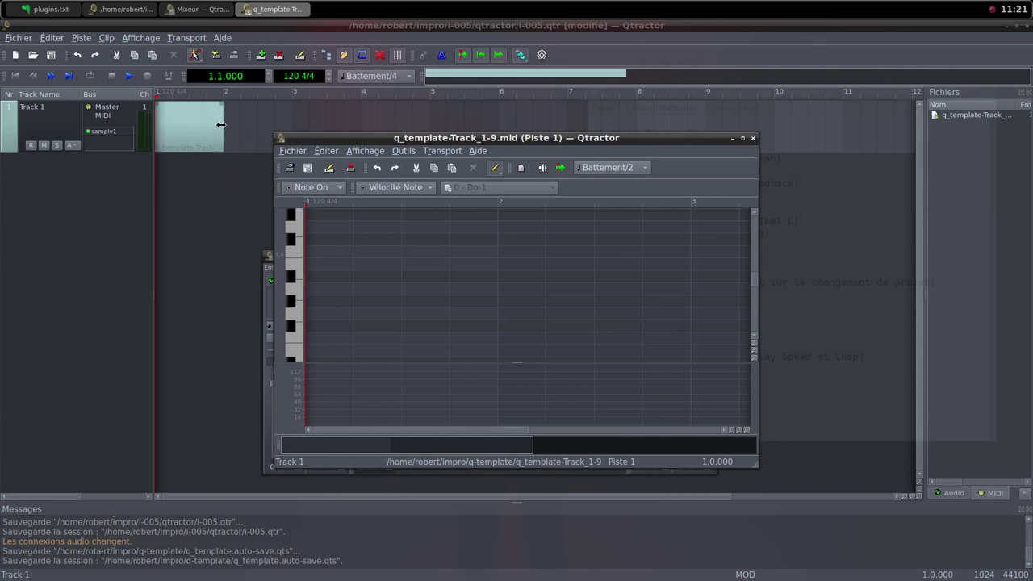
{"action": "left_click_drag", "start_coordinate": [221, 125], "coordinate": [427, 148]}
Set the loop range to the four-bar clip on Track 1
{"action": "right_click", "coordinate": [369, 137]}
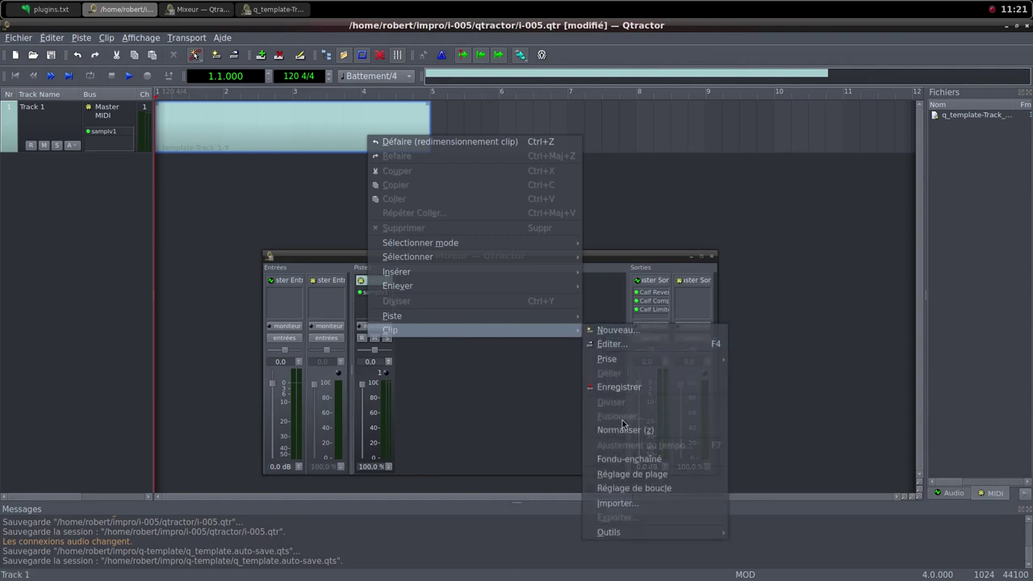
{"action": "left_click", "coordinate": [635, 489]}
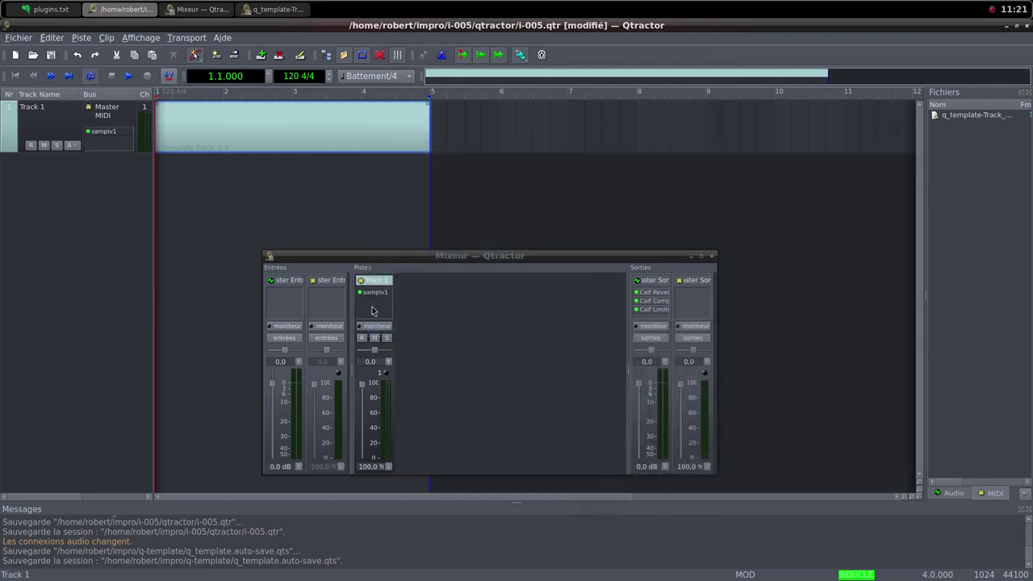
{"action": "mouse_move", "coordinate": [271, 135]}
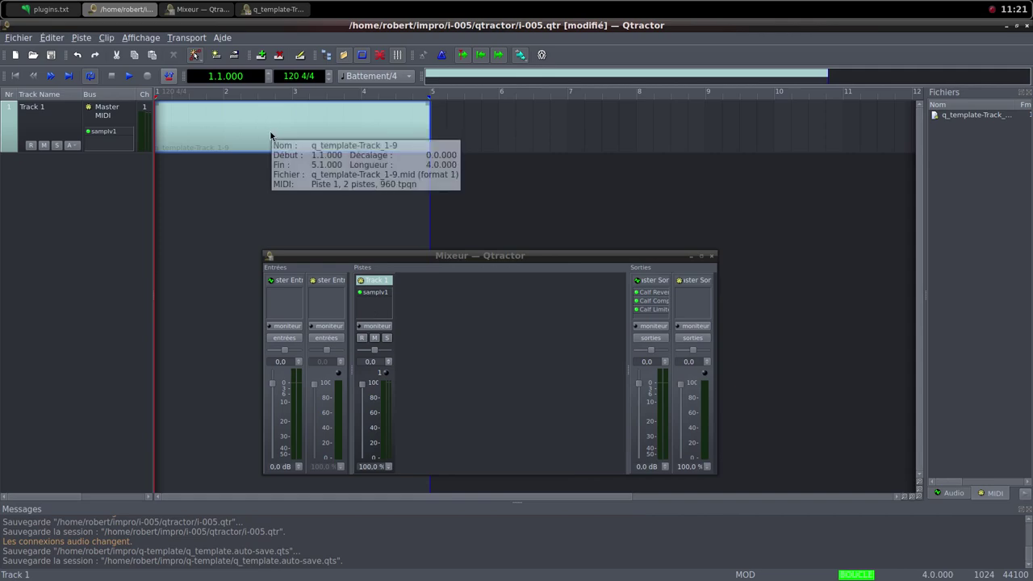
Switch to Firefox to check the hand snap's waveform and duration on Freesound, and return to Qtractor
{"action": "left_click", "coordinate": [532, 6]}
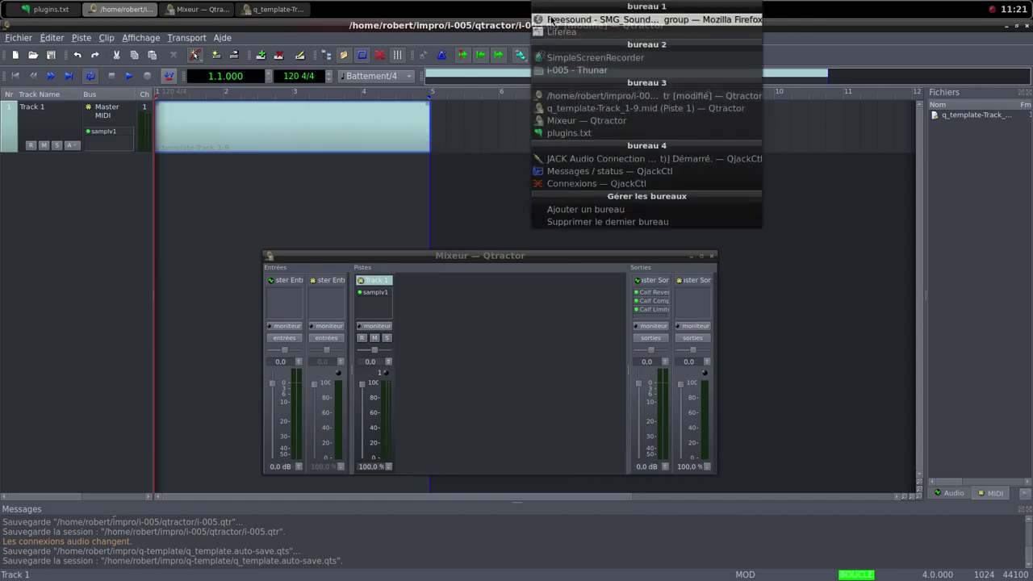
{"action": "left_click", "coordinate": [554, 22]}
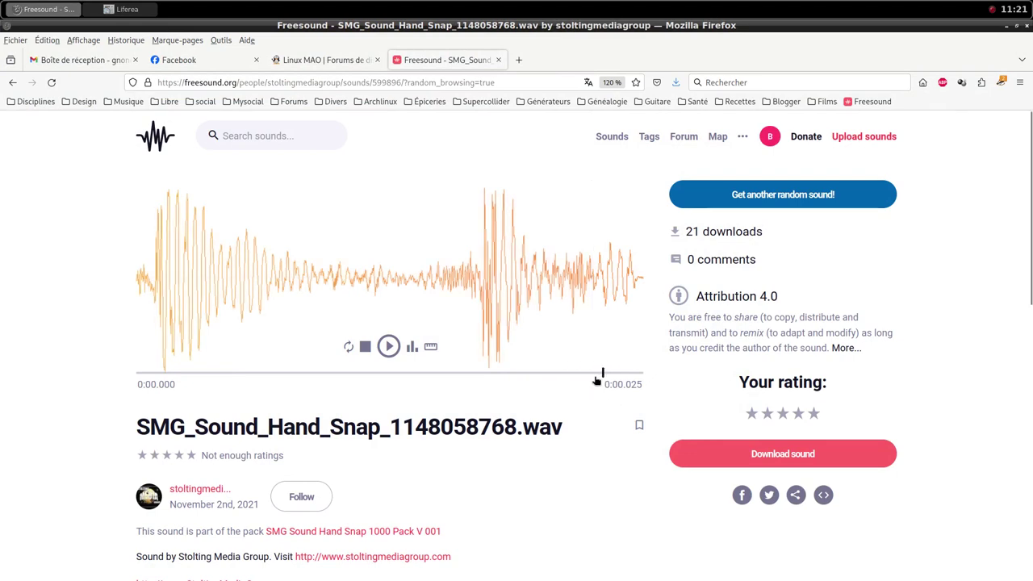
{"action": "left_click", "coordinate": [532, 6]}
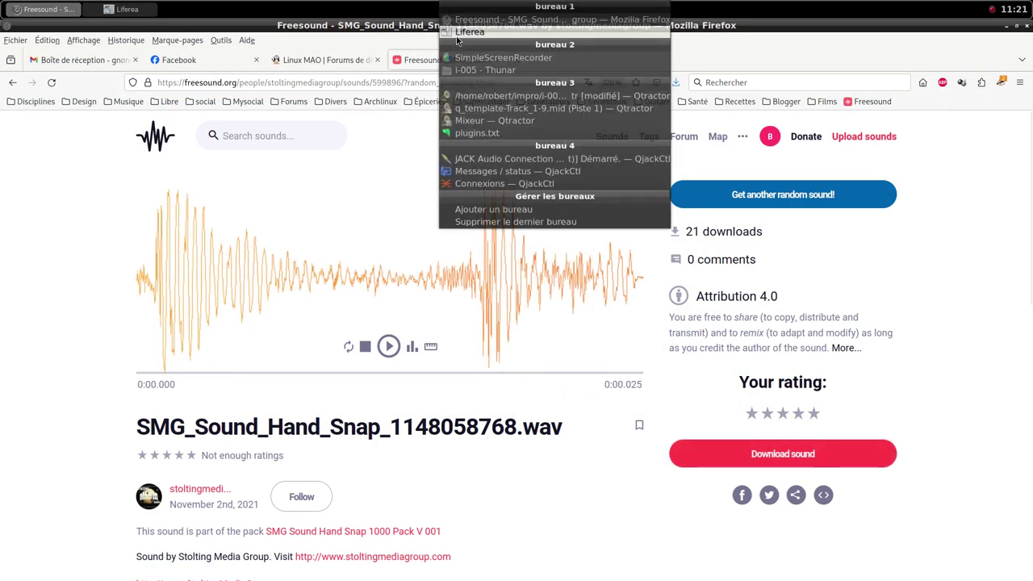
{"action": "left_click", "coordinate": [472, 95]}
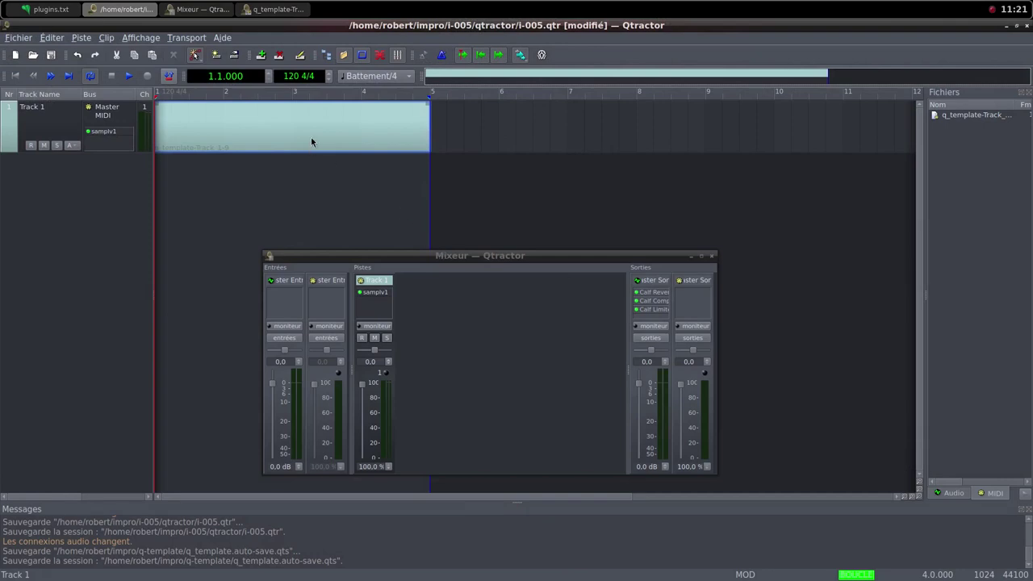
Open the clip in a maximised MIDI editor and enter alternating one-beat C3 and C#3 notes from bar 1, deleting the overlong sixth note
{"action": "double_click", "coordinate": [311, 137]}
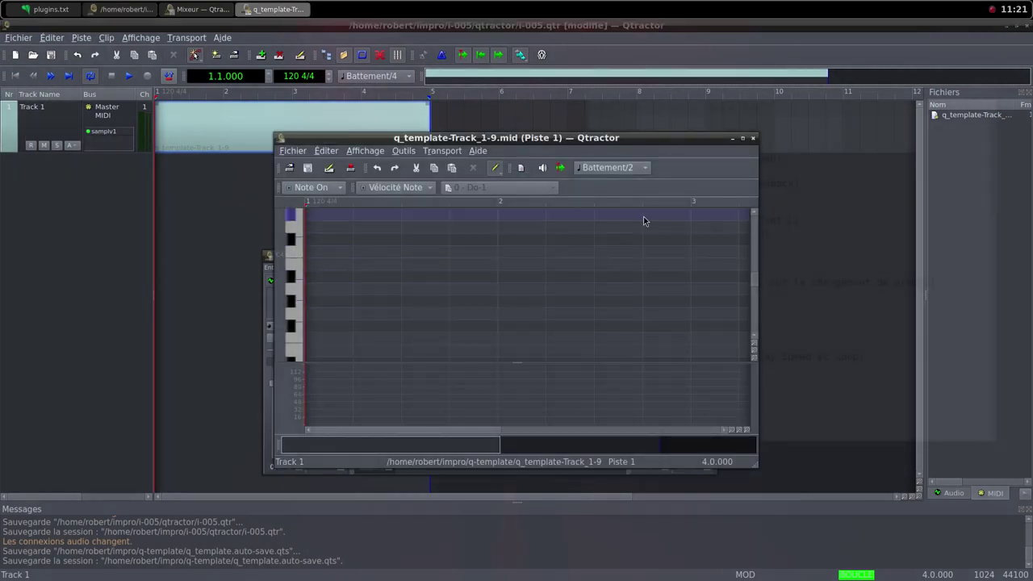
{"action": "left_click", "coordinate": [742, 139]}
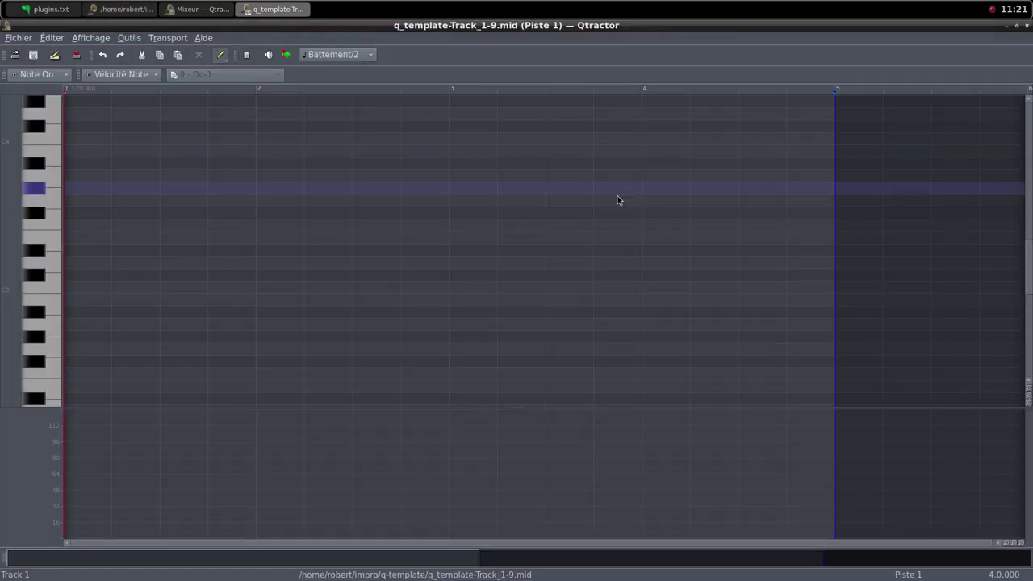
{"action": "mouse_move", "coordinate": [88, 287]}
{"action": "left_mouse_down"}
{"action": "mouse_move", "coordinate": [125, 273]}
{"action": "mouse_move", "coordinate": [174, 275]}
{"action": "mouse_move", "coordinate": [161, 275]}
{"action": "mouse_move", "coordinate": [166, 288]}
{"action": "mouse_move", "coordinate": [218, 288]}
{"action": "mouse_move", "coordinate": [203, 287]}
{"action": "mouse_move", "coordinate": [223, 274]}
{"action": "mouse_move", "coordinate": [293, 287]}
{"action": "mouse_move", "coordinate": [344, 269]}
{"action": "mouse_move", "coordinate": [372, 276]}
{"action": "left_mouse_up"}
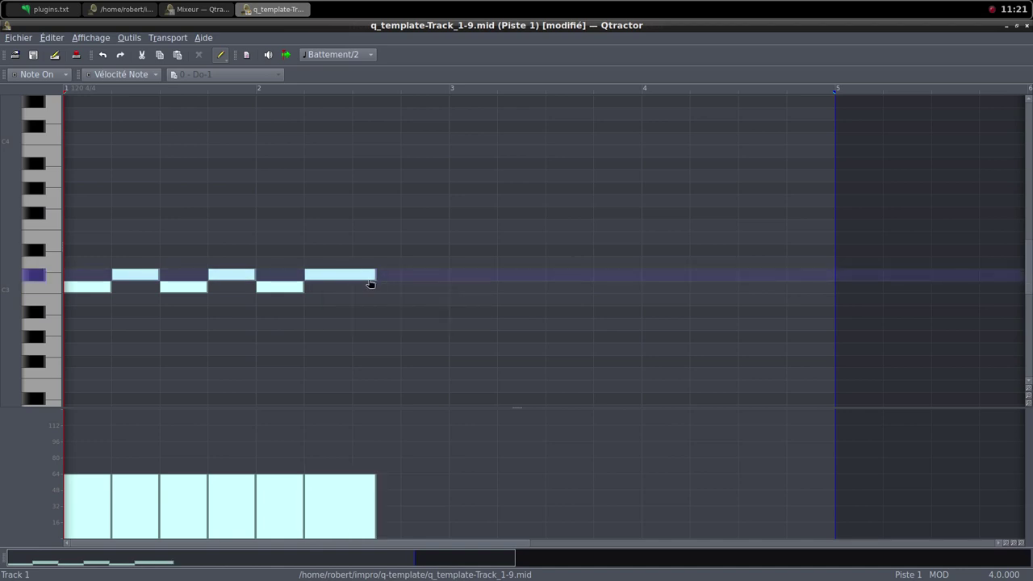
{"action": "left_click", "coordinate": [360, 278]}
{"action": "key", "text": "Delete"}
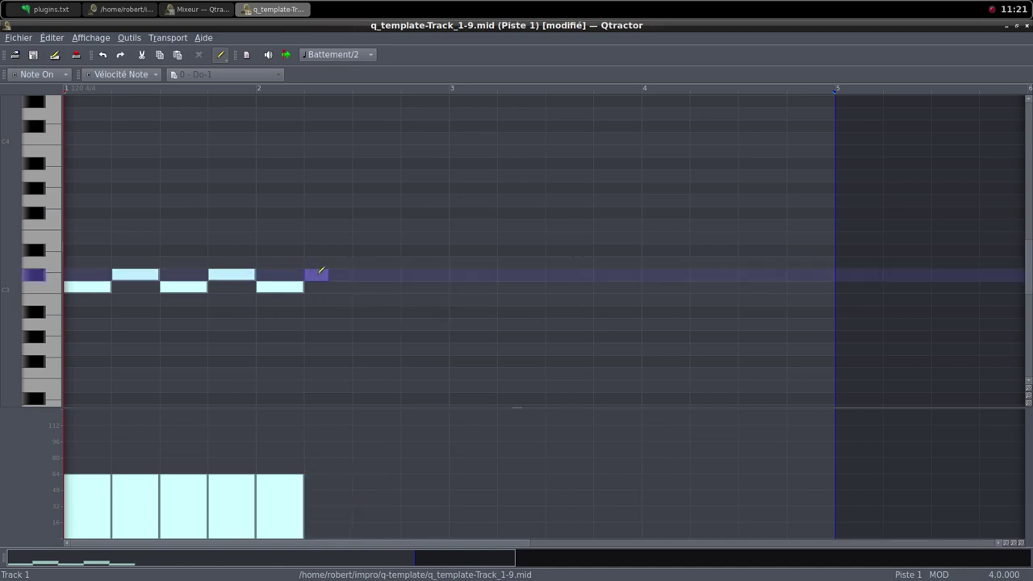
Continue the alternating one-beat C3 and C#3 notes to the end of bar 4 and close the MIDI editor
{"action": "mouse_move", "coordinate": [321, 272]}
{"action": "left_mouse_down"}
{"action": "mouse_move", "coordinate": [377, 287]}
{"action": "mouse_move", "coordinate": [419, 272]}
{"action": "mouse_move", "coordinate": [588, 287]}
{"action": "mouse_move", "coordinate": [616, 273]}
{"action": "mouse_move", "coordinate": [663, 288]}
{"action": "left_mouse_up"}
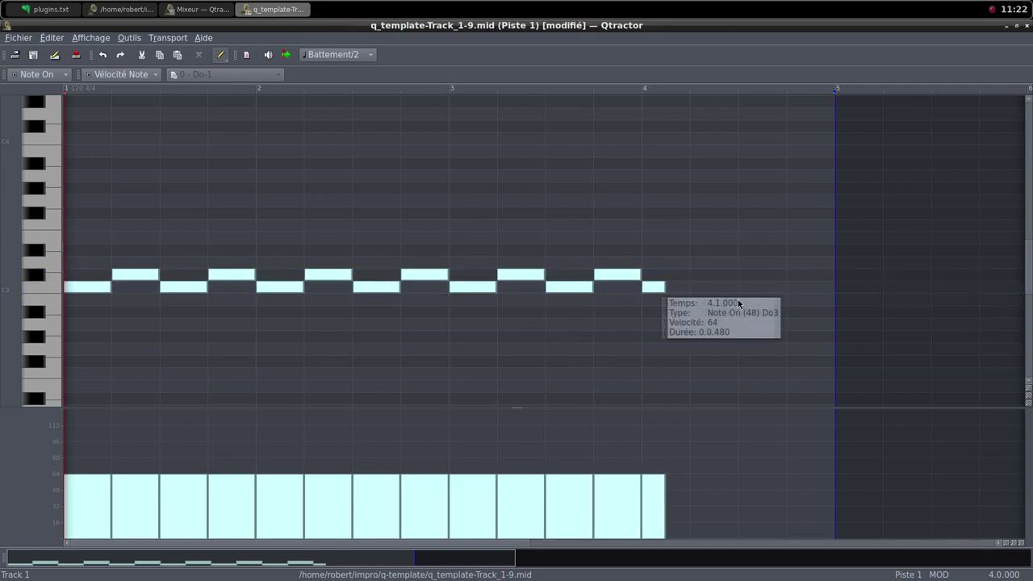
{"action": "left_click", "coordinate": [647, 285]}
{"action": "left_click_drag", "start_coordinate": [664, 287], "coordinate": [835, 274]}
{"action": "left_click", "coordinate": [755, 286]}
{"action": "left_click", "coordinate": [790, 273]}
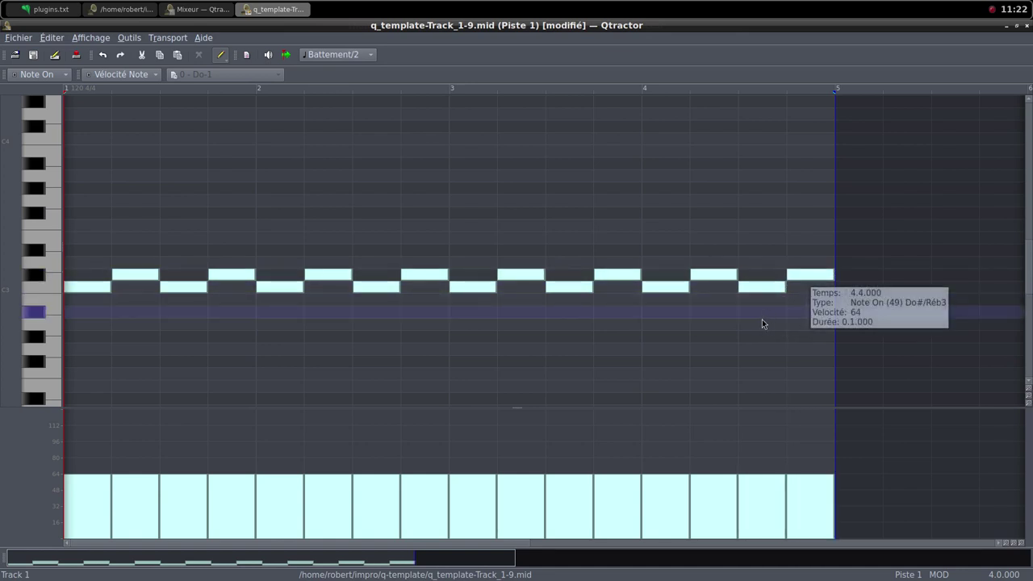
{"action": "left_click", "coordinate": [1017, 27]}
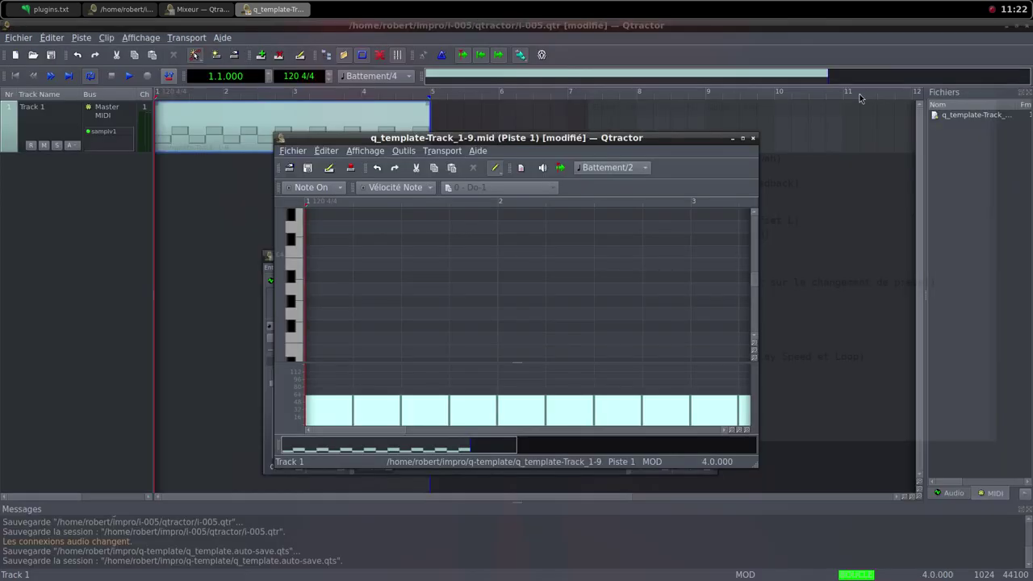
{"action": "left_click", "coordinate": [752, 139]}
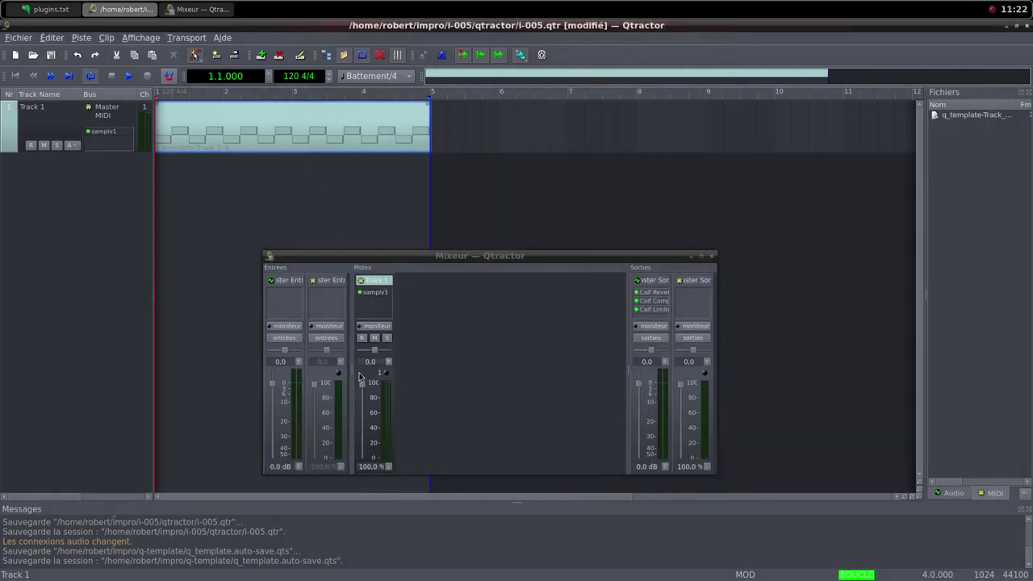
Lower Track 1's mixer volume to 0%, start looped playback, and bring the fader back up to 100%
{"action": "left_click_drag", "start_coordinate": [362, 391], "coordinate": [362, 524]}
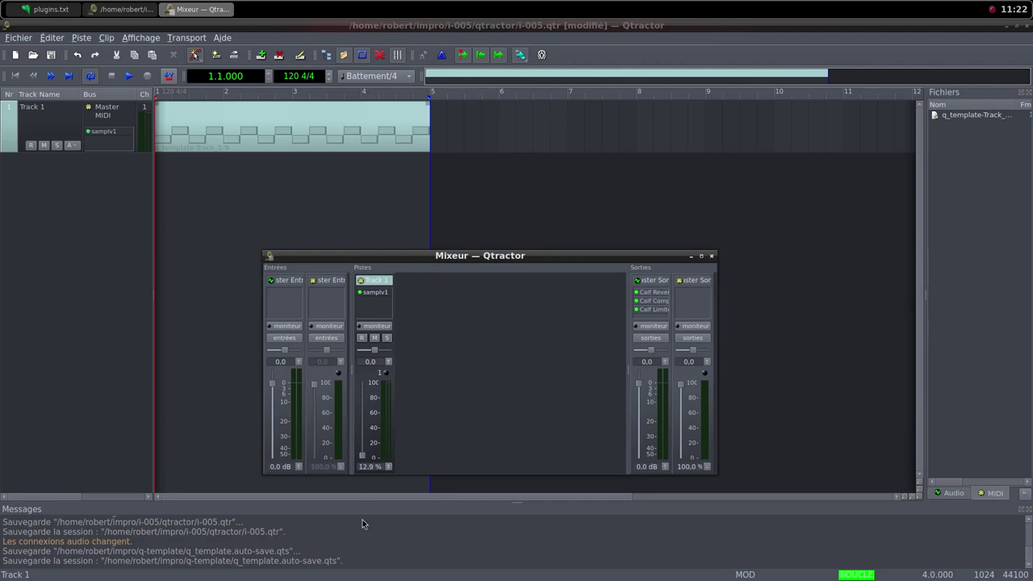
{"action": "left_click", "coordinate": [127, 77]}
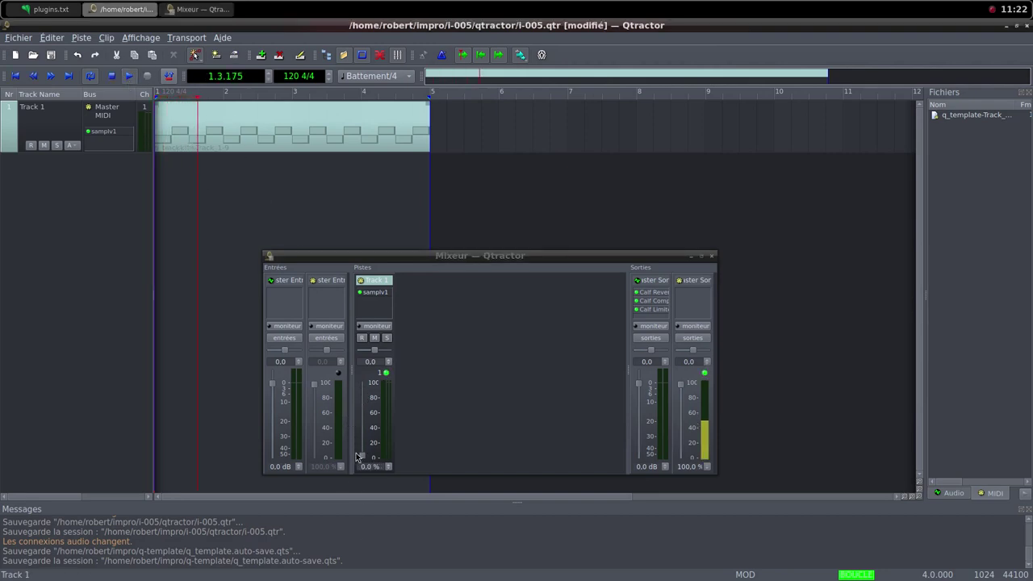
{"action": "left_click_drag", "start_coordinate": [363, 457], "coordinate": [359, 382]}
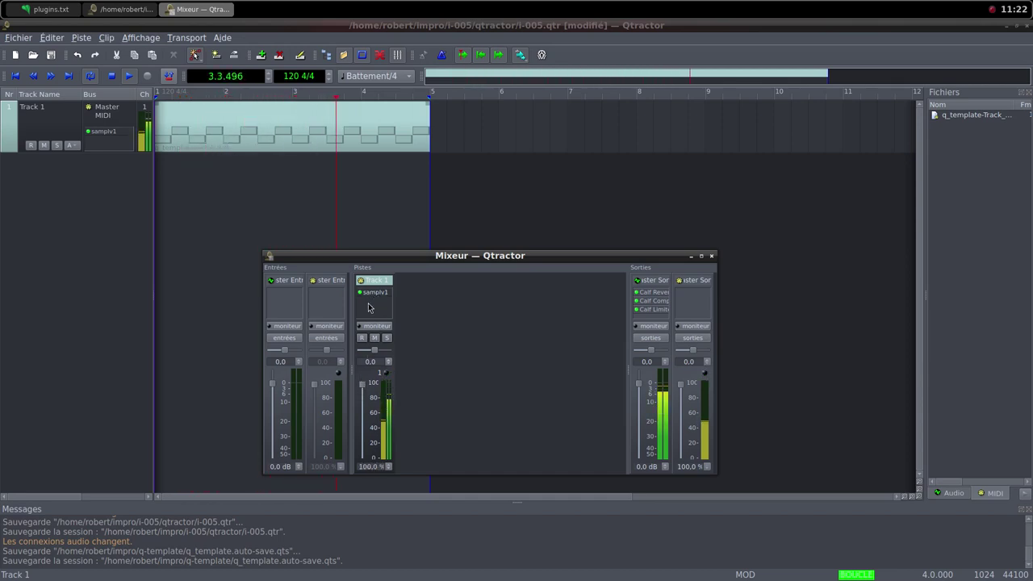
Add the Simple amplifier LV2 plugin after samplv1 on Track 1, raise its gain to about 3.1 dB, and close its window
{"action": "right_click", "coordinate": [374, 296]}
{"action": "left_click", "coordinate": [387, 306]}
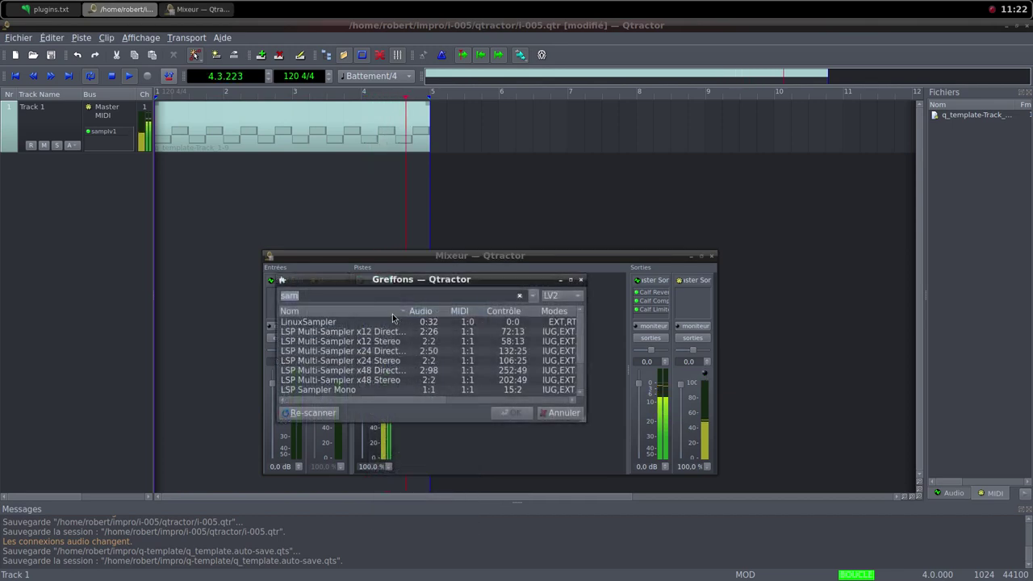
{"action": "type", "text": "simp"}
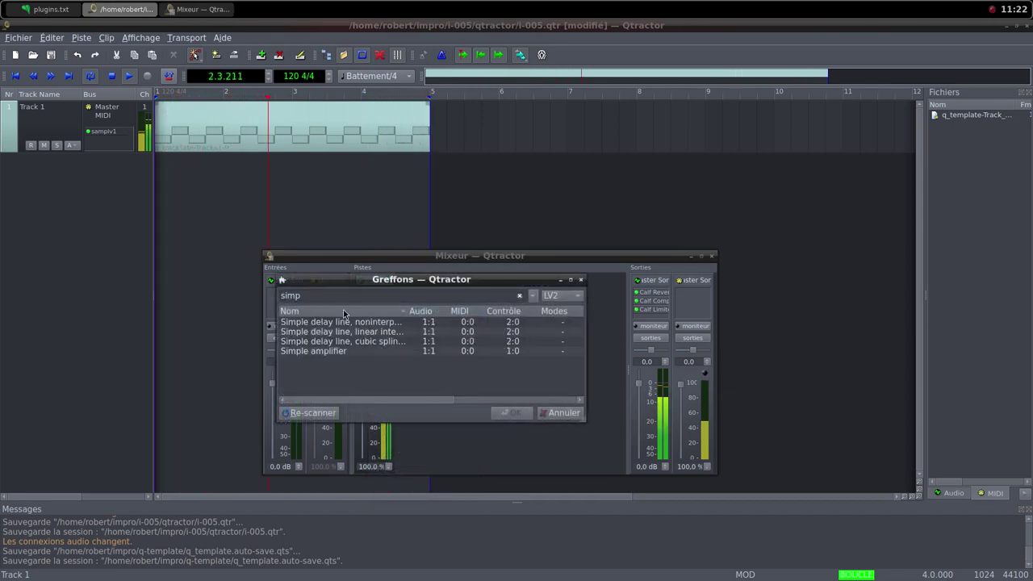
{"action": "left_click", "coordinate": [344, 313]}
{"action": "left_click", "coordinate": [339, 324]}
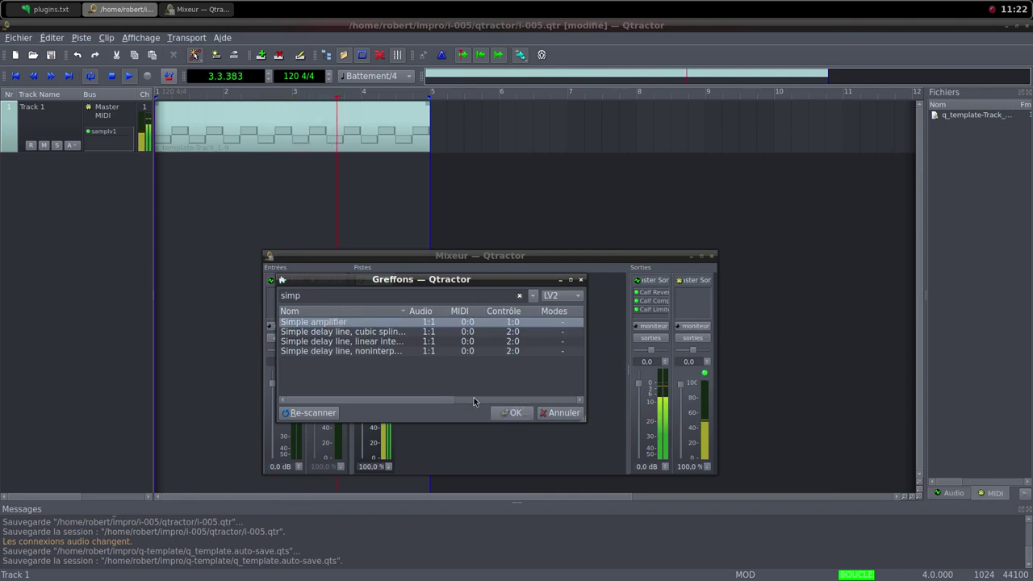
{"action": "left_click", "coordinate": [508, 413]}
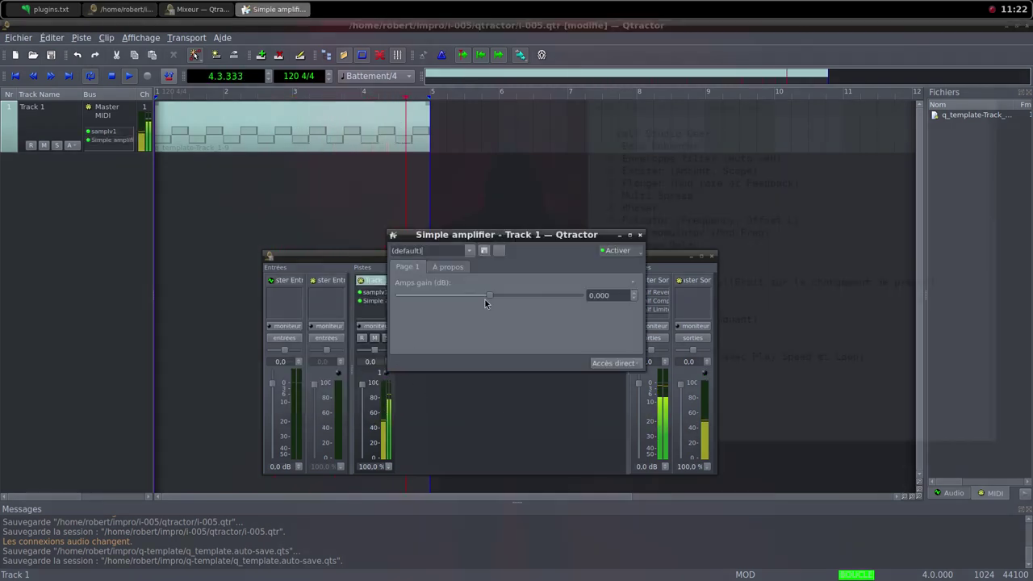
{"action": "left_click_drag", "start_coordinate": [489, 296], "coordinate": [494, 299]}
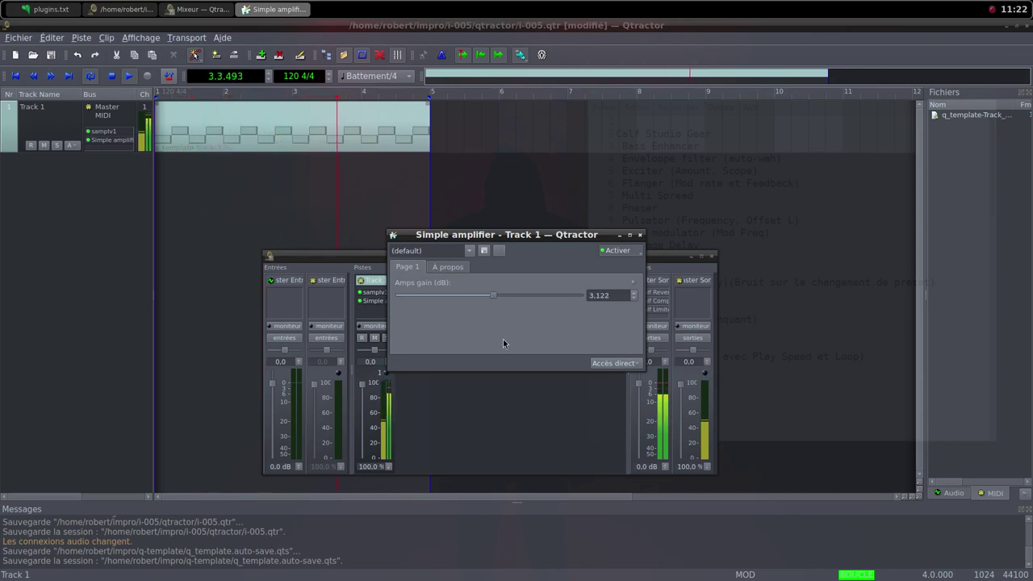
{"action": "left_click", "coordinate": [640, 235]}
Switch to Firefox and request random Freesound sounds until Bike bell 01.flac comes up
{"action": "middle_click", "coordinate": [531, 6]}
{"action": "left_click", "coordinate": [590, 17]}
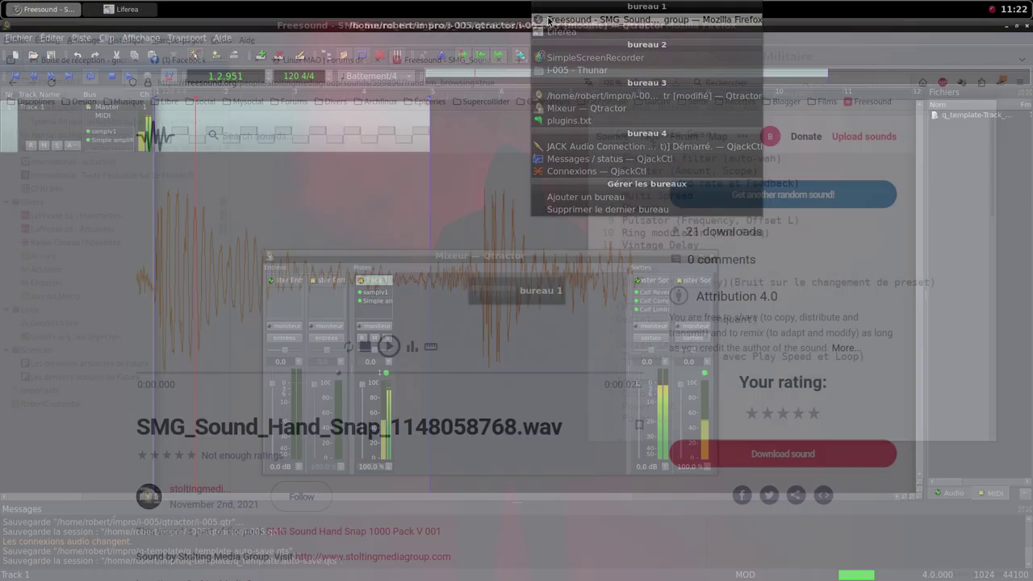
{"action": "left_click", "coordinate": [737, 196]}
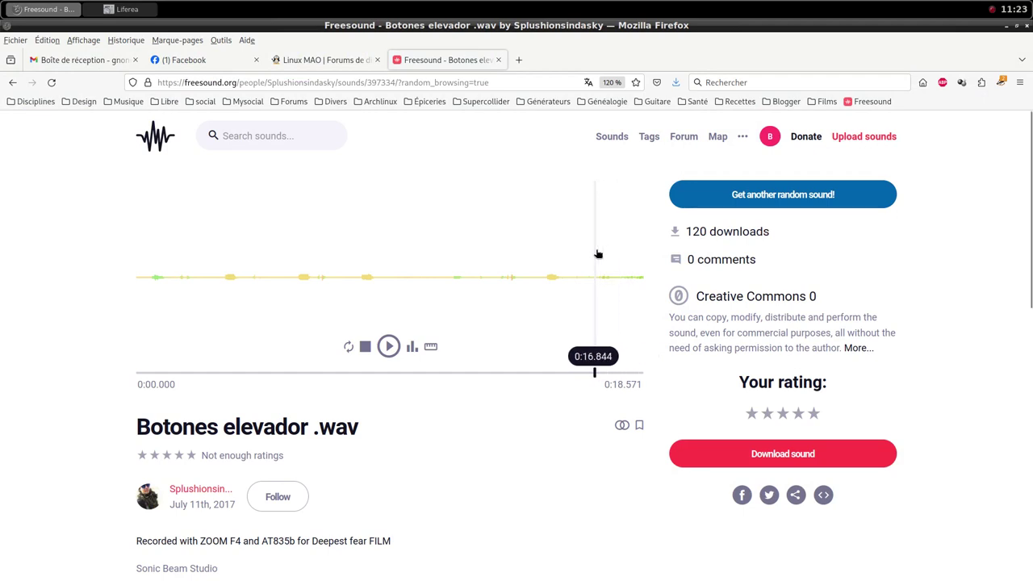
{"action": "scroll", "coordinate": [448, 412], "scroll_direction": "down", "scroll_amount": 2}
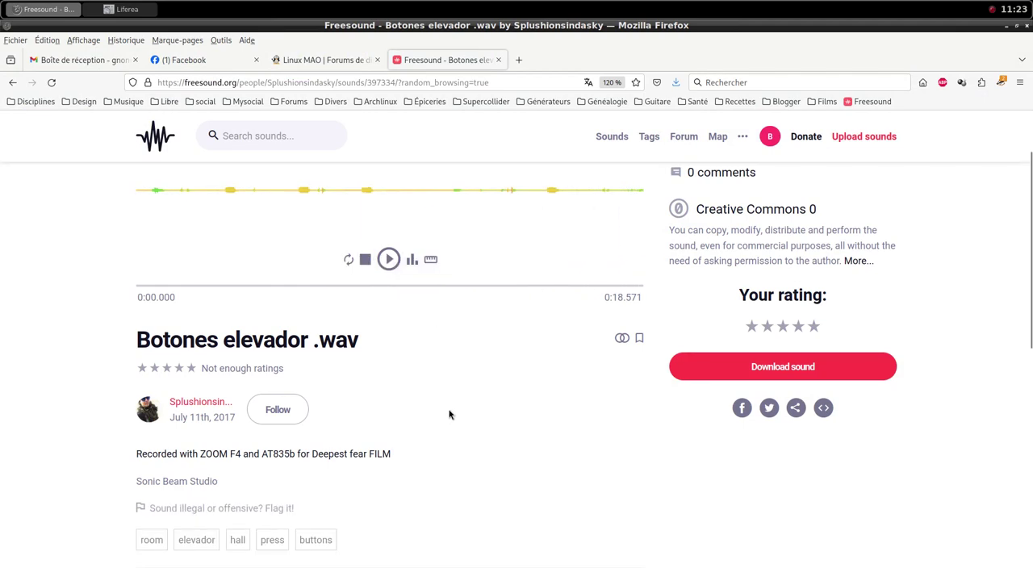
{"action": "scroll", "coordinate": [782, 277], "scroll_direction": "up", "scroll_amount": 1}
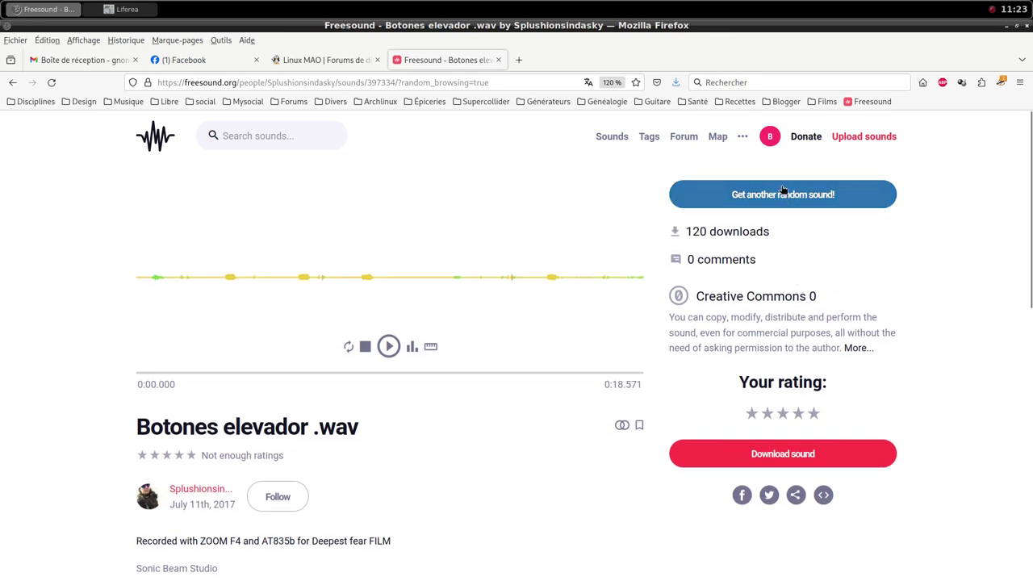
{"action": "left_click", "coordinate": [738, 196]}
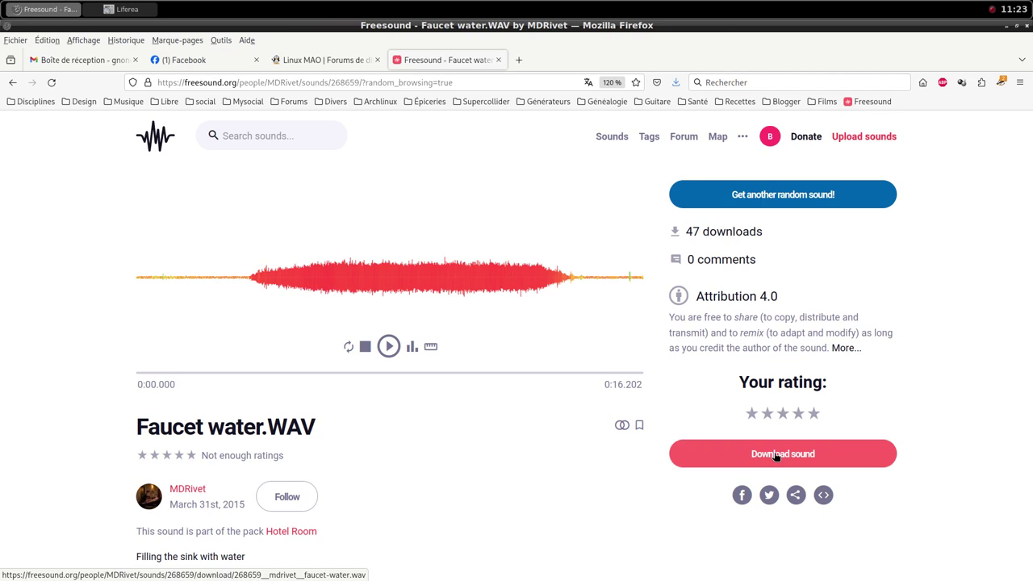
{"action": "left_click", "coordinate": [769, 206]}
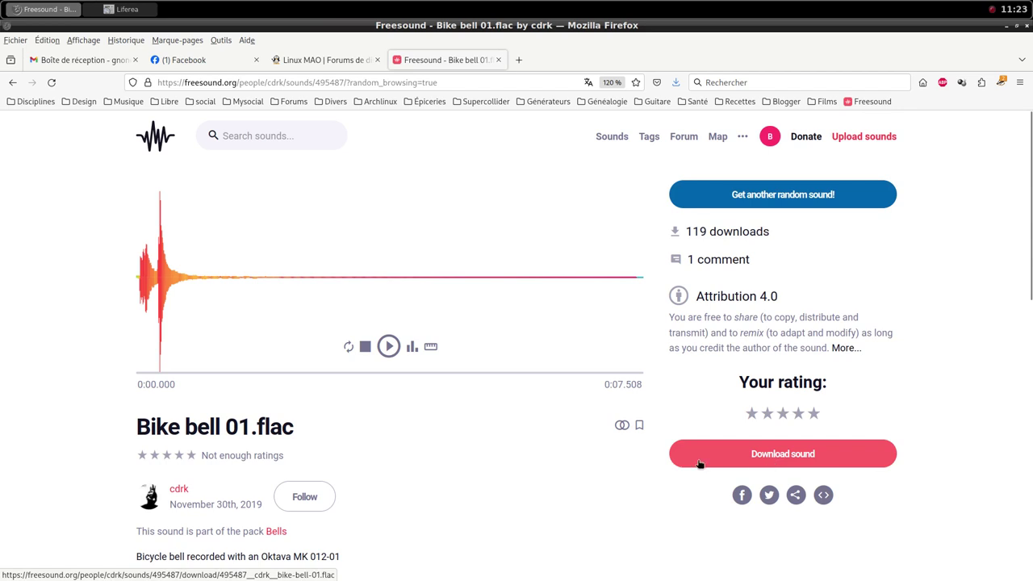
Download Bike bell 01.flac into the i-005 samples folder and return to Qtractor
{"action": "scroll", "coordinate": [597, 472], "scroll_direction": "down", "scroll_amount": 2}
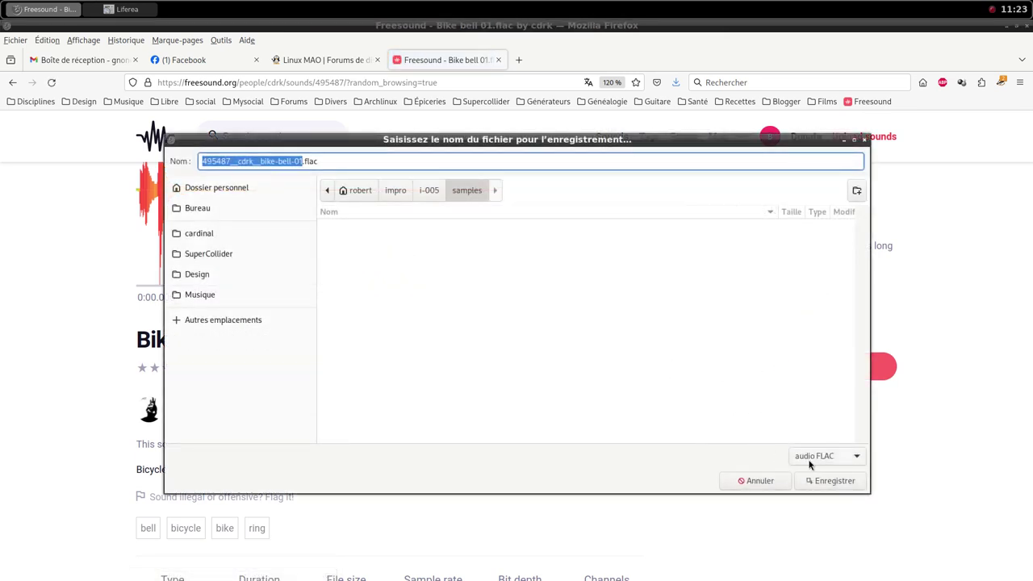
{"action": "left_click", "coordinate": [836, 487]}
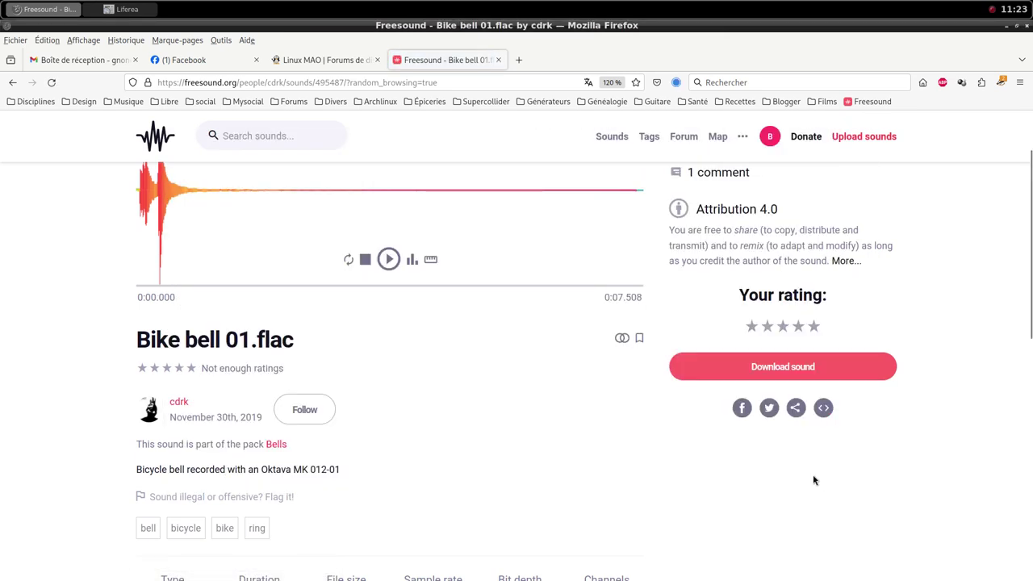
{"action": "middle_click", "coordinate": [492, 6]}
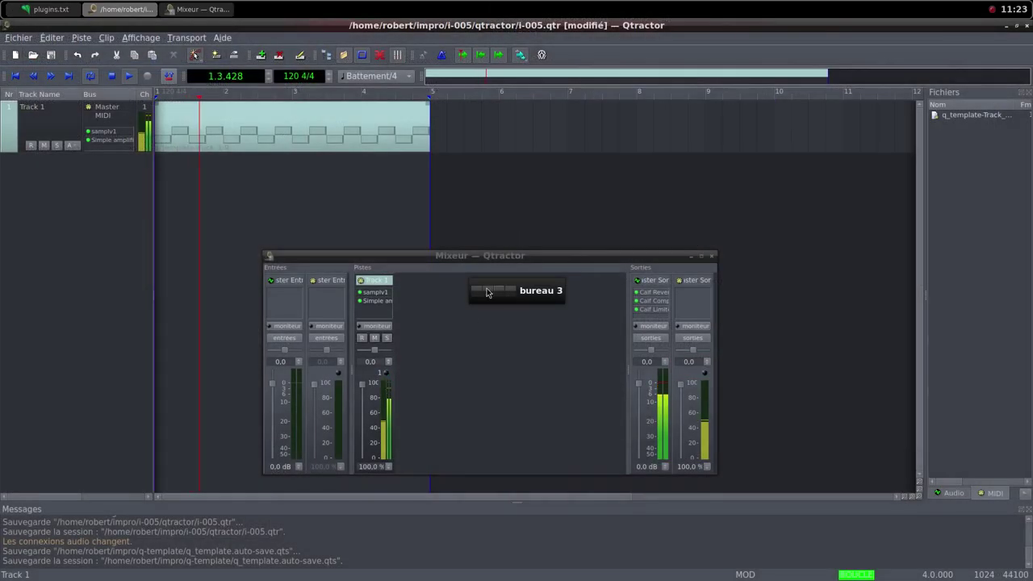
Start a new MIDI track named Track 2 and add the samplv1 LV2 plugin to it
{"action": "right_click", "coordinate": [435, 314]}
{"action": "left_click", "coordinate": [460, 321]}
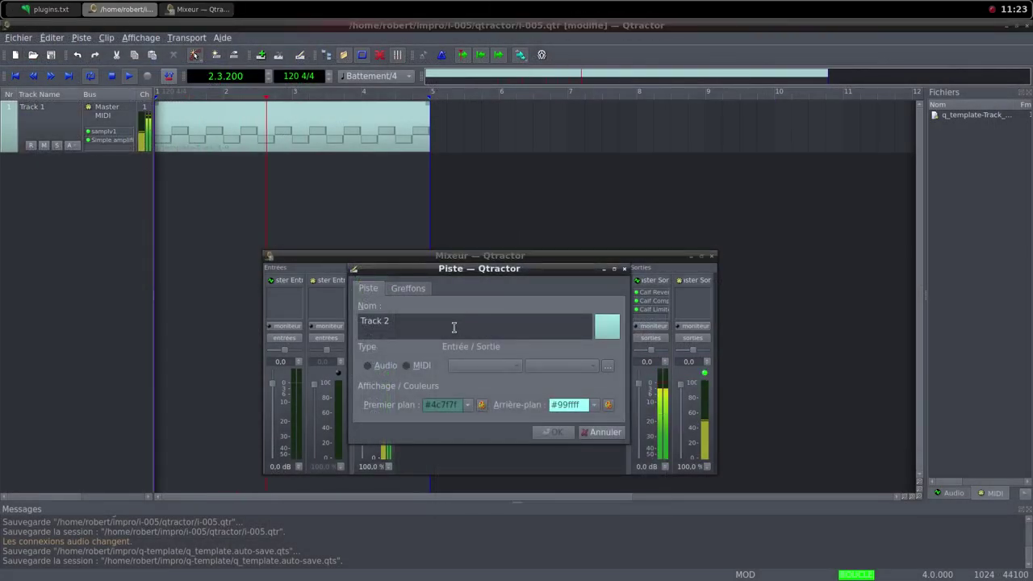
{"action": "left_click", "coordinate": [408, 366]}
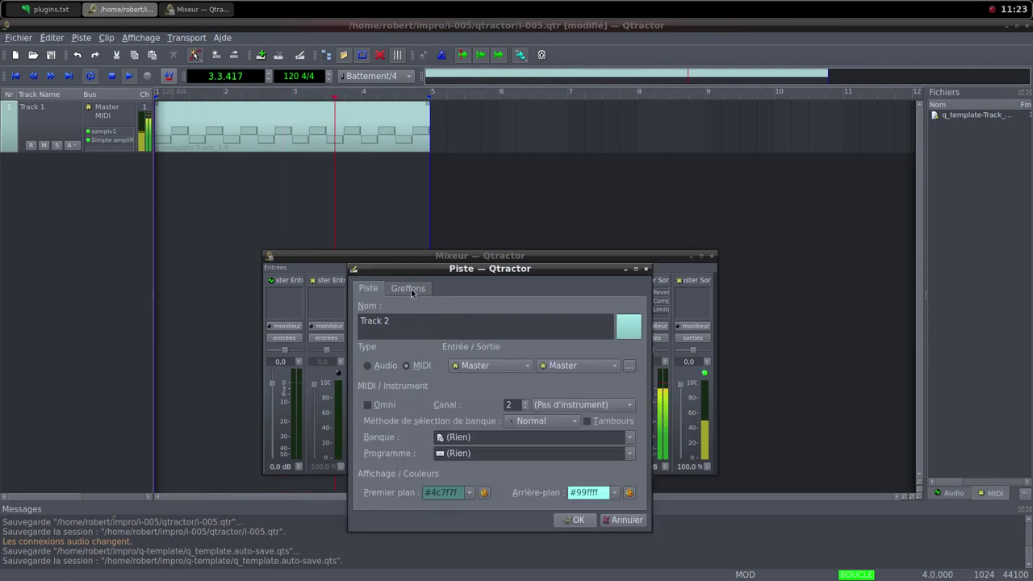
{"action": "left_click", "coordinate": [407, 288]}
{"action": "double_click", "coordinate": [540, 329]}
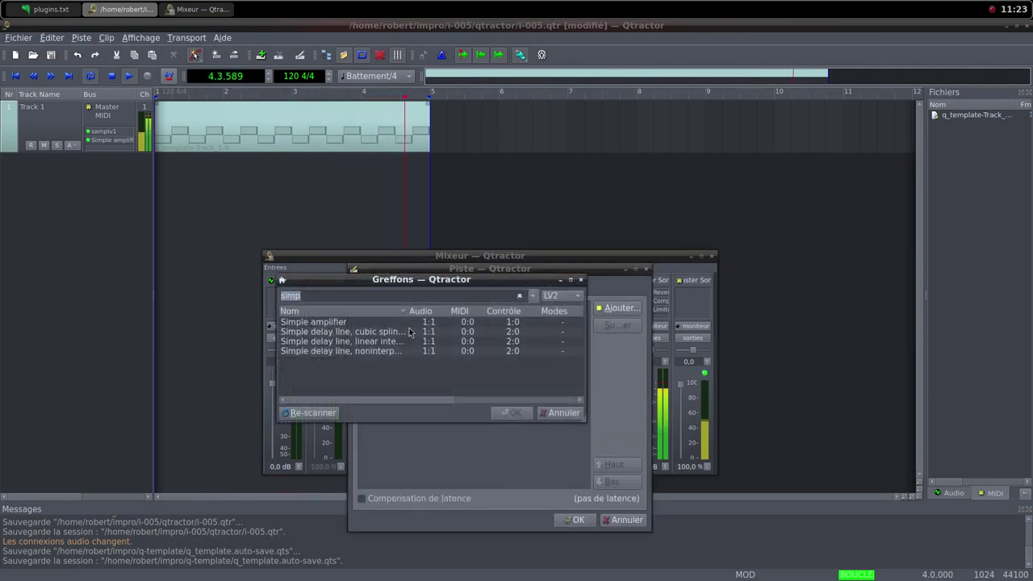
{"action": "left_click", "coordinate": [368, 325]}
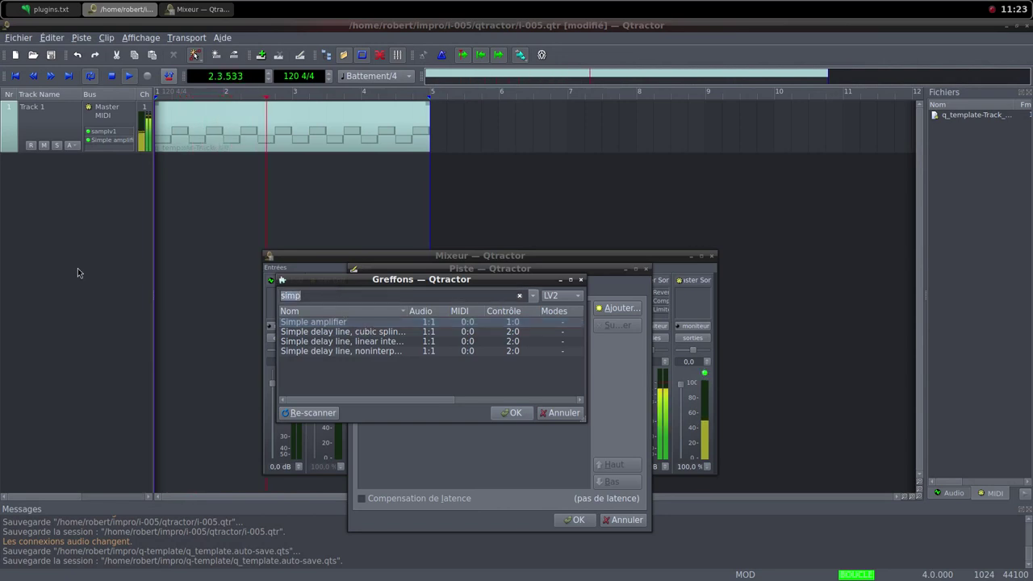
{"action": "type", "text": "sam"}
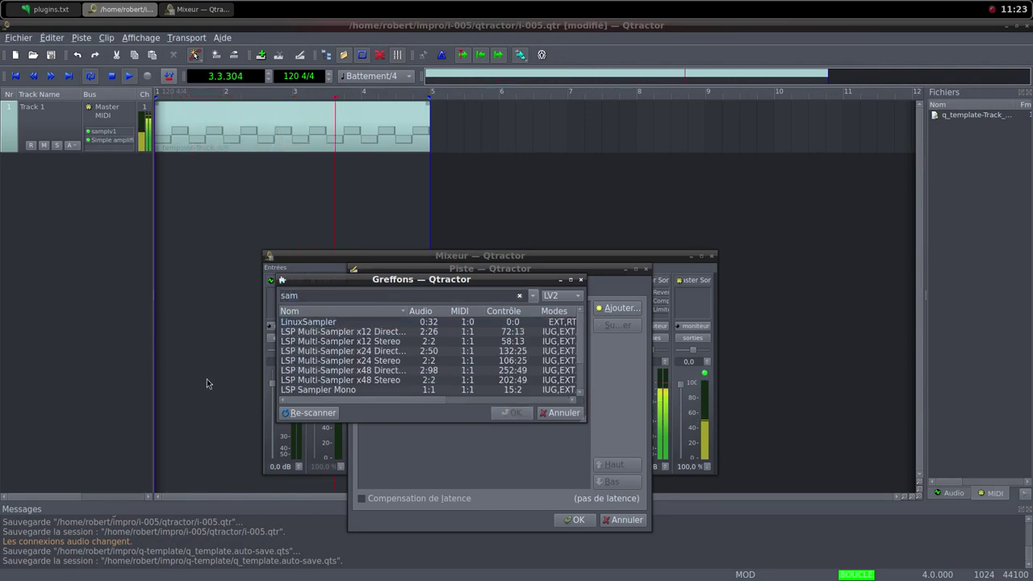
{"action": "scroll", "coordinate": [331, 363], "scroll_direction": "down", "scroll_amount": 2}
{"action": "double_click", "coordinate": [318, 392]}
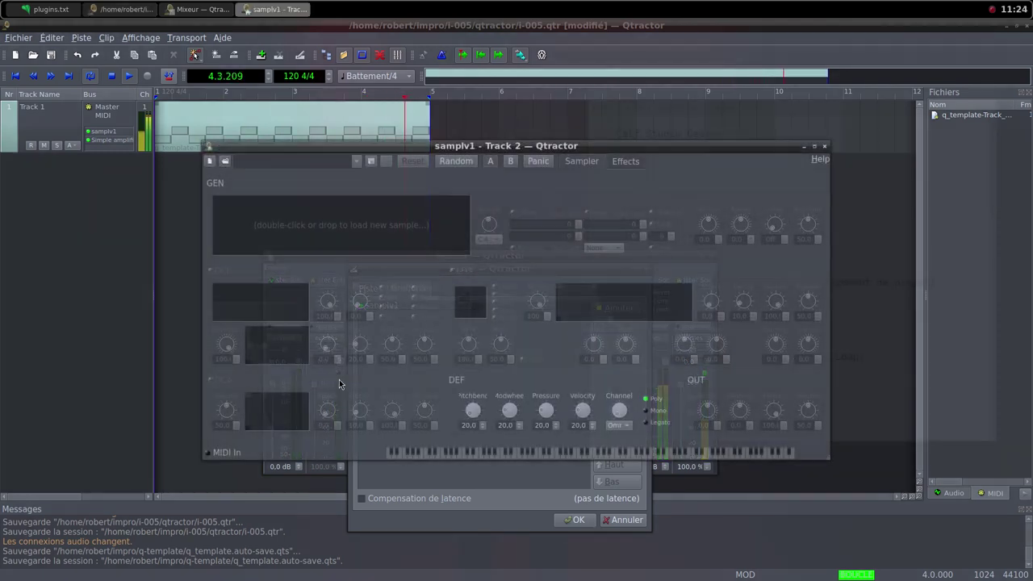
Load 495487__cdrk__bike-bell-01.flac into samplv1, set its DCA and OUT volumes to 100, and confirm creating Track 2
{"action": "double_click", "coordinate": [346, 230]}
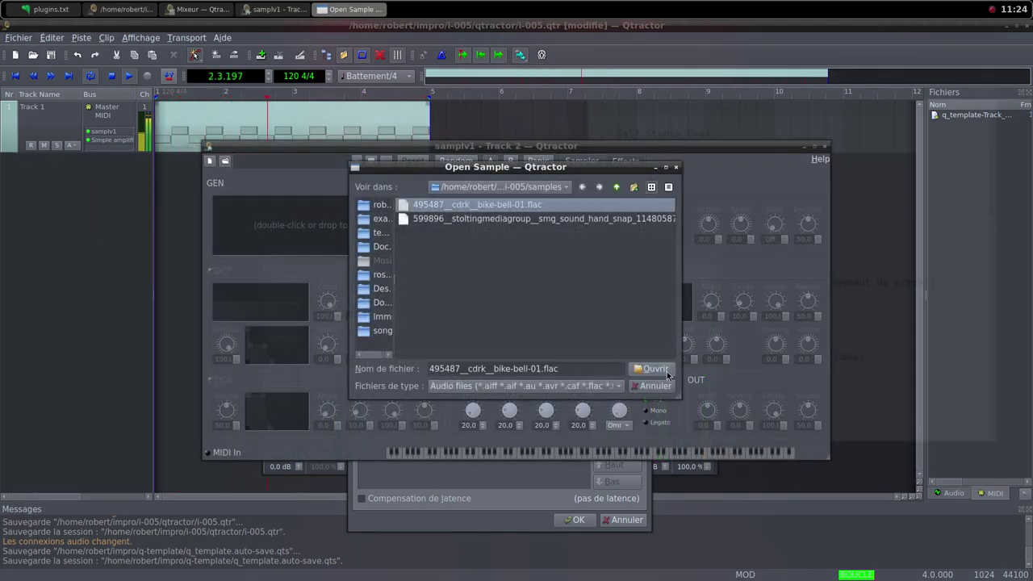
{"action": "left_click", "coordinate": [667, 373]}
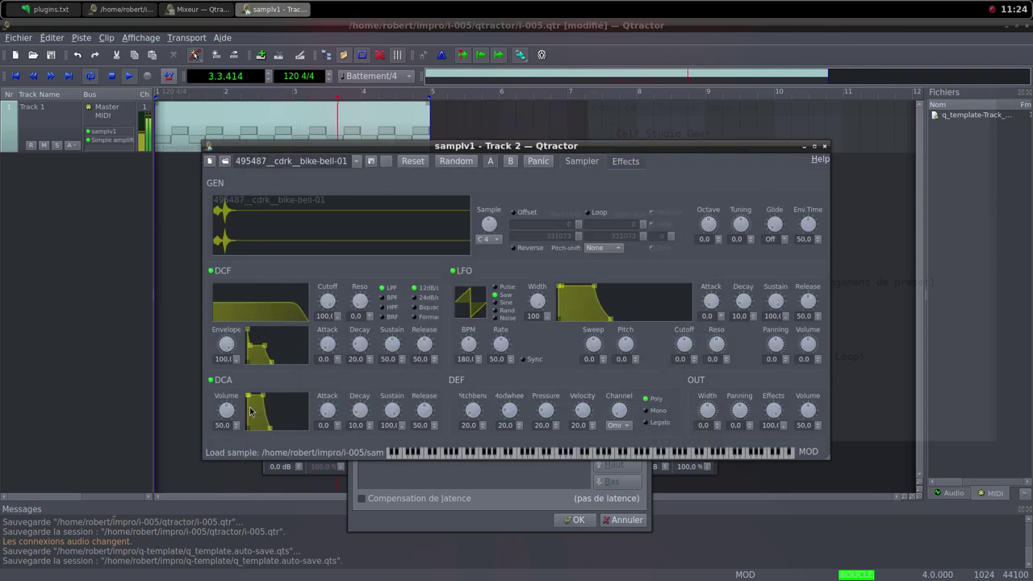
{"action": "left_click", "coordinate": [235, 423]}
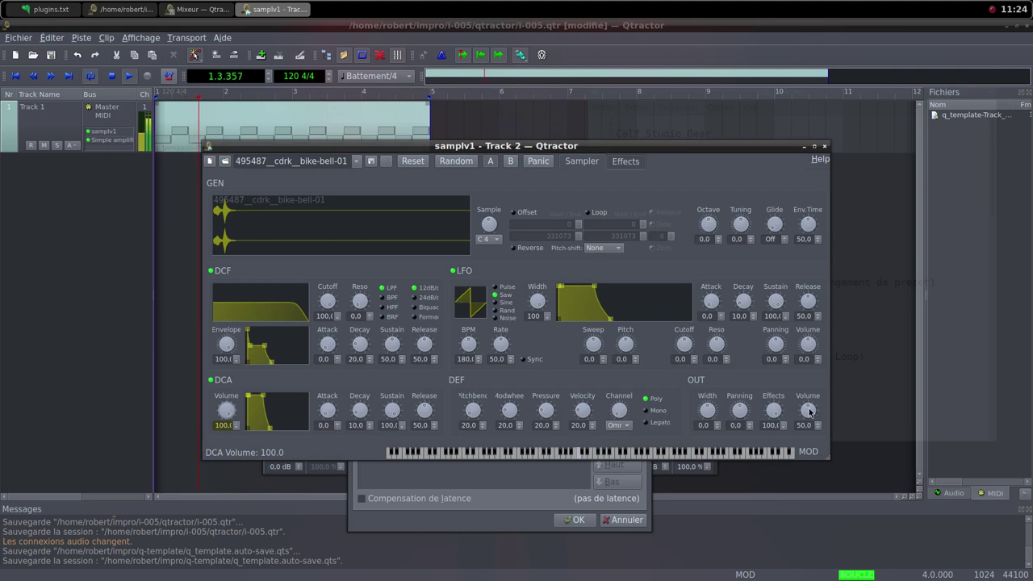
{"action": "left_click_drag", "start_coordinate": [810, 412], "coordinate": [813, 437]}
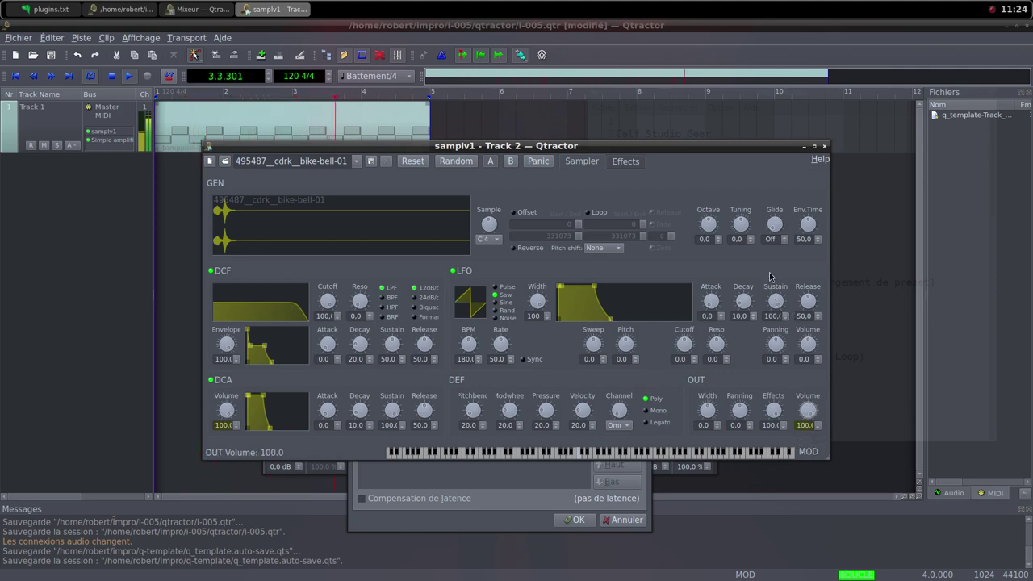
{"action": "left_click", "coordinate": [824, 146]}
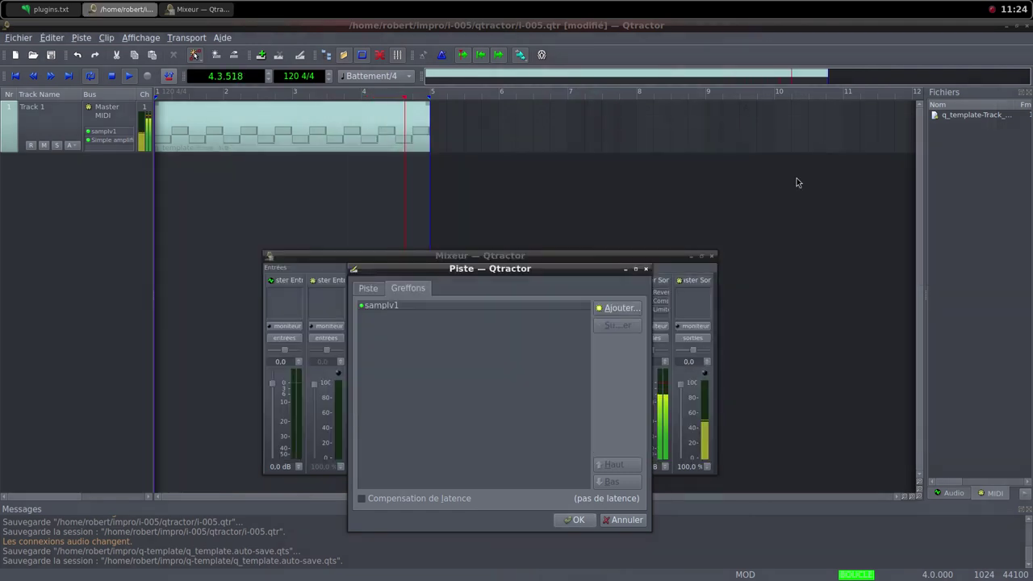
{"action": "left_click", "coordinate": [579, 521]}
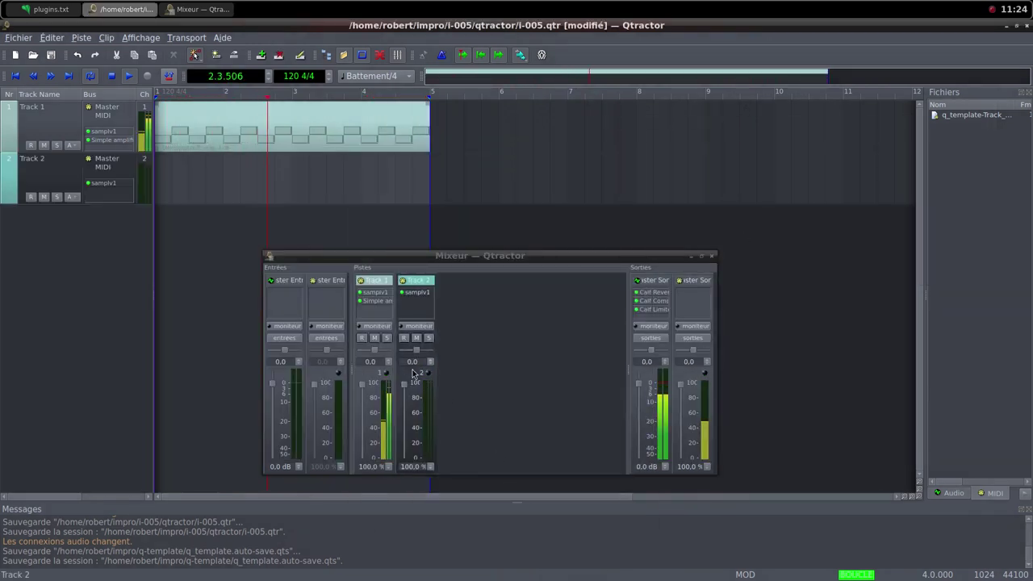
Lower Track 2's mixer volume to 0% and create a new MIDI clip on Track 2 across the four-bar loop
{"action": "left_click_drag", "start_coordinate": [404, 384], "coordinate": [408, 472]}
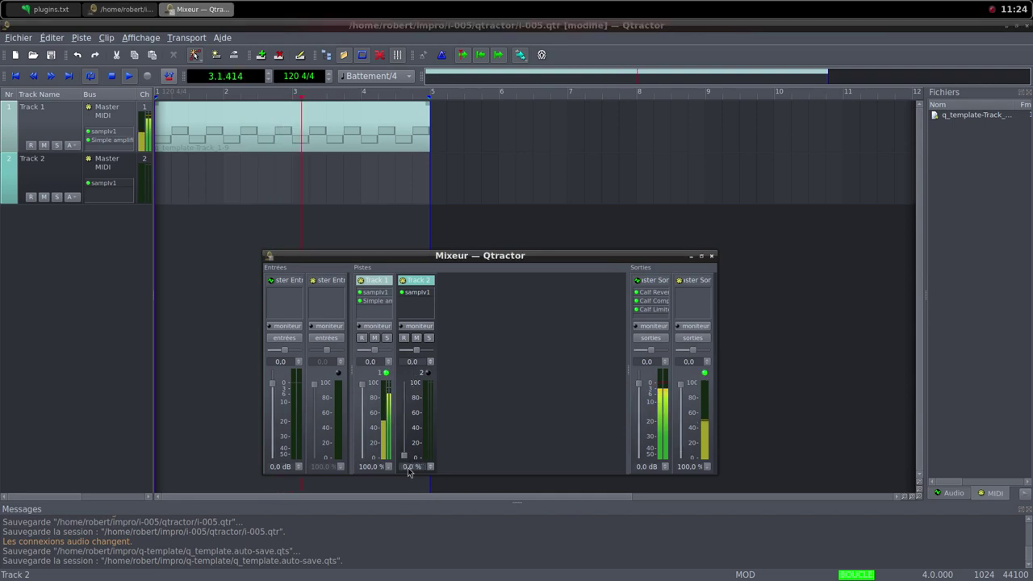
{"action": "right_click", "coordinate": [248, 179]}
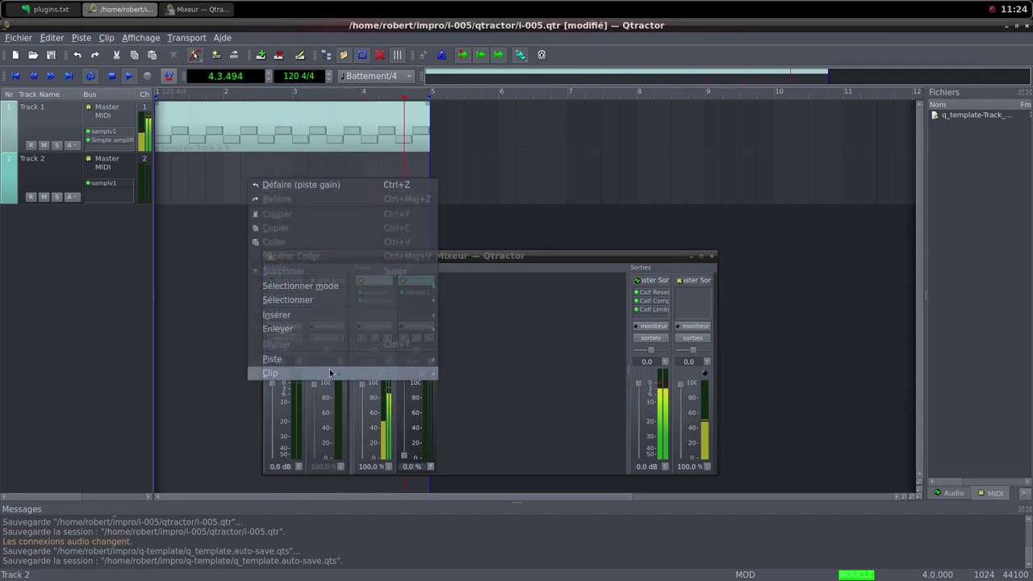
{"action": "mouse_move", "coordinate": [389, 369]}
{"action": "left_click", "coordinate": [450, 363]}
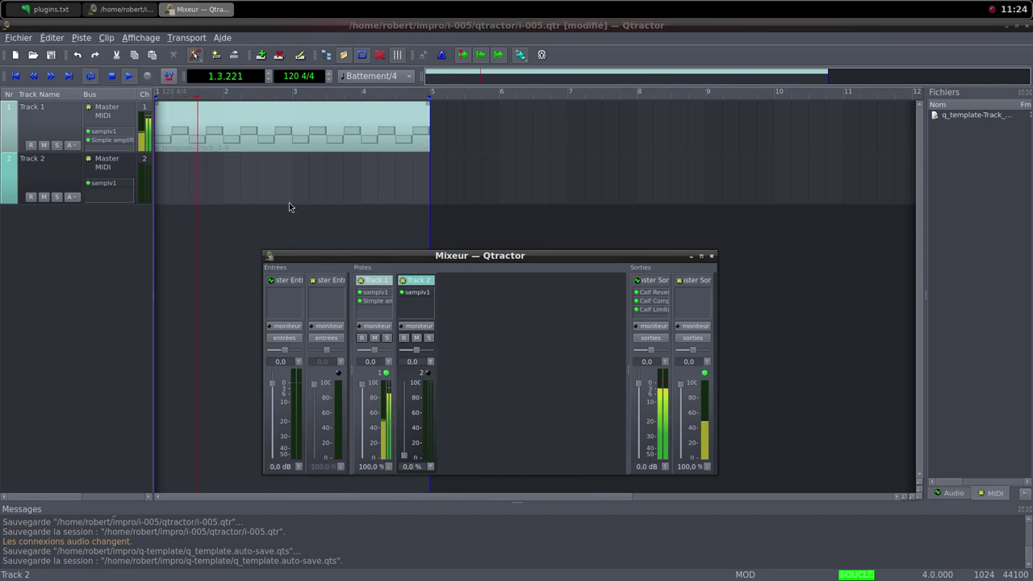
{"action": "right_click", "coordinate": [288, 180]}
{"action": "mouse_move", "coordinate": [309, 371]}
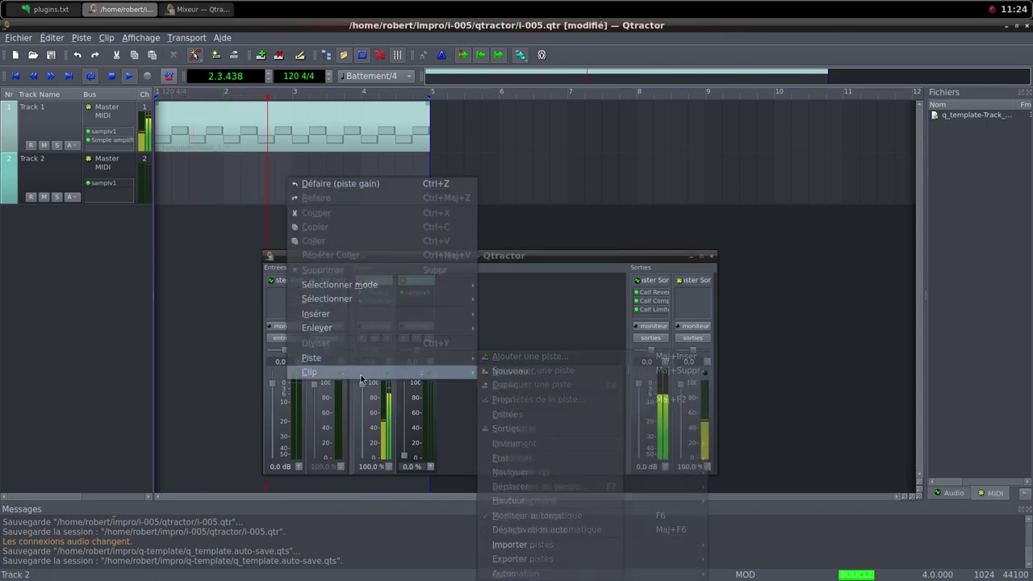
{"action": "left_click", "coordinate": [500, 371]}
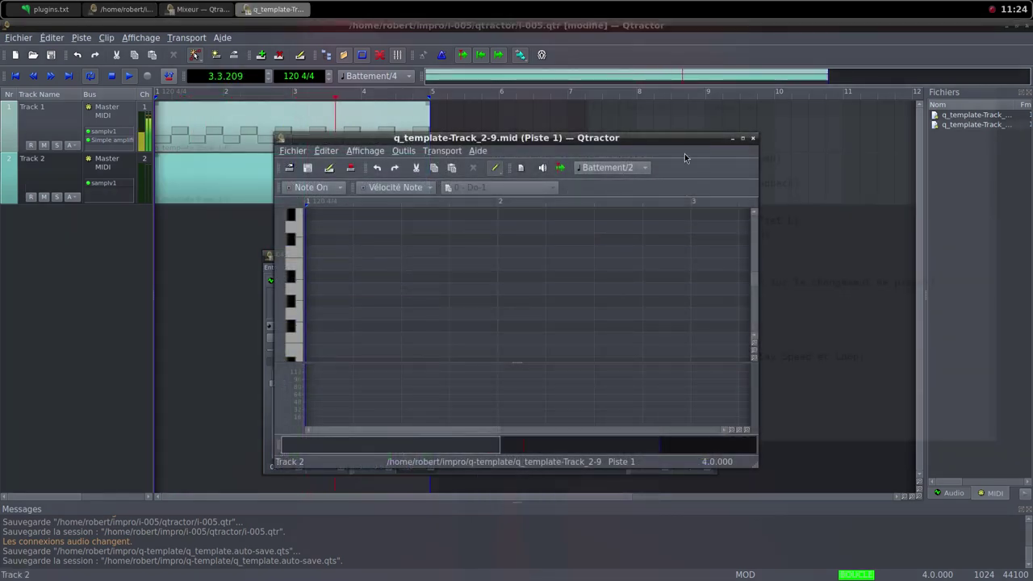
Enlarge Track 2's MIDI clip editor, draw a two-beat C3 note at the start of each of the four bars, and close the editor
{"action": "left_click", "coordinate": [743, 139]}
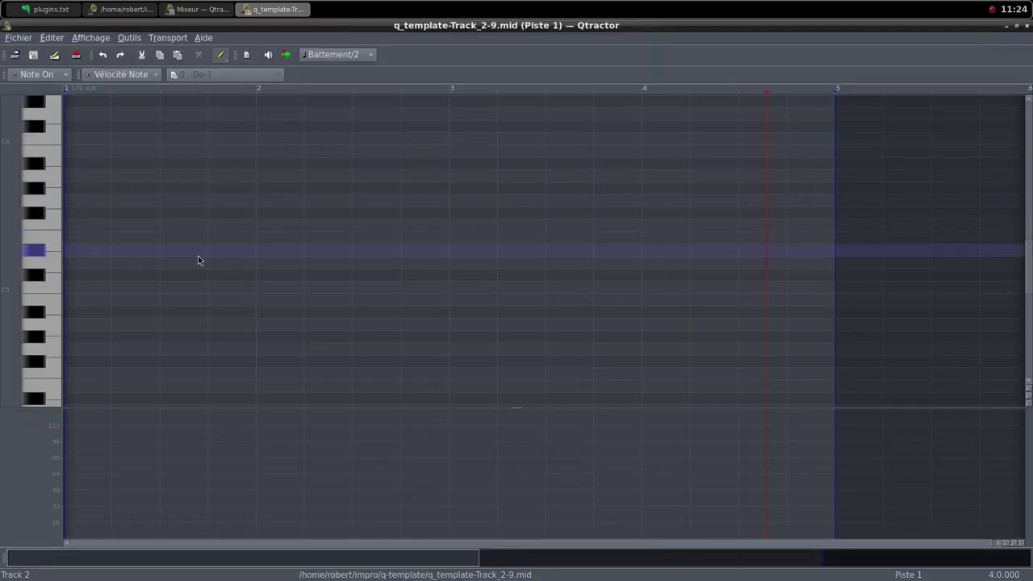
{"action": "left_click_drag", "start_coordinate": [76, 284], "coordinate": [146, 282]}
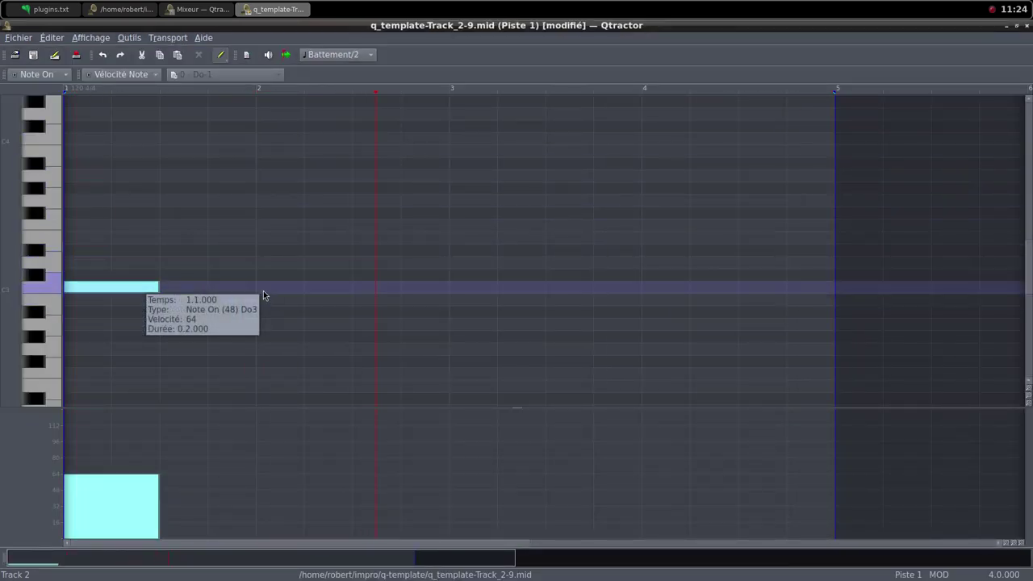
{"action": "left_click_drag", "start_coordinate": [263, 286], "coordinate": [353, 284]}
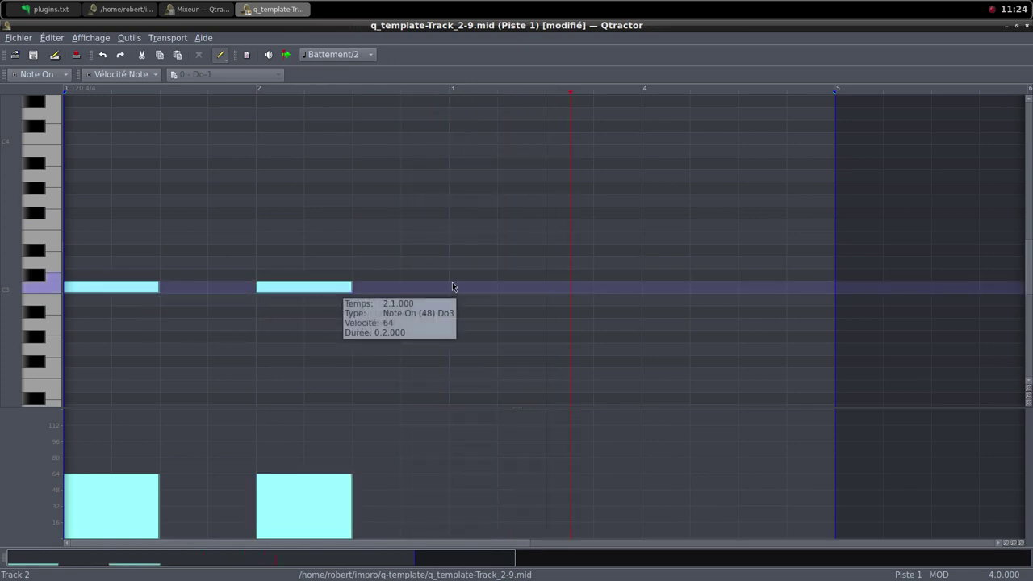
{"action": "left_click_drag", "start_coordinate": [451, 286], "coordinate": [548, 284]}
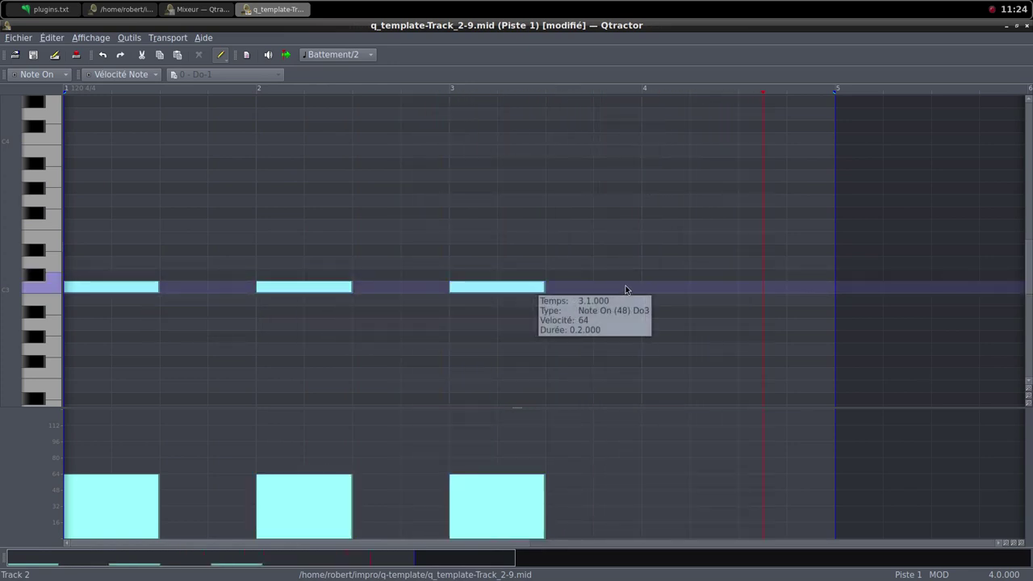
{"action": "left_click_drag", "start_coordinate": [643, 285], "coordinate": [710, 286]}
{"action": "left_click", "coordinate": [1017, 25]}
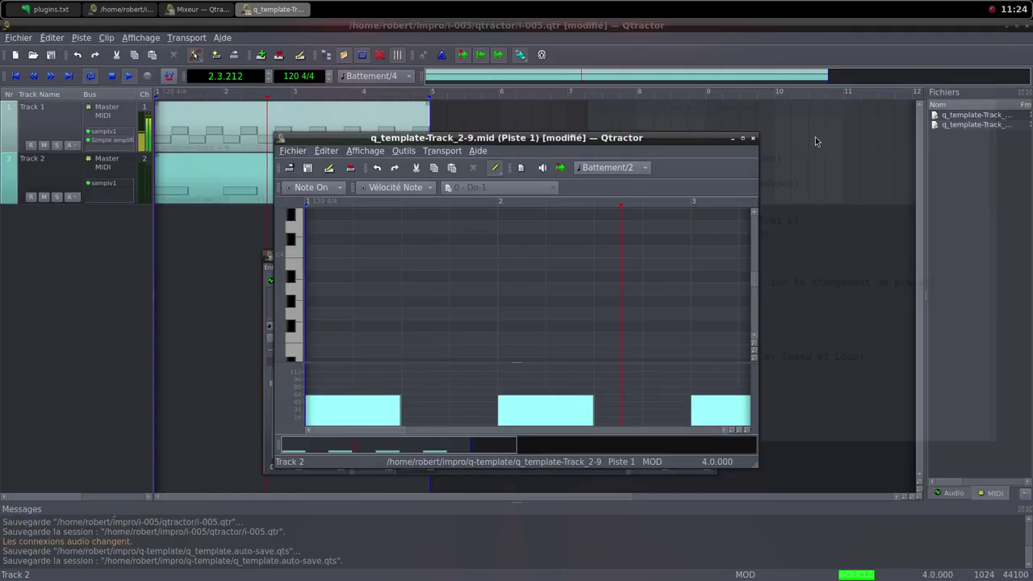
{"action": "left_click", "coordinate": [753, 139]}
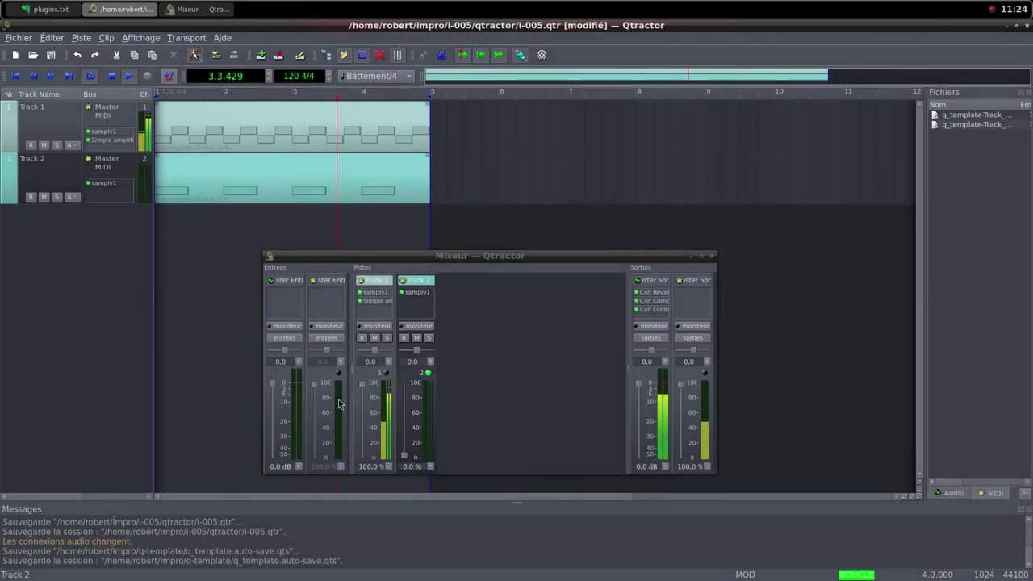
Raise Track 2's mixer volume to 100% and add the Simple amplifier LV2 plugin with a gain of about 4.368 dB
{"action": "left_click_drag", "start_coordinate": [405, 456], "coordinate": [396, 384]}
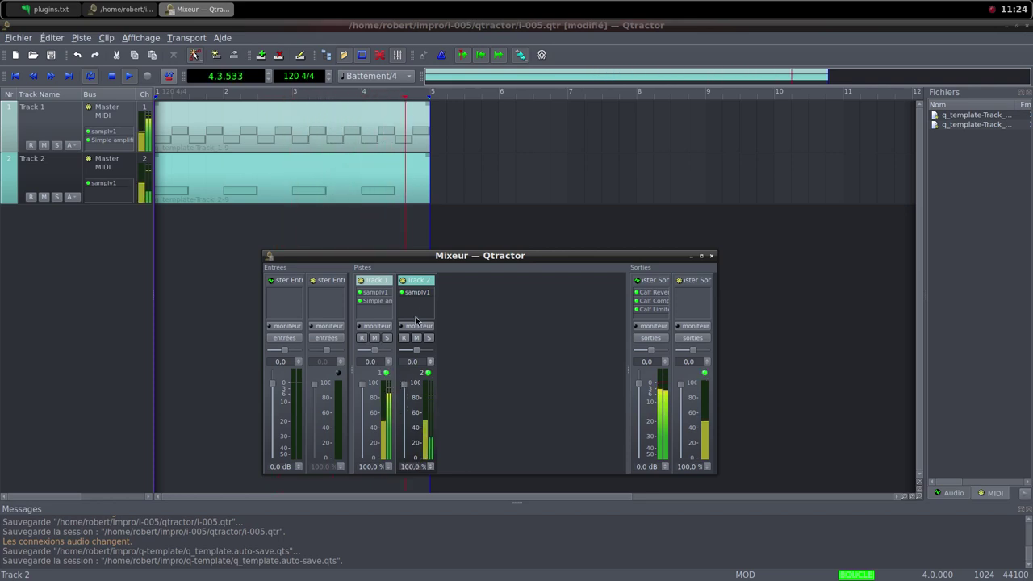
{"action": "right_click", "coordinate": [418, 307]}
{"action": "left_click", "coordinate": [426, 307]}
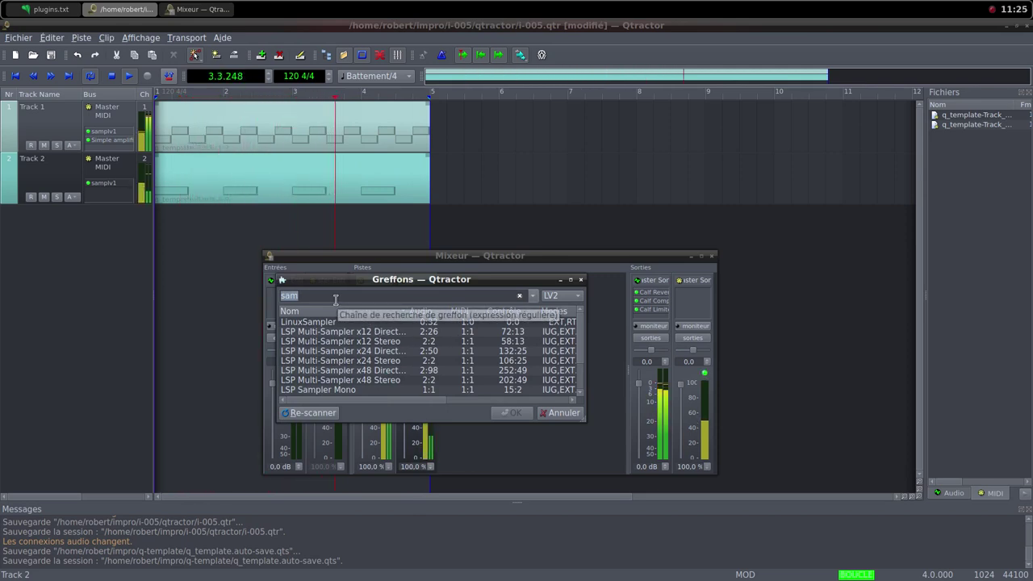
{"action": "type", "text": "simp"}
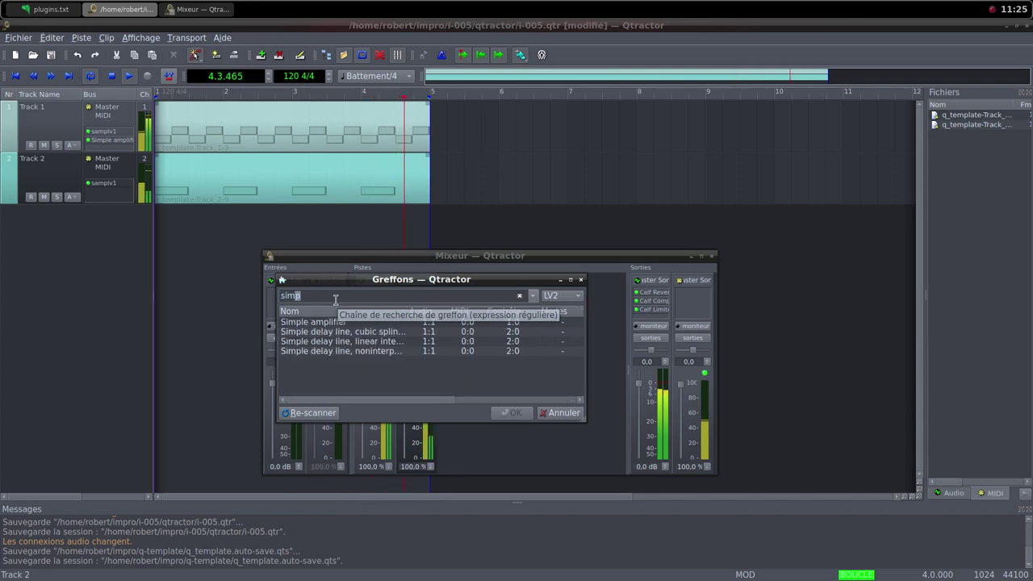
{"action": "double_click", "coordinate": [325, 323]}
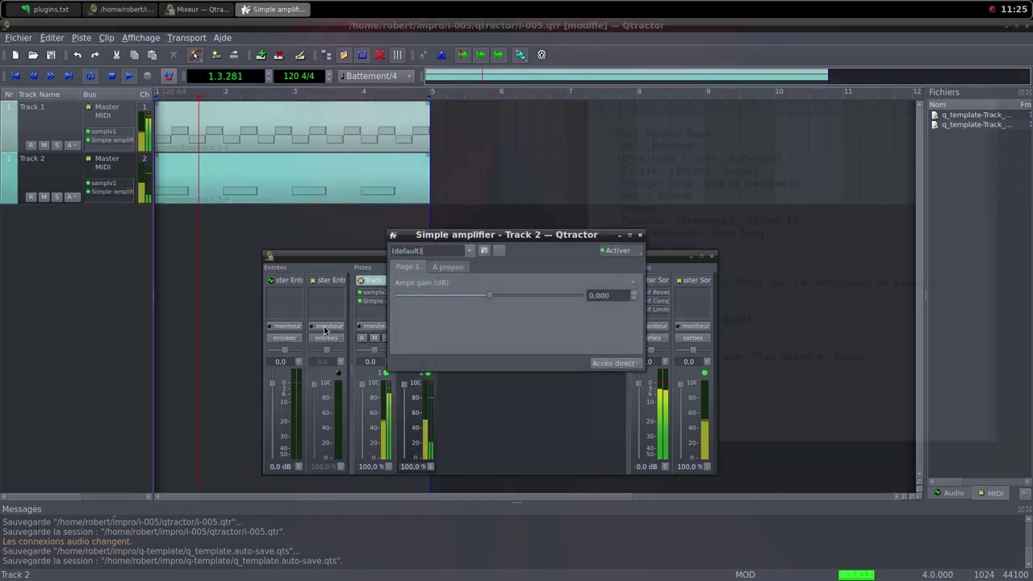
{"action": "left_click_drag", "start_coordinate": [487, 302], "coordinate": [491, 305]}
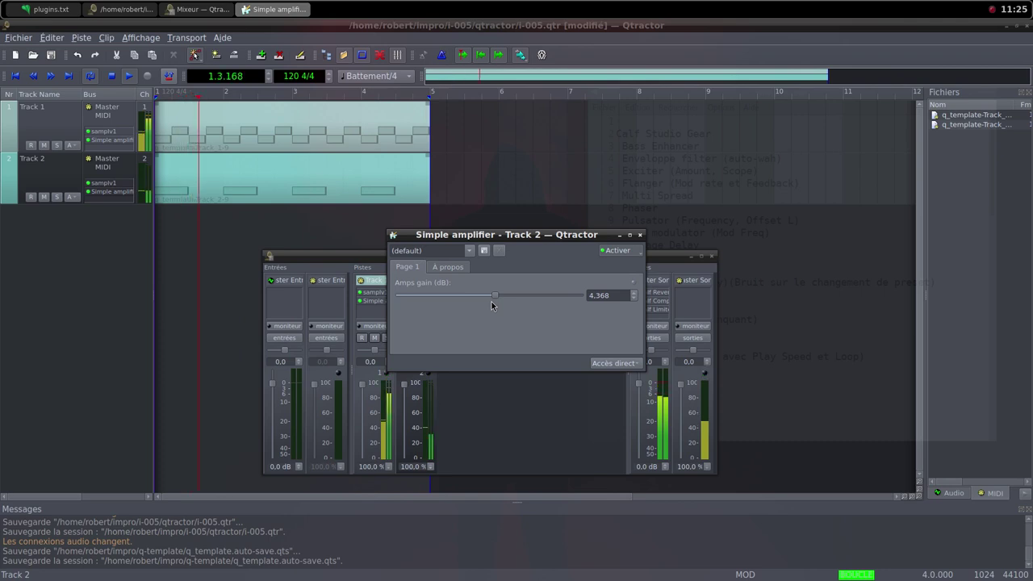
{"action": "left_click", "coordinate": [640, 235]}
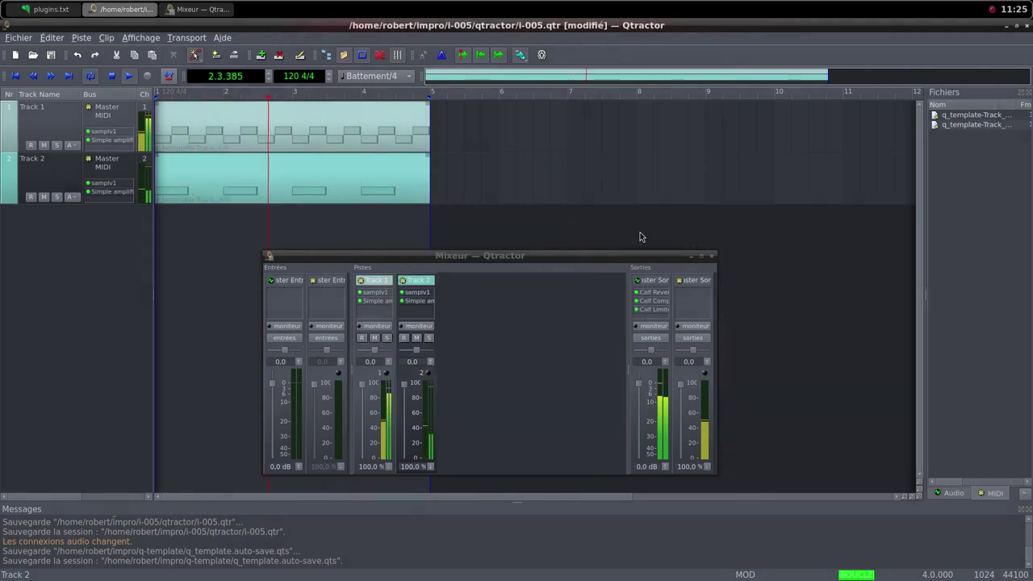
Add the AM pitchshifter LV2 plugin to Track 2 and set its pitch shift to about 0.766
{"action": "right_click", "coordinate": [411, 310]}
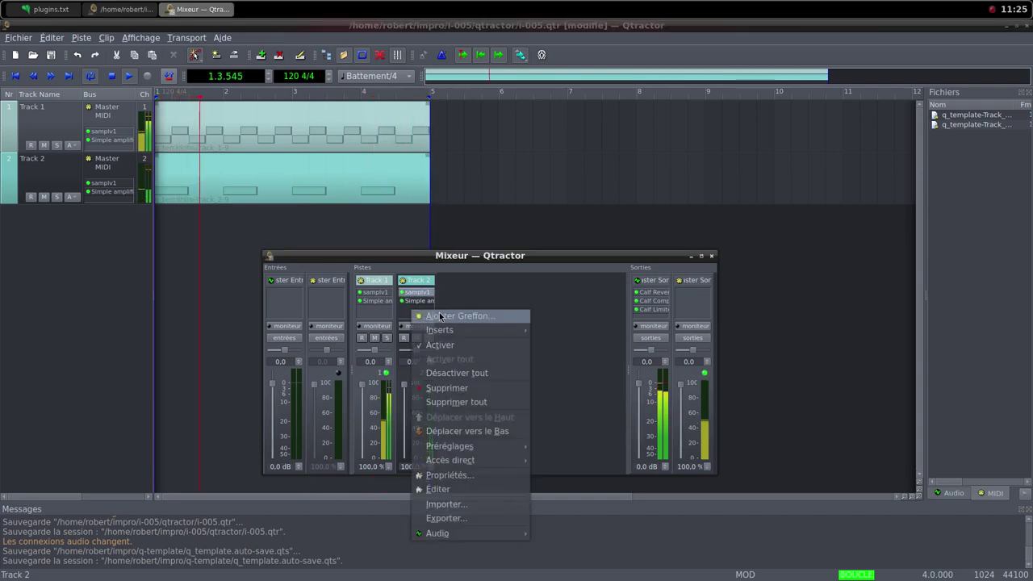
{"action": "left_click", "coordinate": [440, 313]}
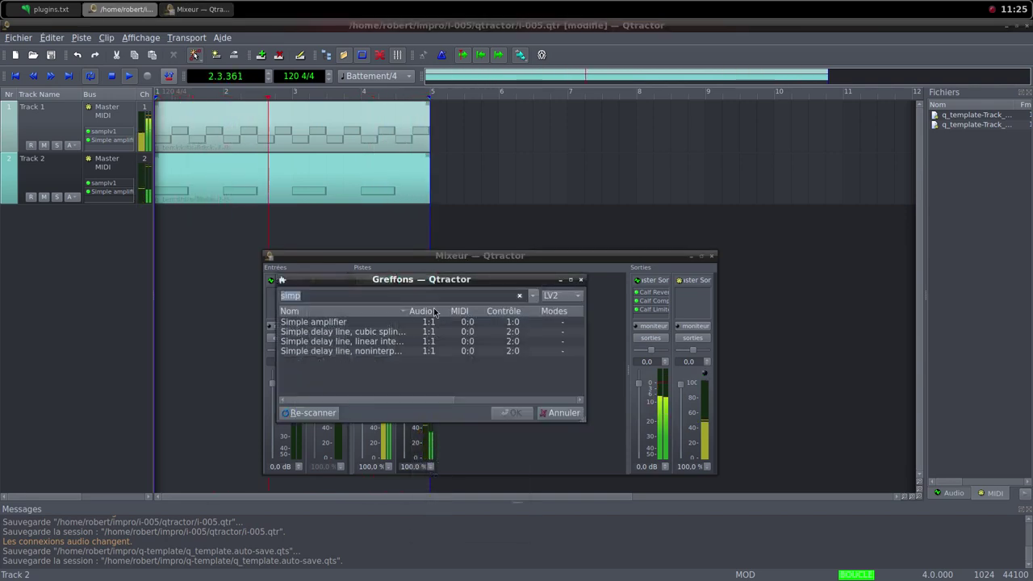
{"action": "type", "text": "pit"}
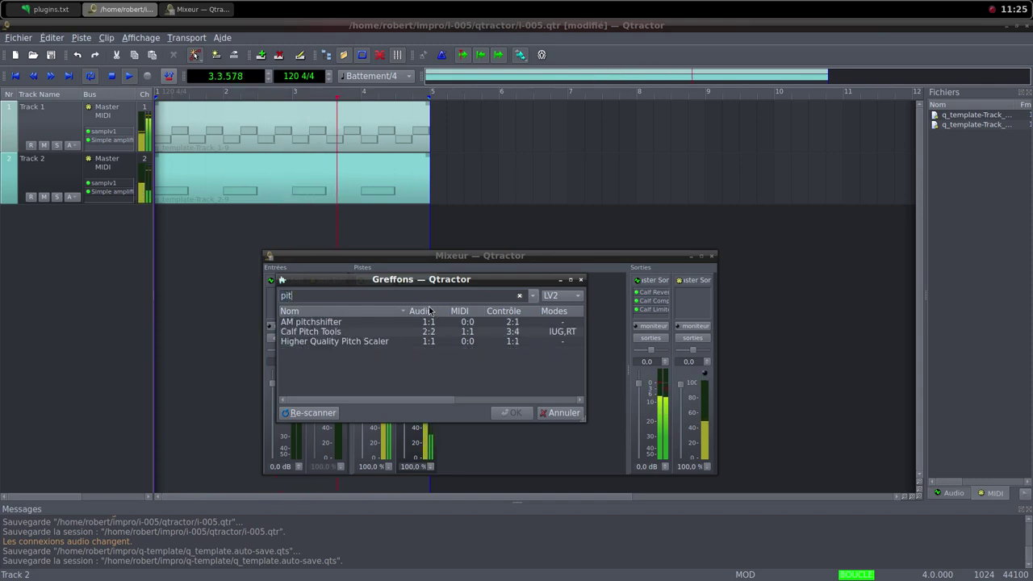
{"action": "double_click", "coordinate": [331, 323]}
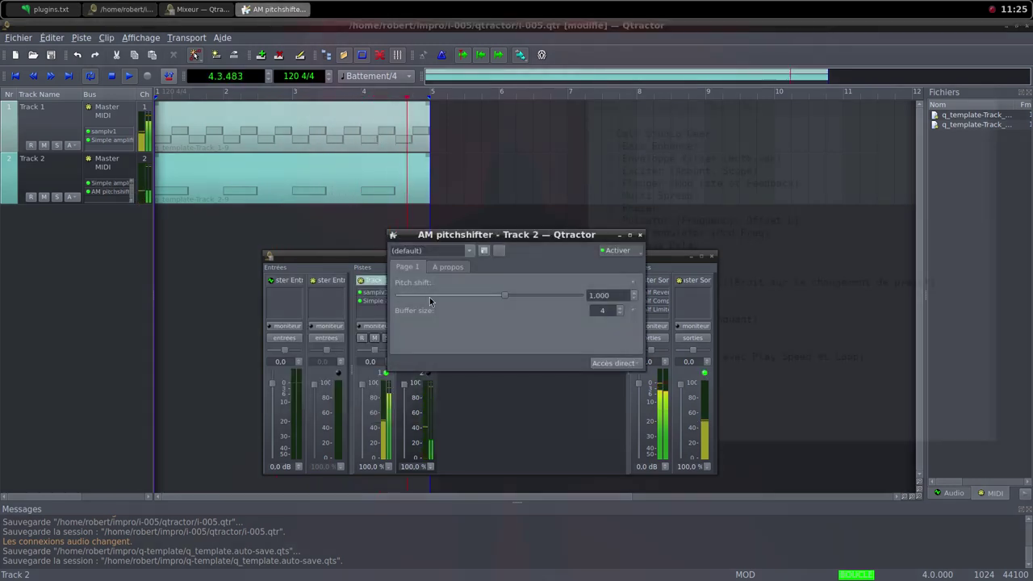
{"action": "left_click_drag", "start_coordinate": [532, 236], "coordinate": [624, 220]}
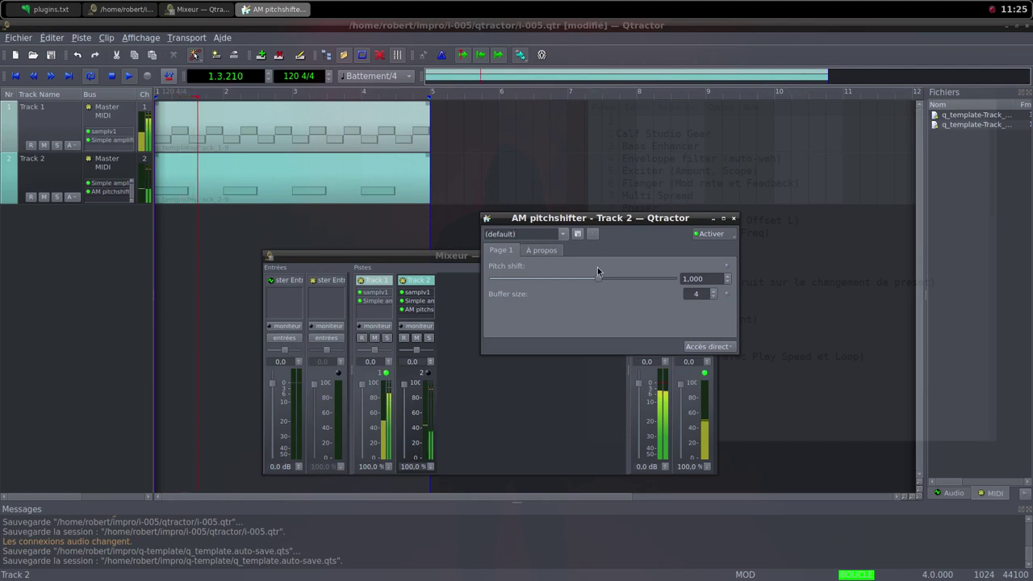
{"action": "left_click_drag", "start_coordinate": [598, 275], "coordinate": [583, 282]}
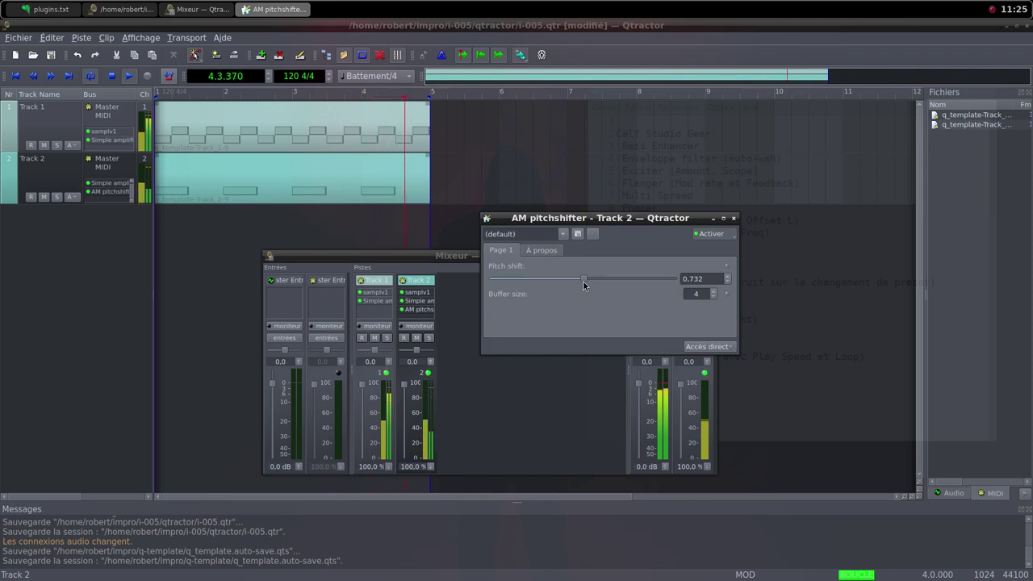
{"action": "left_click_drag", "start_coordinate": [583, 282], "coordinate": [581, 283]}
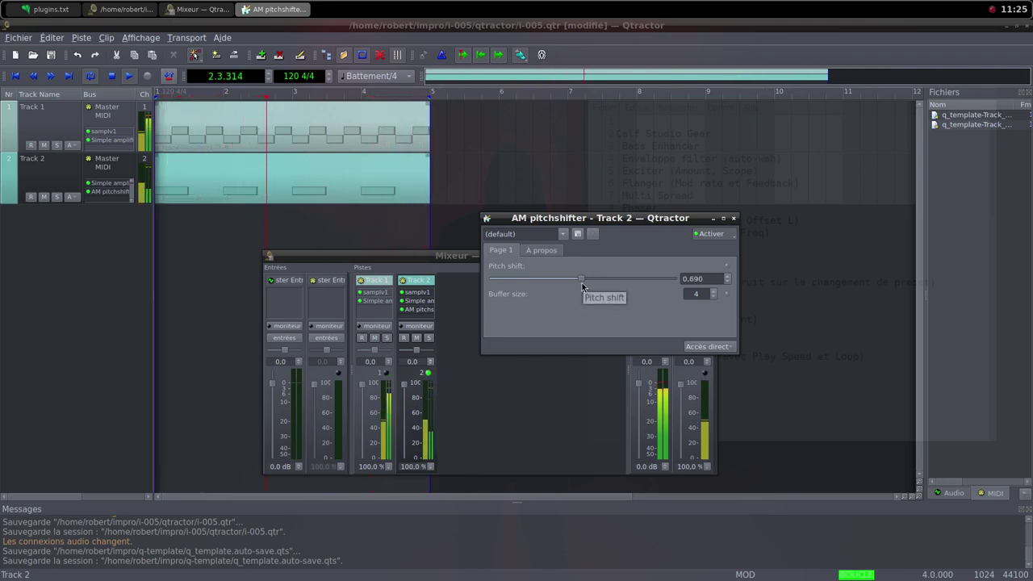
{"action": "left_click_drag", "start_coordinate": [582, 285], "coordinate": [587, 280]}
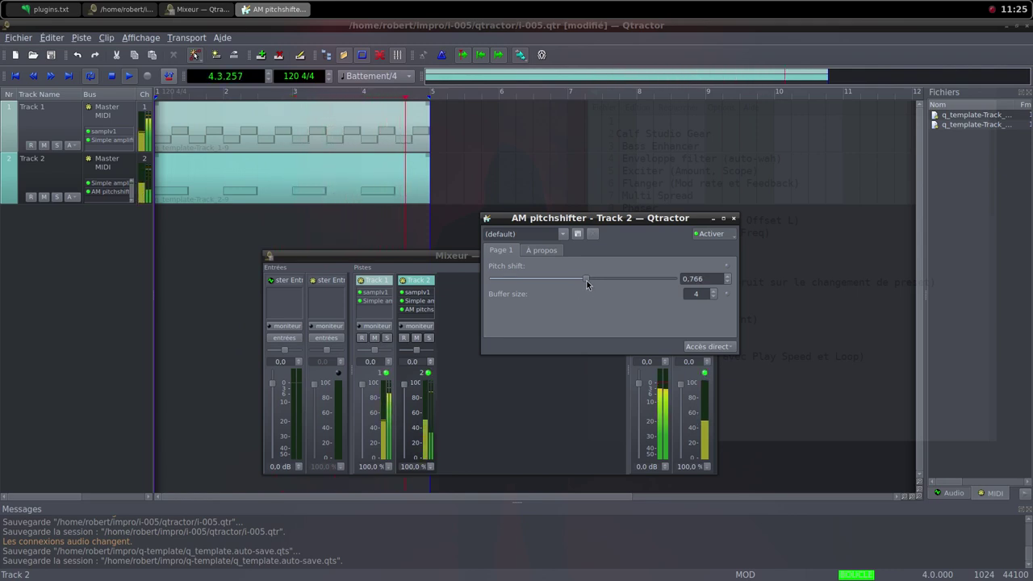
{"action": "left_click", "coordinate": [734, 219]}
Switch to the Freesound page in Firefox and request another random sound twice
{"action": "middle_click", "coordinate": [508, 13]}
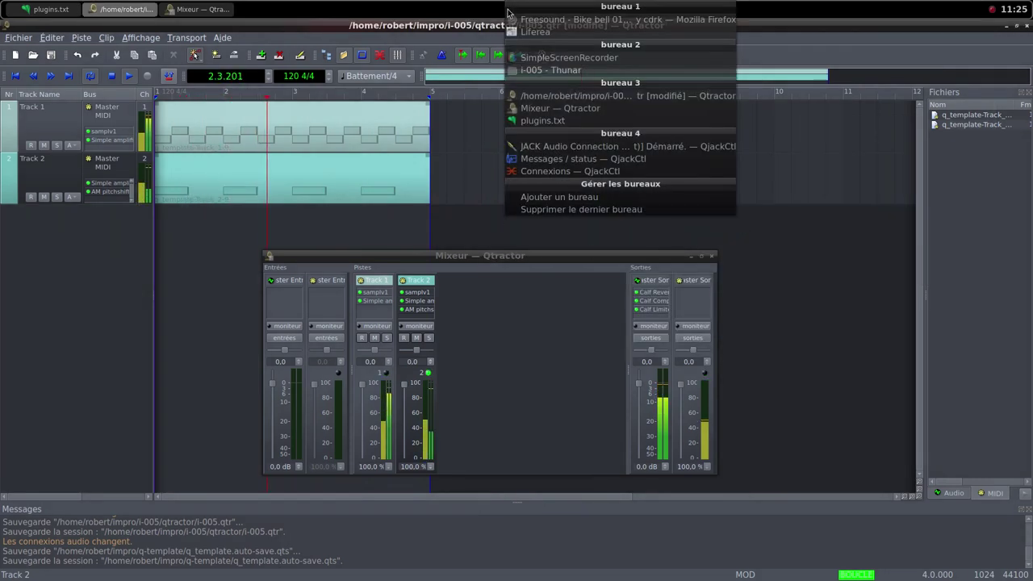
{"action": "left_click", "coordinate": [517, 19]}
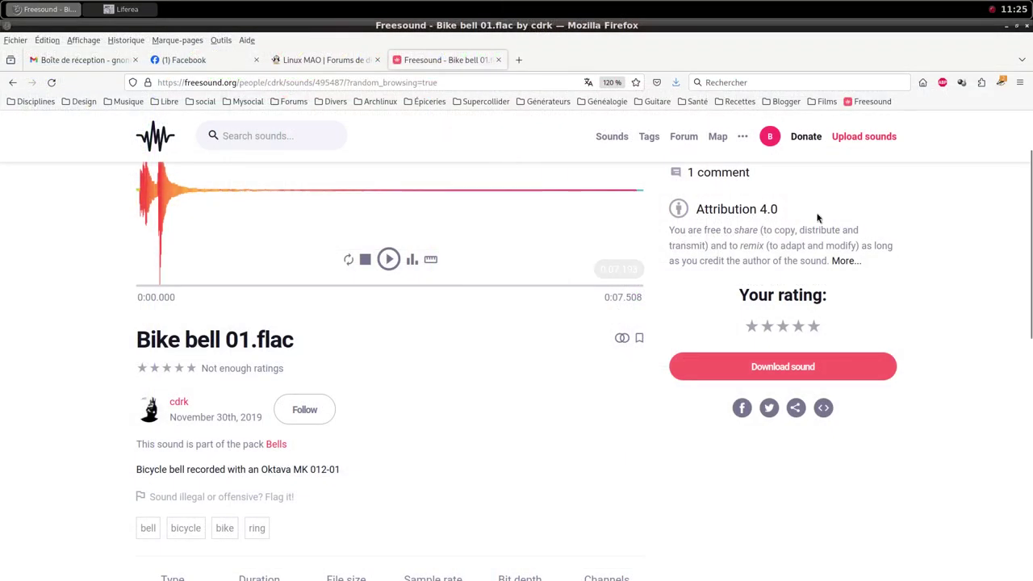
{"action": "scroll", "coordinate": [817, 218], "scroll_direction": "up", "scroll_amount": 2}
{"action": "left_click", "coordinate": [780, 196]}
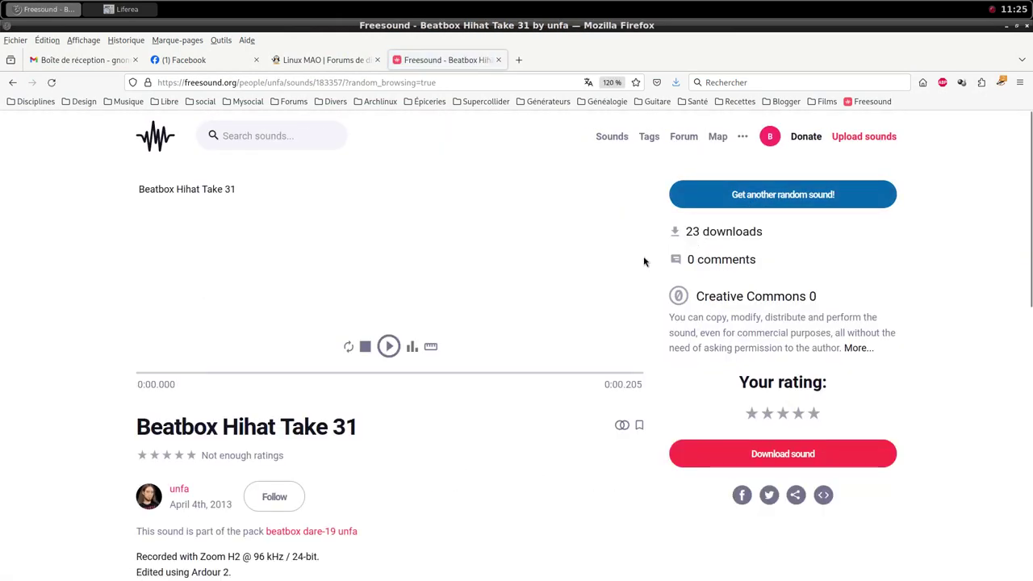
{"action": "left_click", "coordinate": [804, 200]}
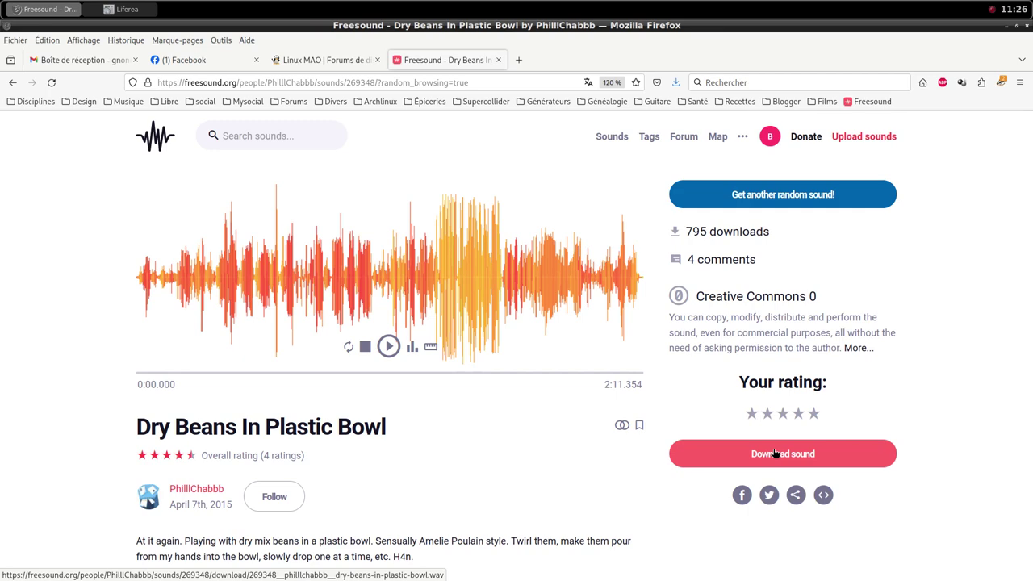
Download Dry Beans In Plastic Bowl as a WAV into the i-005 samples folder, dismiss the donation request, and return to Qtractor
{"action": "left_click", "coordinate": [775, 454]}
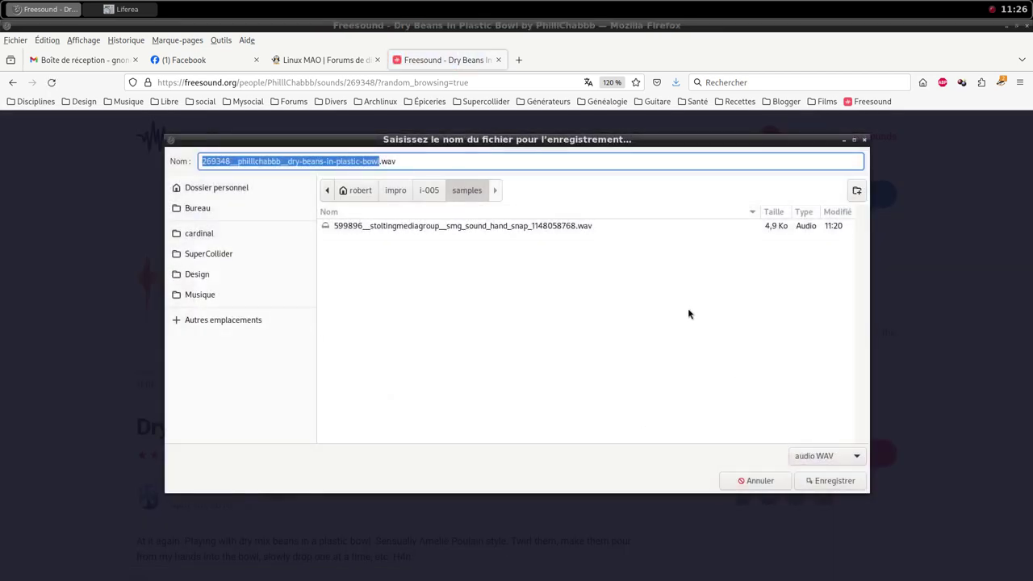
{"action": "left_click", "coordinate": [817, 480]}
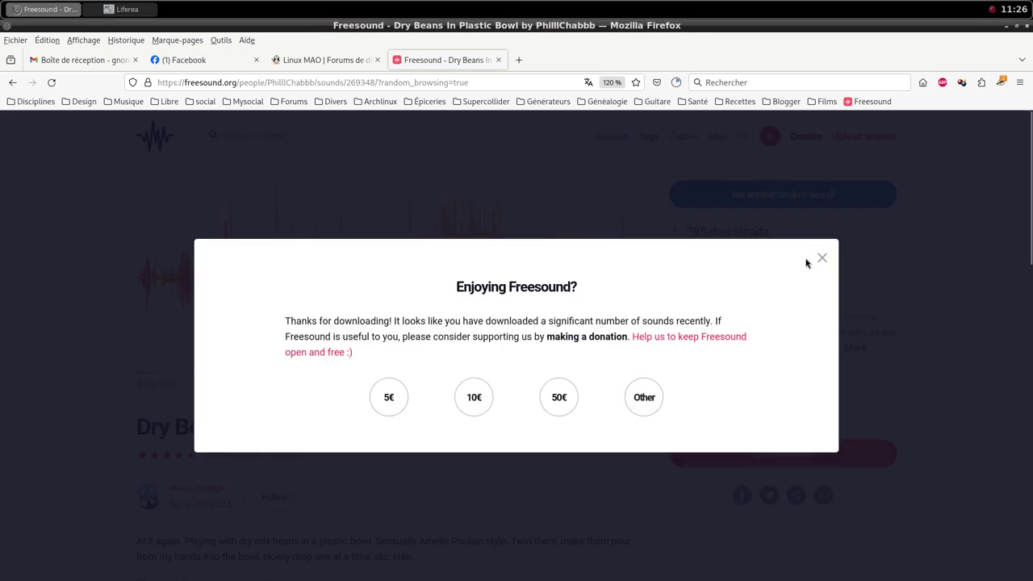
{"action": "left_click", "coordinate": [822, 259]}
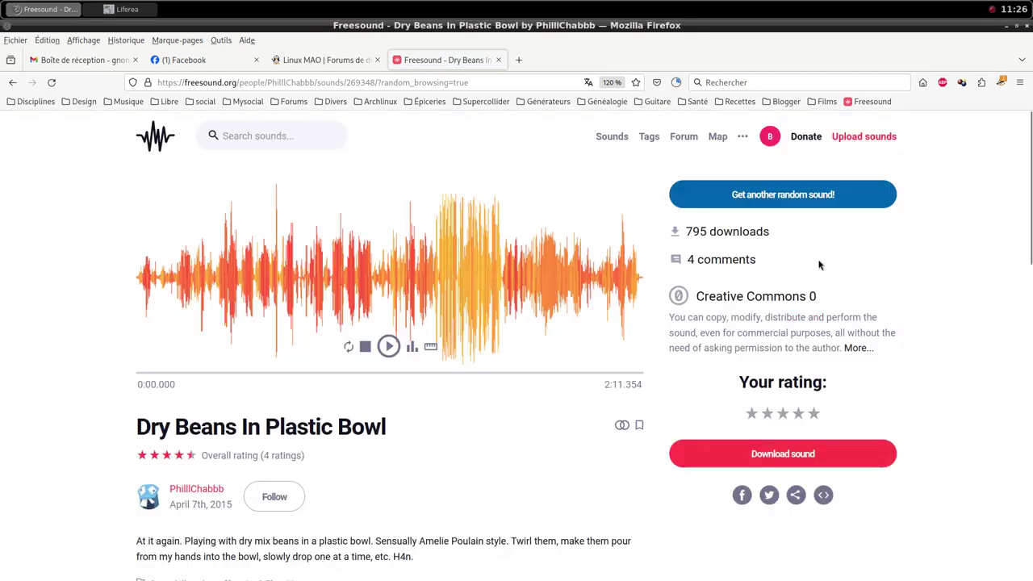
{"action": "left_click", "coordinate": [481, 6]}
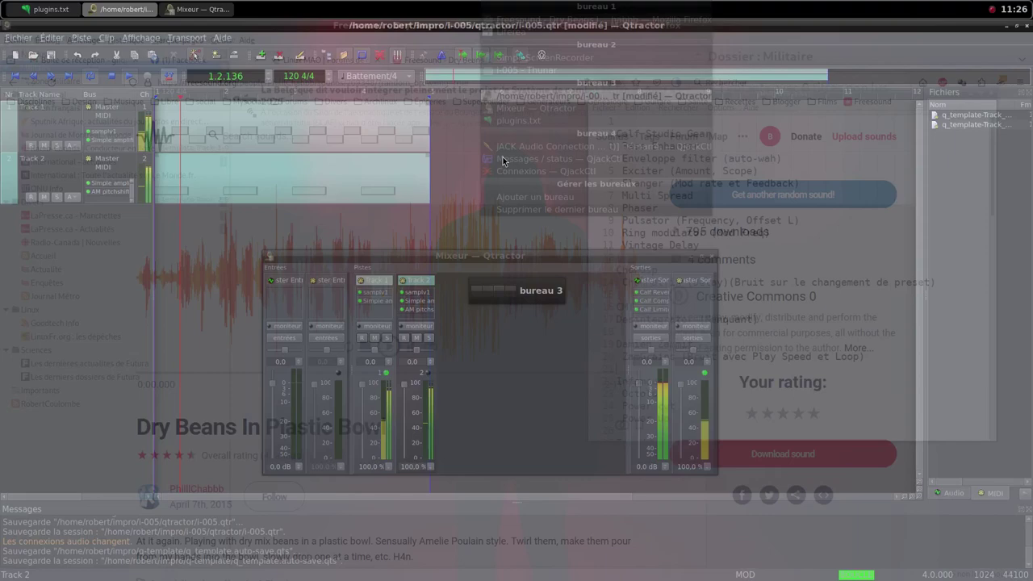
{"action": "left_click", "coordinate": [499, 93]}
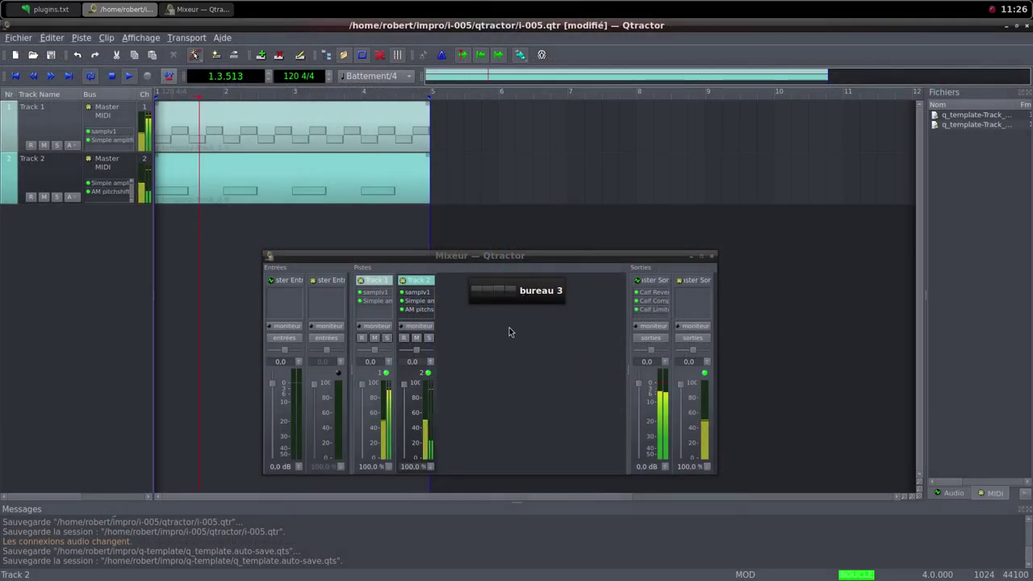
Start a new MIDI track named Track 3 and add the samplv1 LV2 plugin to it
{"action": "right_click", "coordinate": [509, 332]}
{"action": "left_click", "coordinate": [515, 344]}
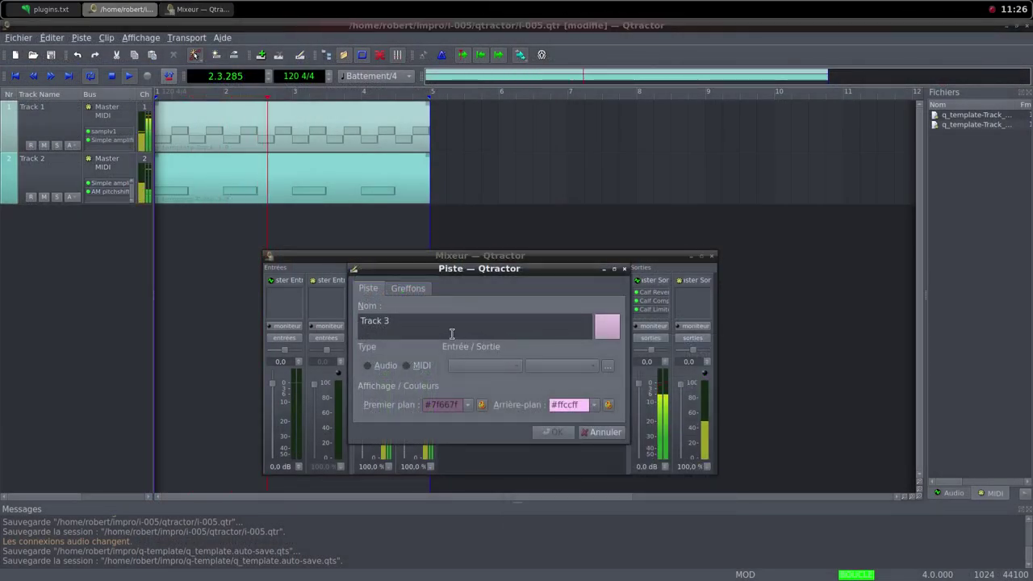
{"action": "left_click", "coordinate": [407, 365]}
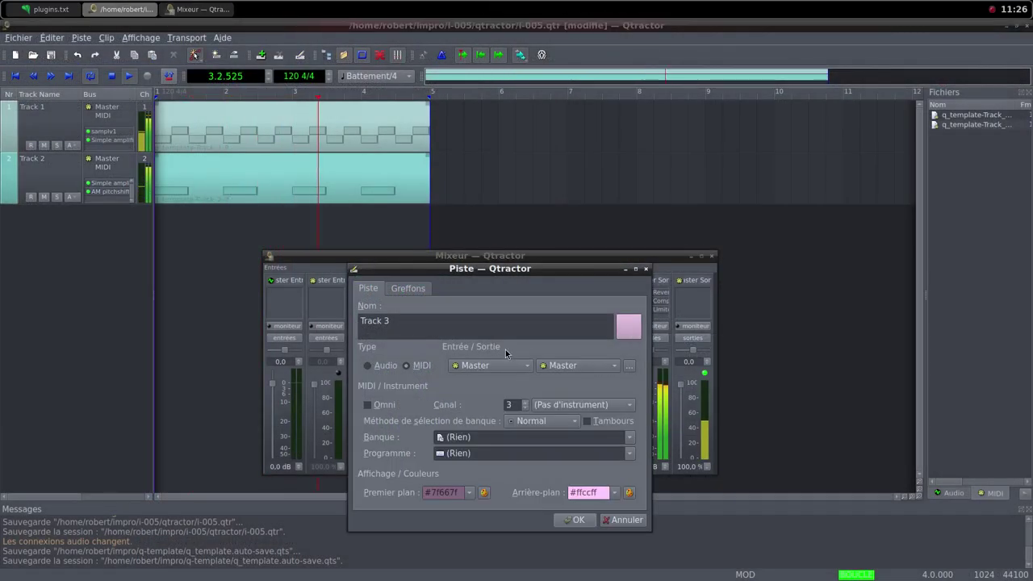
{"action": "left_click", "coordinate": [420, 289]}
{"action": "left_click", "coordinate": [619, 307]}
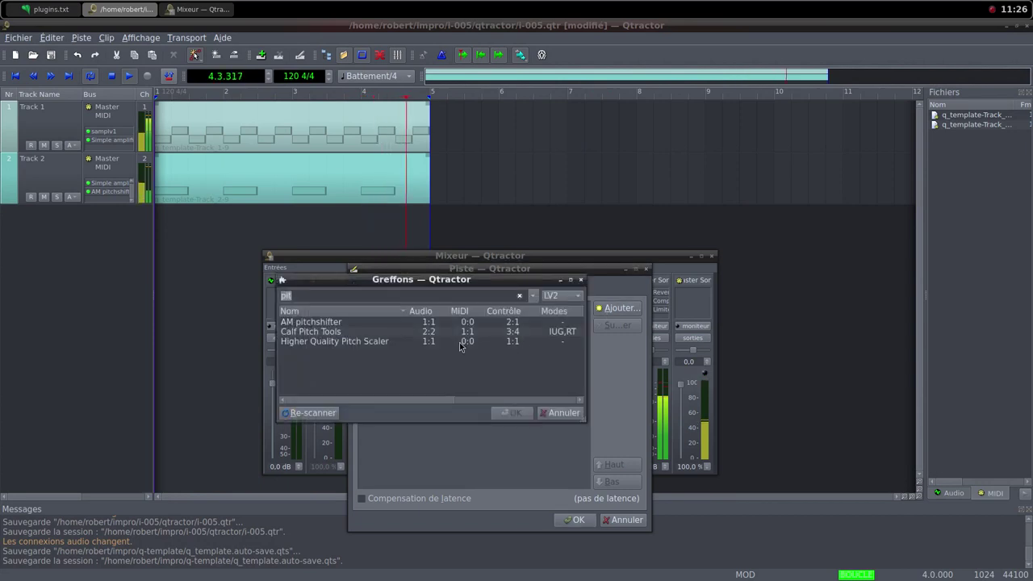
{"action": "type", "text": "sam"}
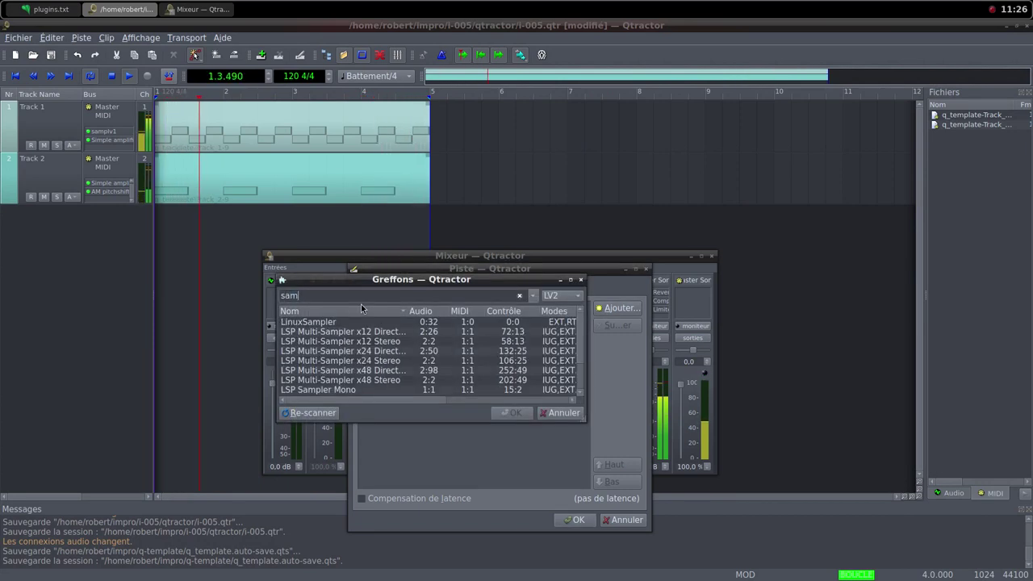
{"action": "scroll", "coordinate": [343, 372], "scroll_direction": "down", "scroll_amount": 2}
{"action": "left_click", "coordinate": [343, 390]}
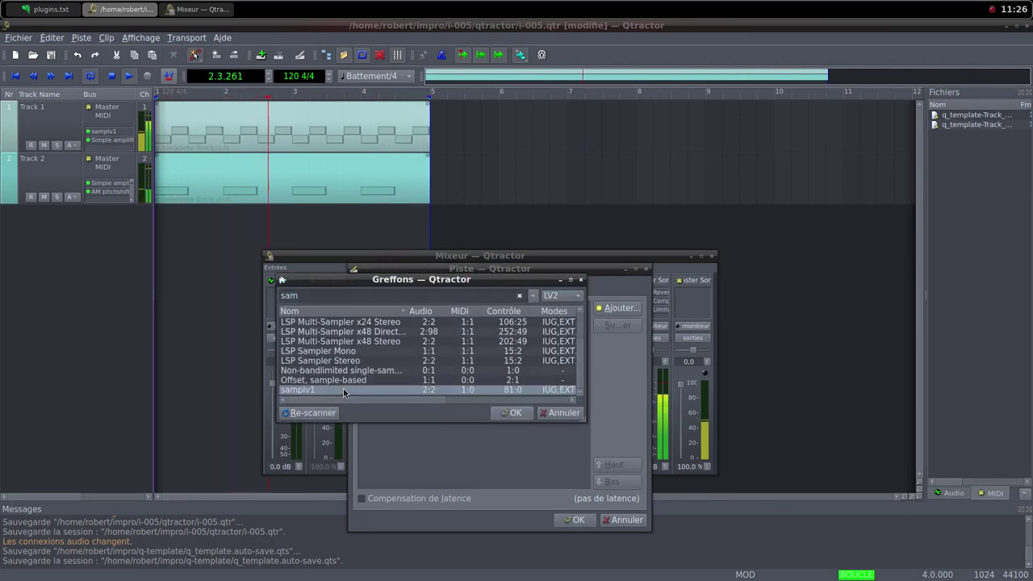
{"action": "double_click", "coordinate": [343, 391]}
Load the dry-beans-in-plastic-bowl WAV into Track 3's samplv1, set its DCA and OUT volumes to 100, and confirm the track
{"action": "double_click", "coordinate": [372, 231]}
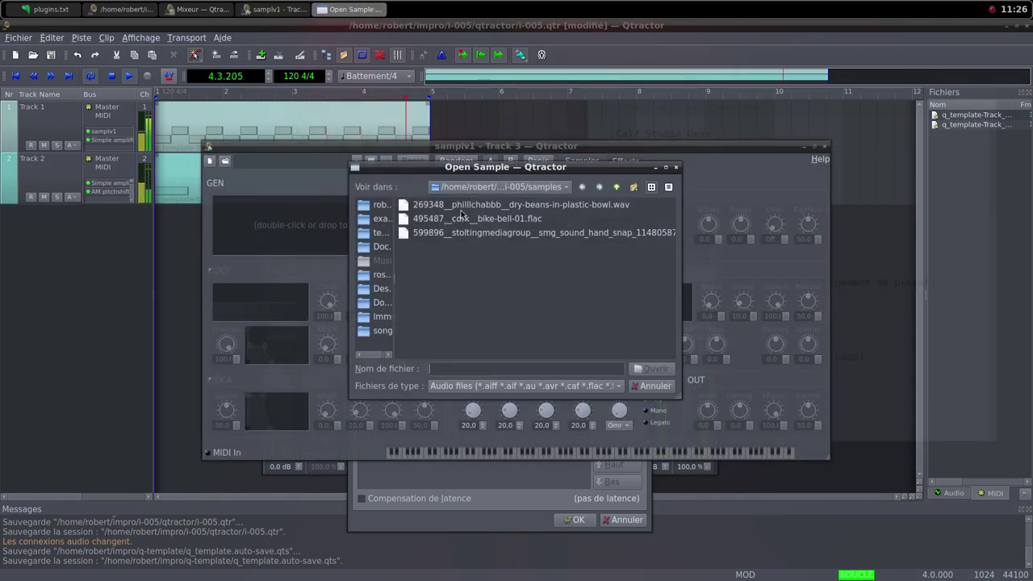
{"action": "left_click", "coordinate": [475, 206]}
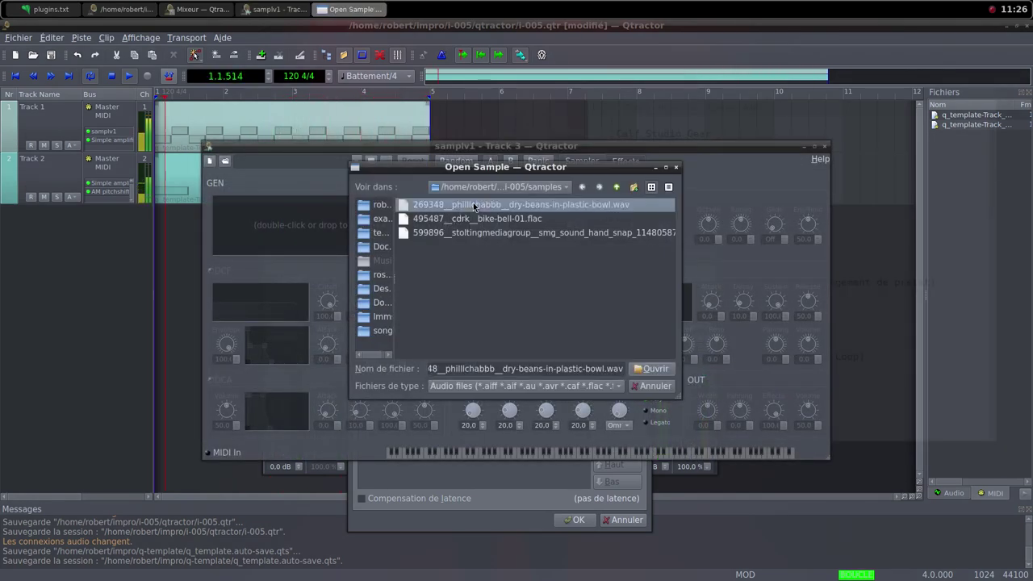
{"action": "left_click", "coordinate": [652, 368]}
{"action": "left_click_drag", "start_coordinate": [241, 421], "coordinate": [235, 421]}
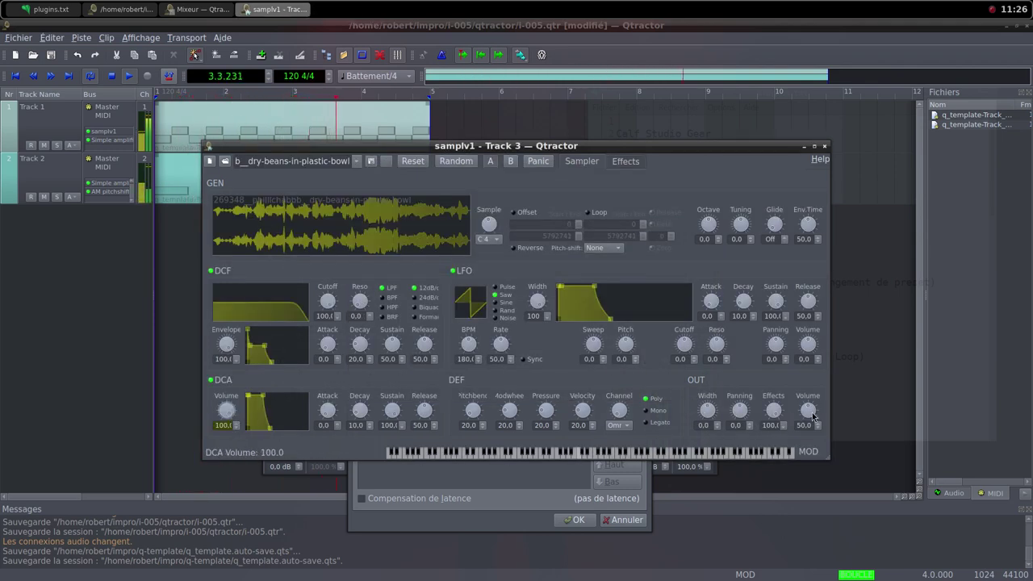
{"action": "left_click_drag", "start_coordinate": [812, 416], "coordinate": [813, 428]}
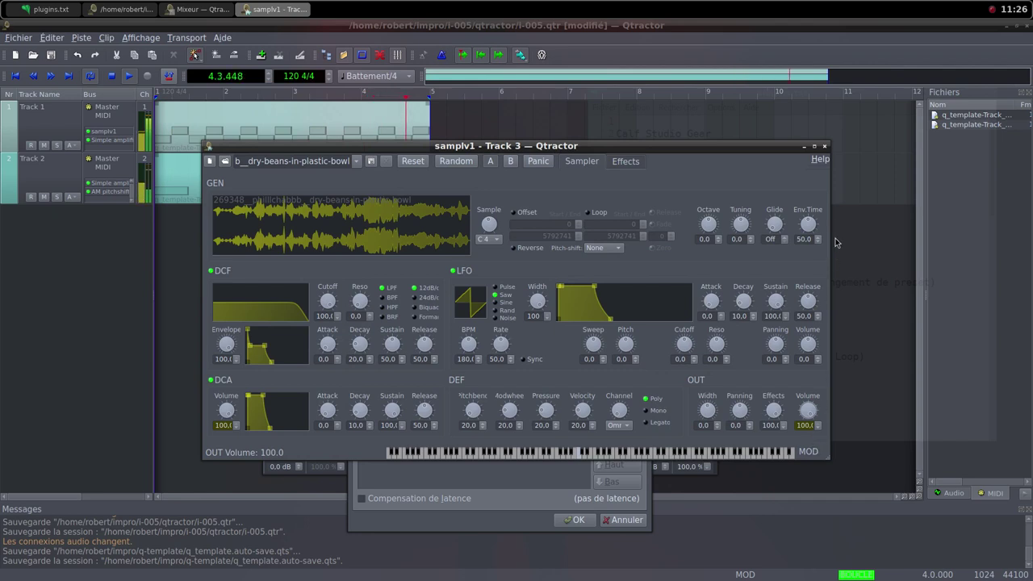
{"action": "left_click", "coordinate": [824, 147]}
{"action": "left_click", "coordinate": [577, 520]}
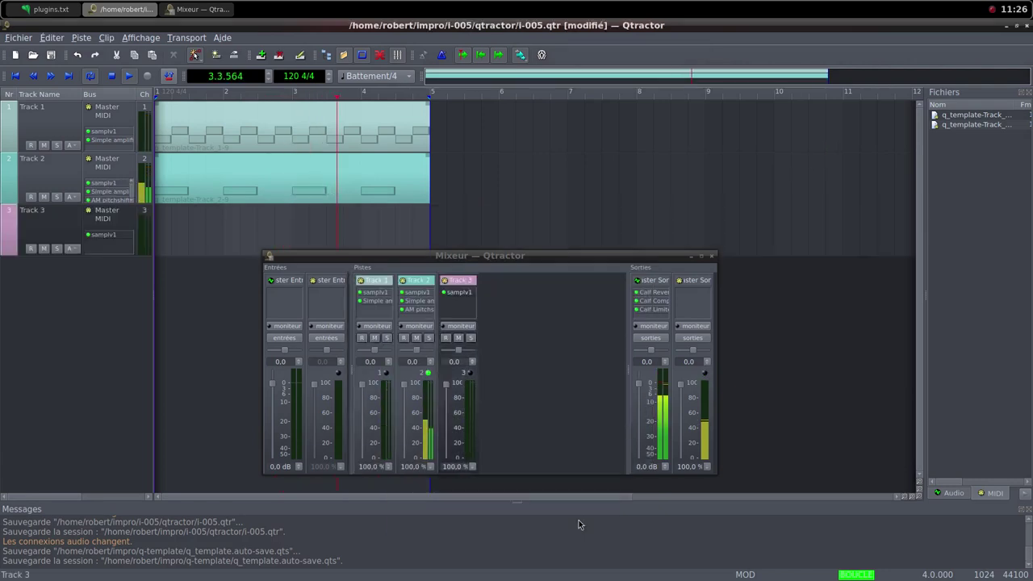
Lower Track 3's level to 0 % and give it a new MIDI clip with two consecutive two-bar Do3 notes filling bars 1 to 4
{"action": "left_click", "coordinate": [454, 390]}
{"action": "left_click_drag", "start_coordinate": [448, 388], "coordinate": [448, 468]}
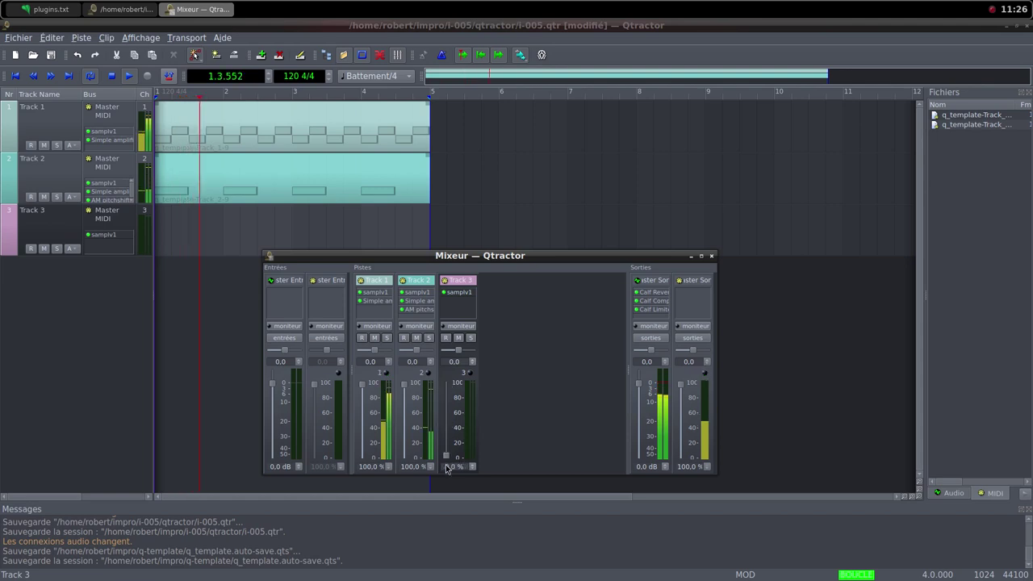
{"action": "right_click", "coordinate": [305, 221]}
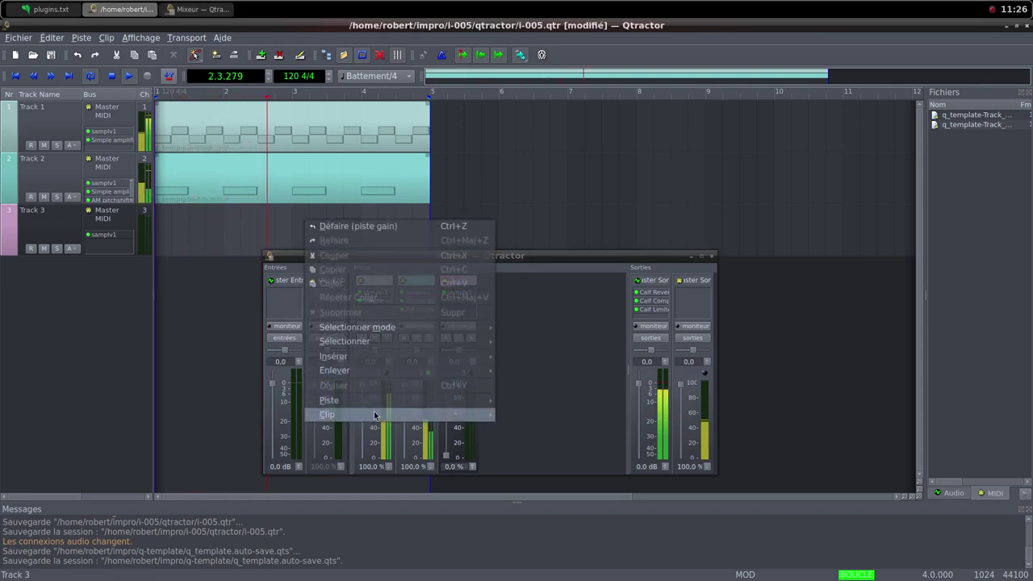
{"action": "mouse_move", "coordinate": [376, 415]}
{"action": "left_click", "coordinate": [519, 373]}
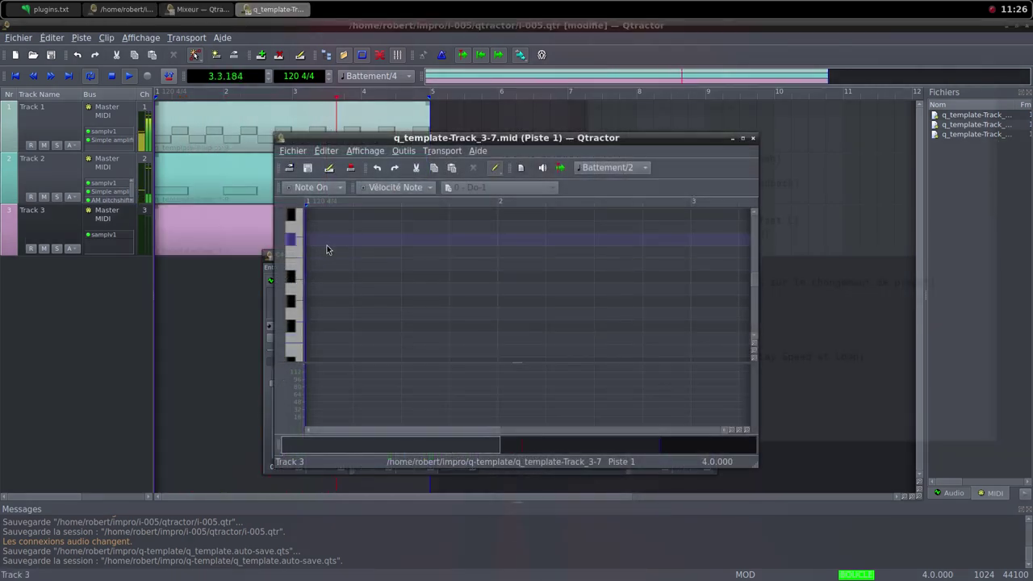
{"action": "left_click", "coordinate": [742, 138]}
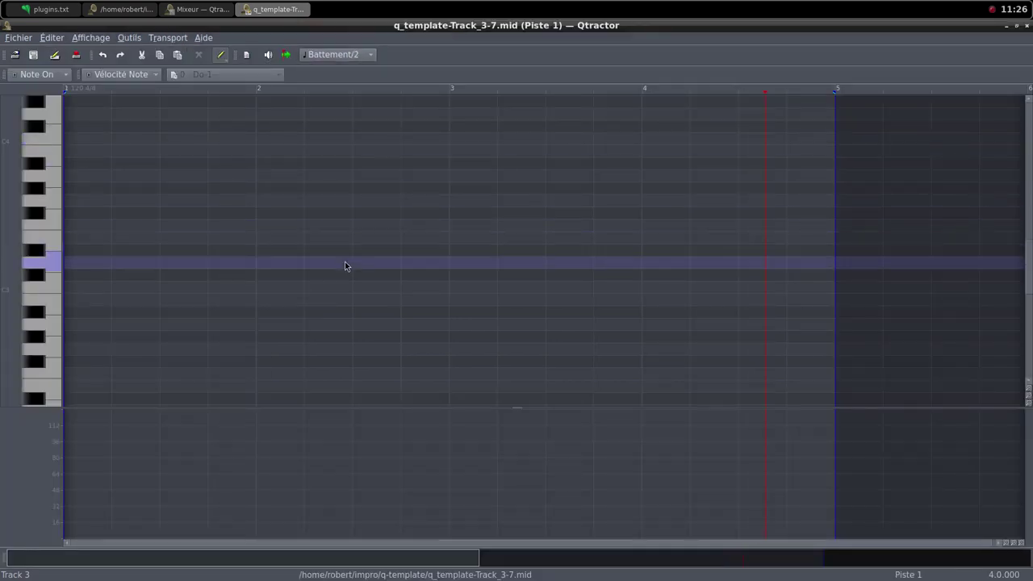
{"action": "left_click_drag", "start_coordinate": [75, 286], "coordinate": [835, 287]}
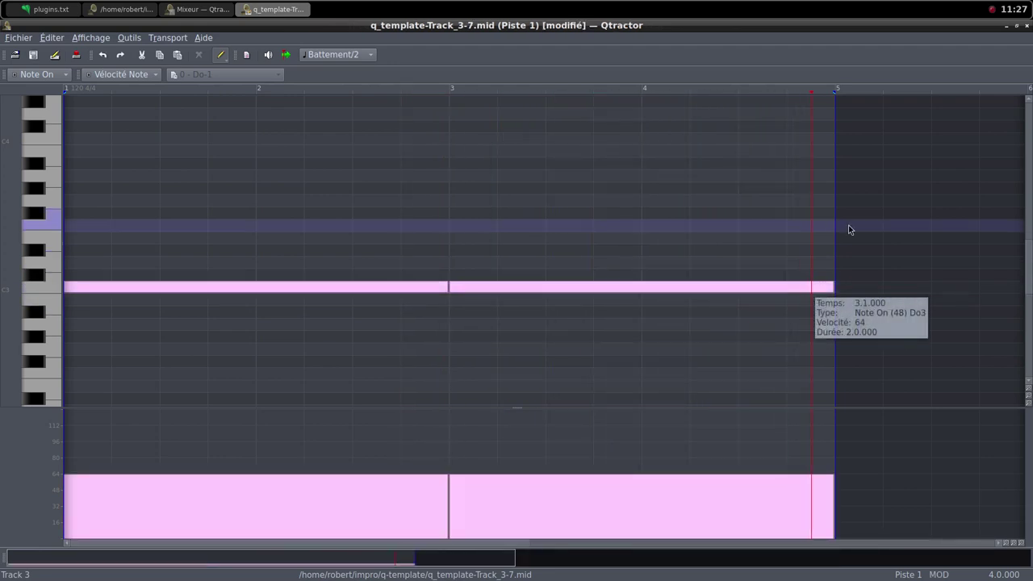
{"action": "left_click", "coordinate": [1027, 26]}
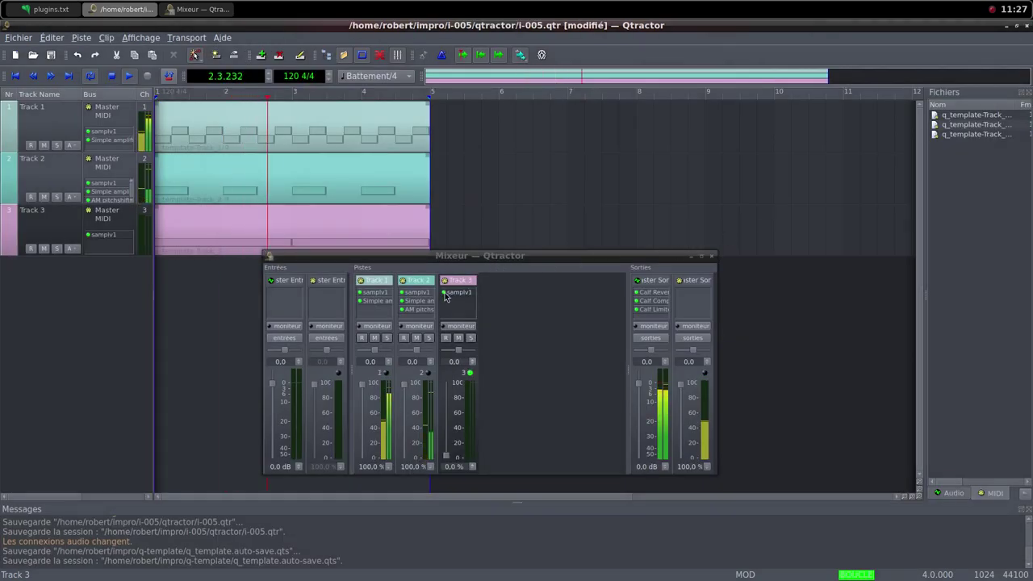
Set the pitch shift of Track 2's AM pitchshifter to about 0.399
{"action": "double_click", "coordinate": [426, 310]}
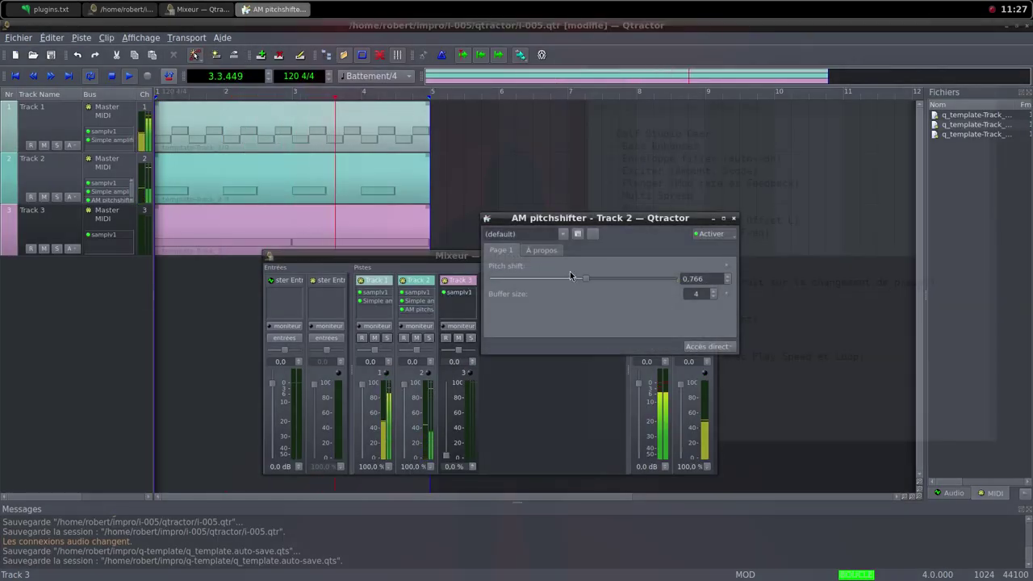
{"action": "left_click_drag", "start_coordinate": [585, 285], "coordinate": [559, 291]}
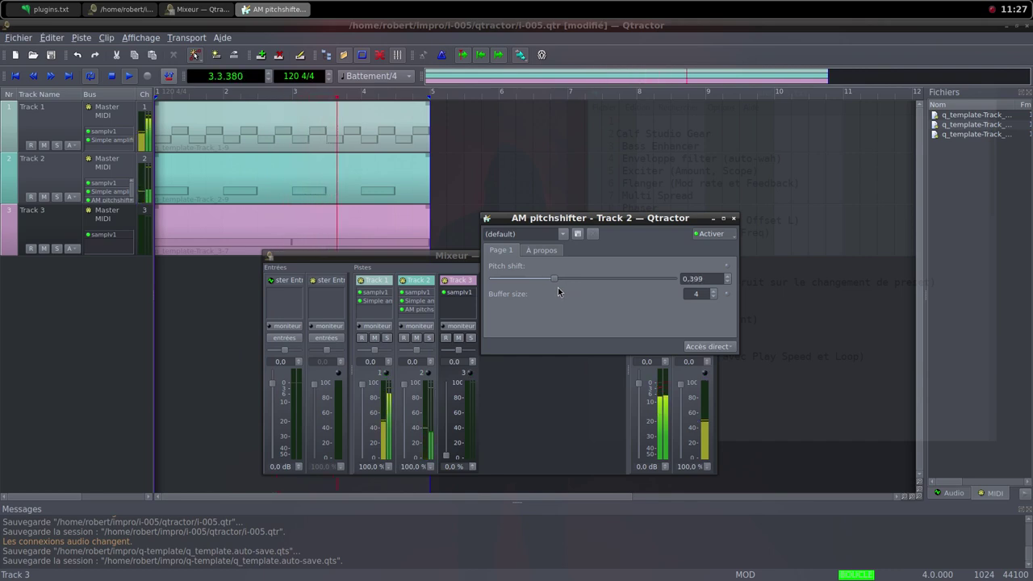
{"action": "left_click", "coordinate": [733, 218]}
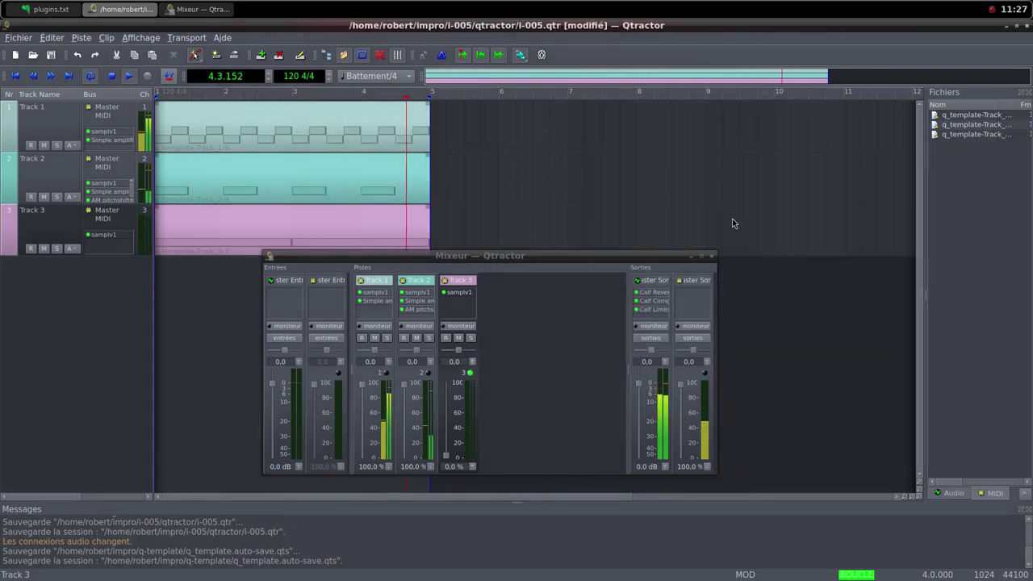
Raise Track 3's level to 100 % and add the Simple amplifier LV2 plugin to it with a gain of about 23.06 dB
{"action": "left_click_drag", "start_coordinate": [444, 461], "coordinate": [441, 378]}
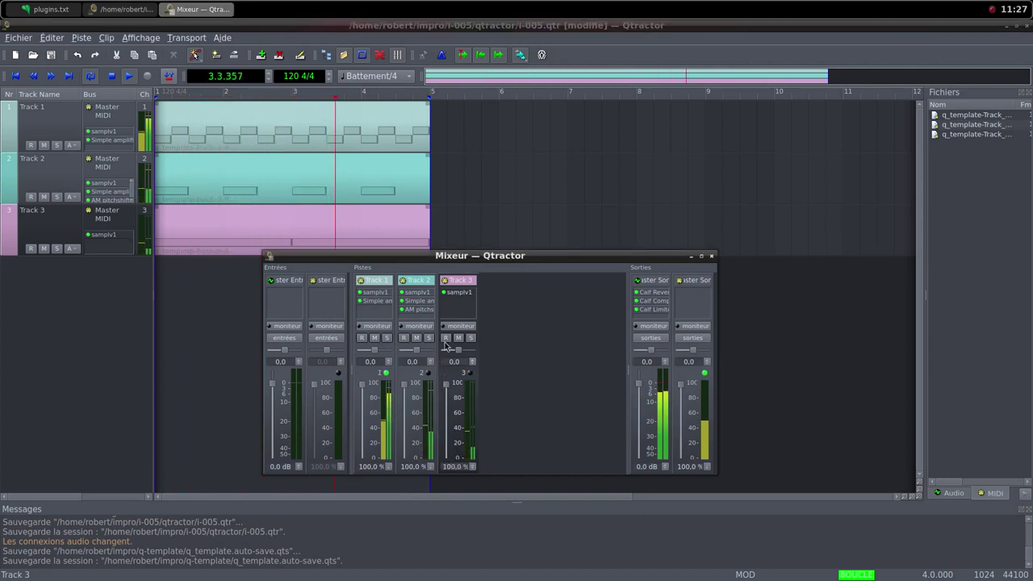
{"action": "right_click", "coordinate": [449, 295]}
{"action": "left_click", "coordinate": [475, 305]}
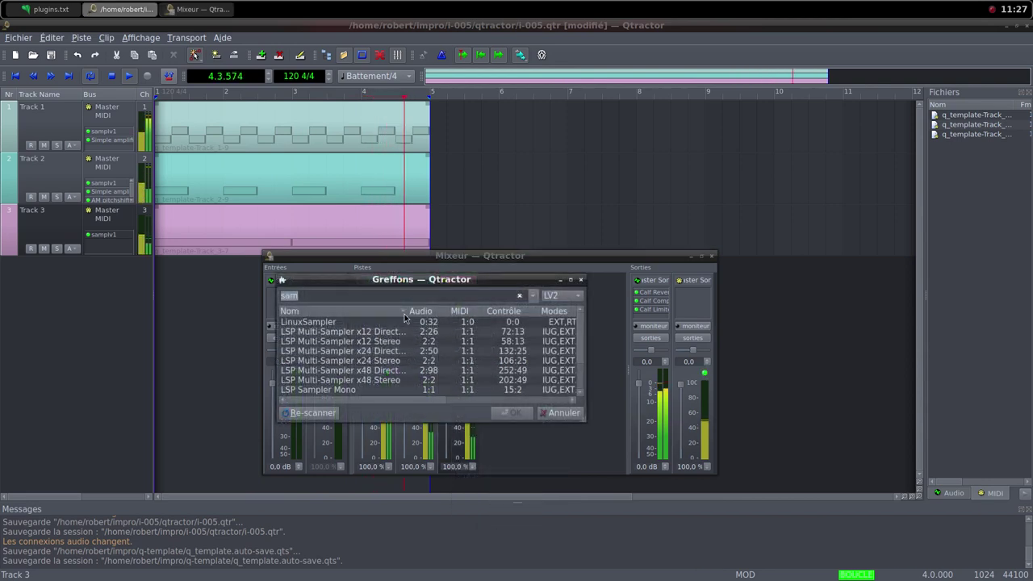
{"action": "type", "text": "simp"}
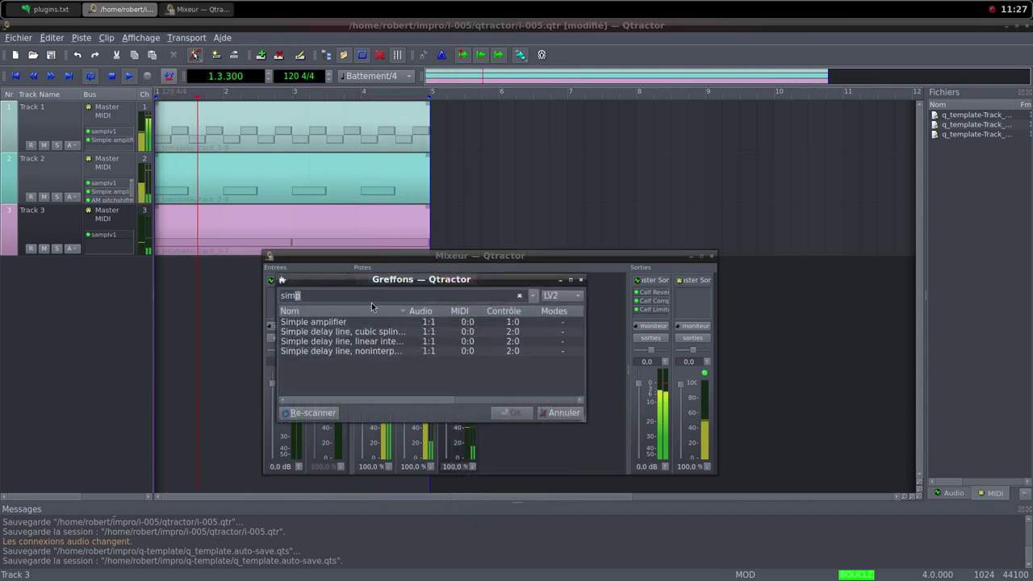
{"action": "left_click", "coordinate": [348, 313]}
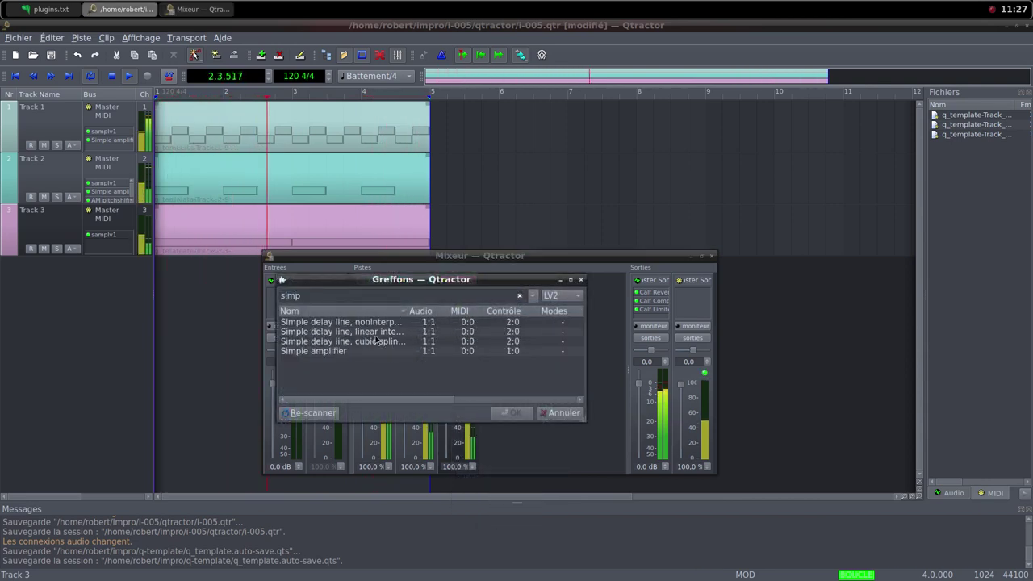
{"action": "left_click", "coordinate": [345, 313]}
{"action": "double_click", "coordinate": [345, 322]}
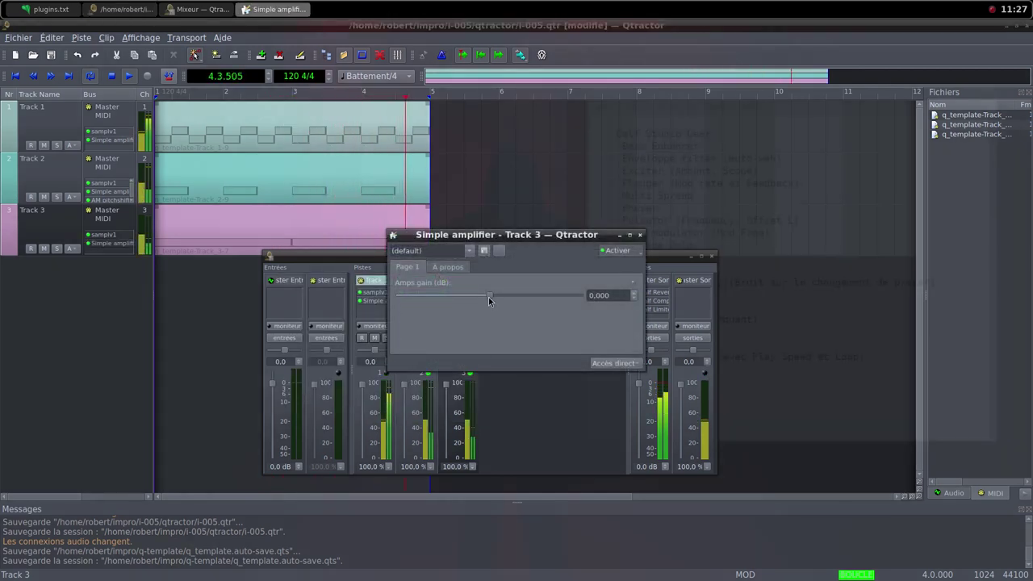
{"action": "left_click_drag", "start_coordinate": [489, 297], "coordinate": [519, 302]}
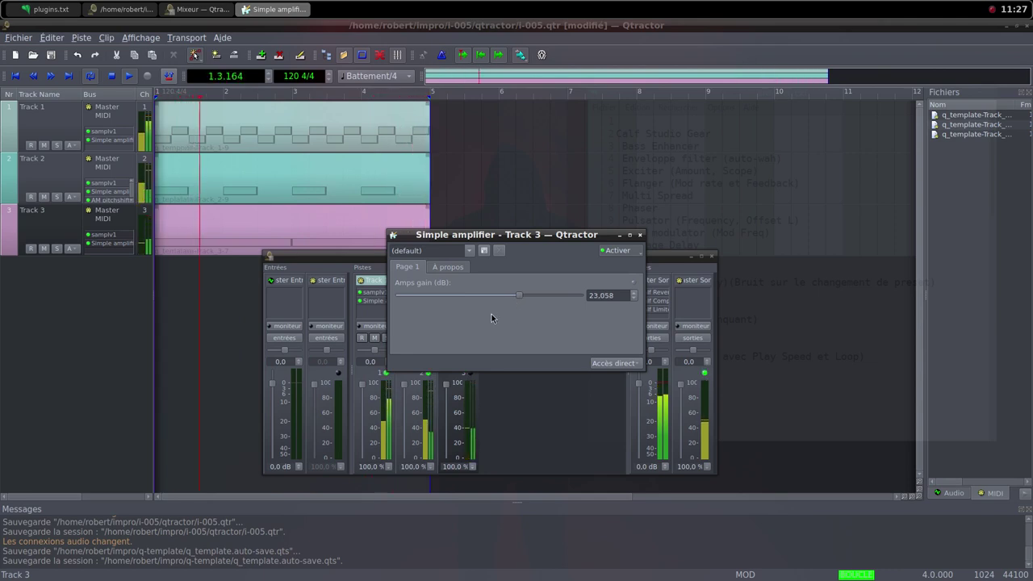
{"action": "left_click", "coordinate": [641, 235]}
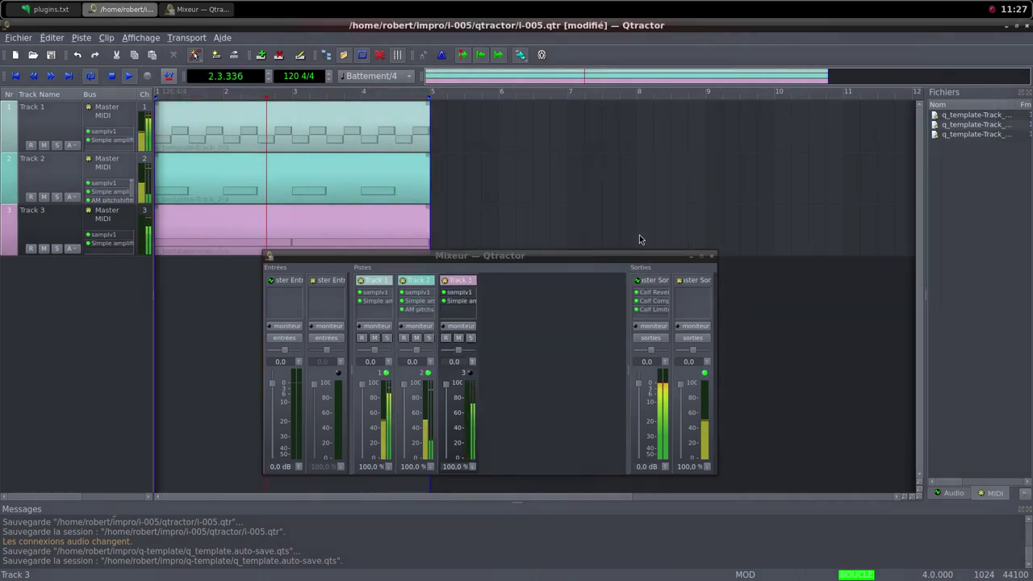
Lower Track 2's level to 0 % in the mixer
{"action": "left_click", "coordinate": [402, 392]}
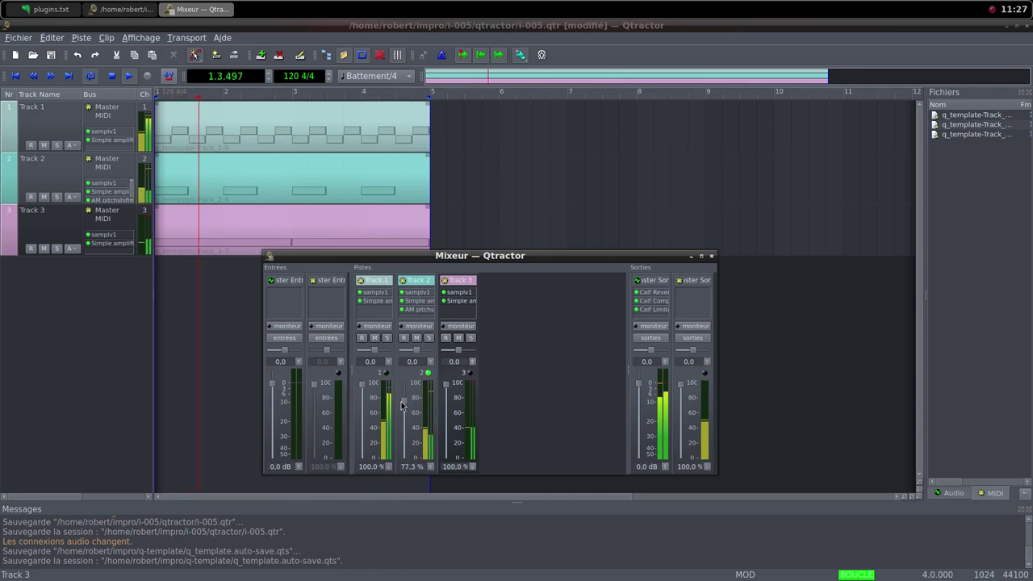
{"action": "left_click_drag", "start_coordinate": [403, 405], "coordinate": [411, 461]}
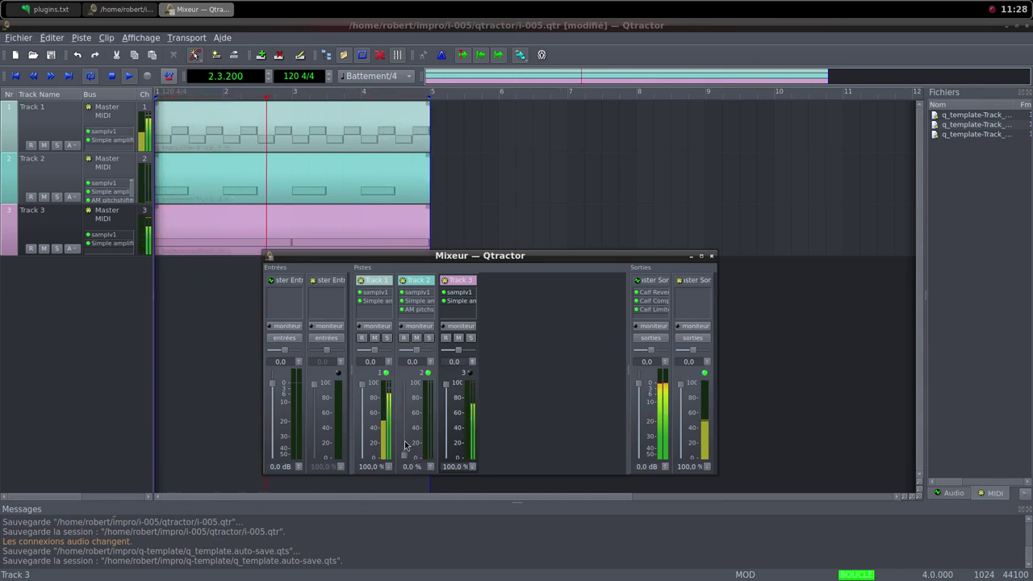
Switch to Freesound in Firefox, request another random sound, and download Trash Compactor Compression as an MP3 into the i-005 samples folder
{"action": "middle_click", "coordinate": [584, 3]}
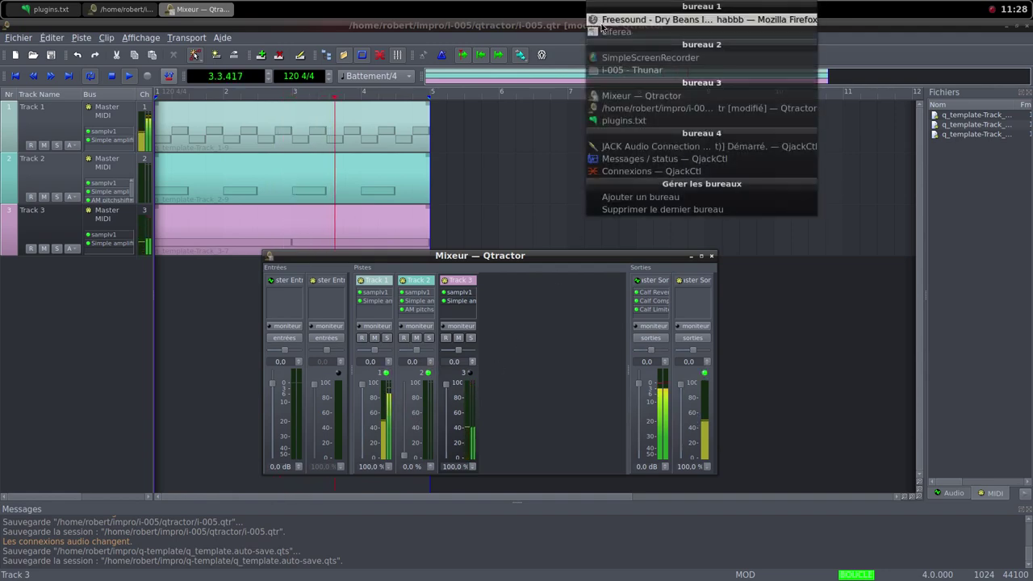
{"action": "left_click", "coordinate": [609, 25]}
{"action": "left_click", "coordinate": [751, 195]}
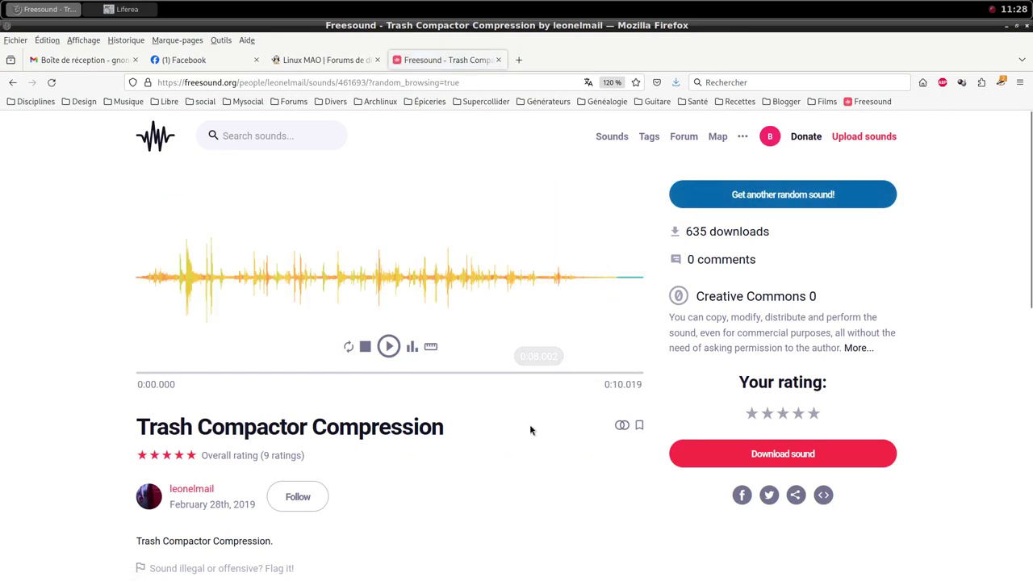
{"action": "scroll", "coordinate": [533, 426], "scroll_direction": "down", "scroll_amount": 1}
{"action": "scroll", "coordinate": [530, 430], "scroll_direction": "down", "scroll_amount": 1}
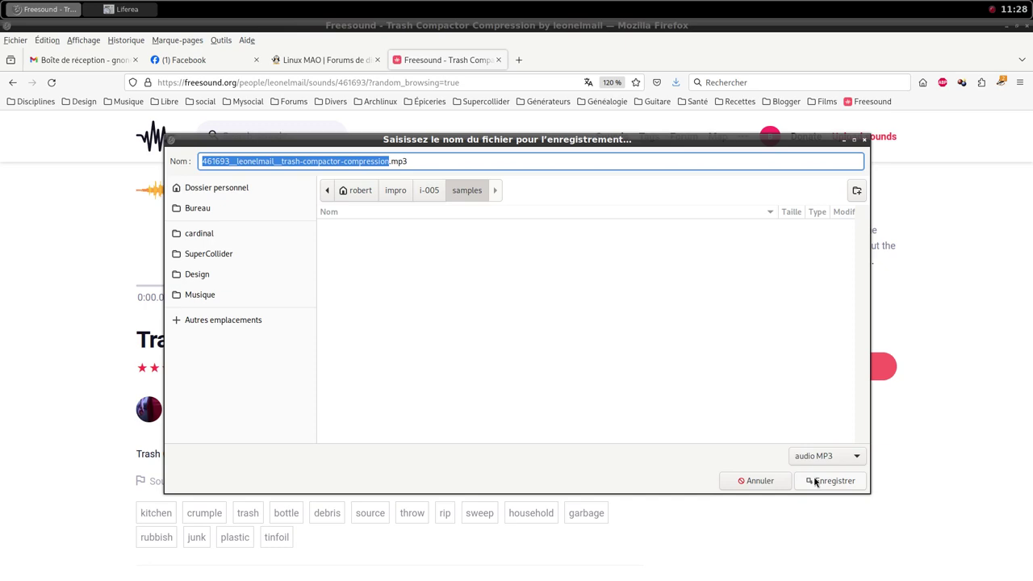
{"action": "left_click", "coordinate": [816, 482]}
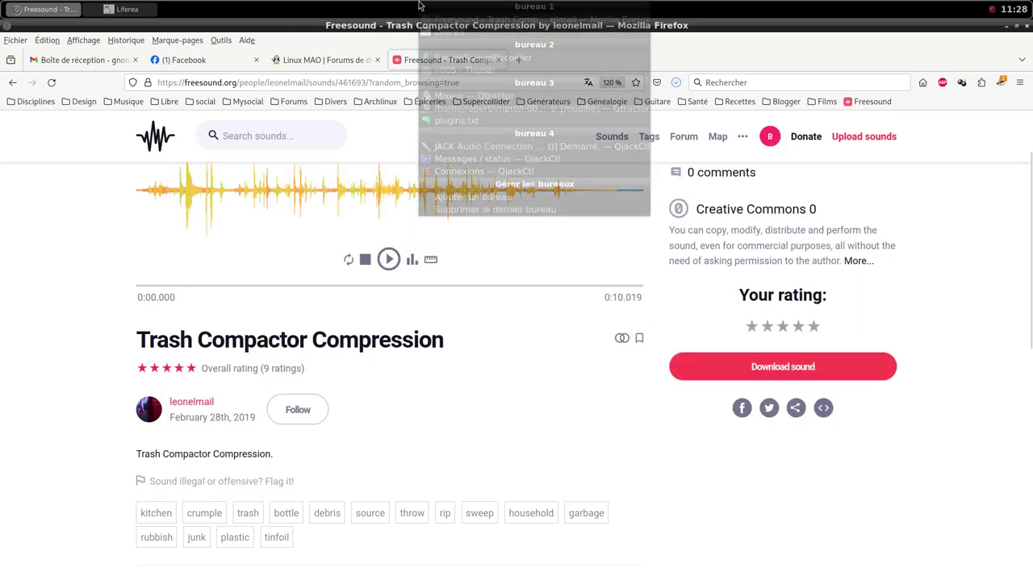
Switch to the i-005 folder in Thunar, open a terminal in its samples subfolder, and list the files with ls
{"action": "left_click", "coordinate": [449, 71]}
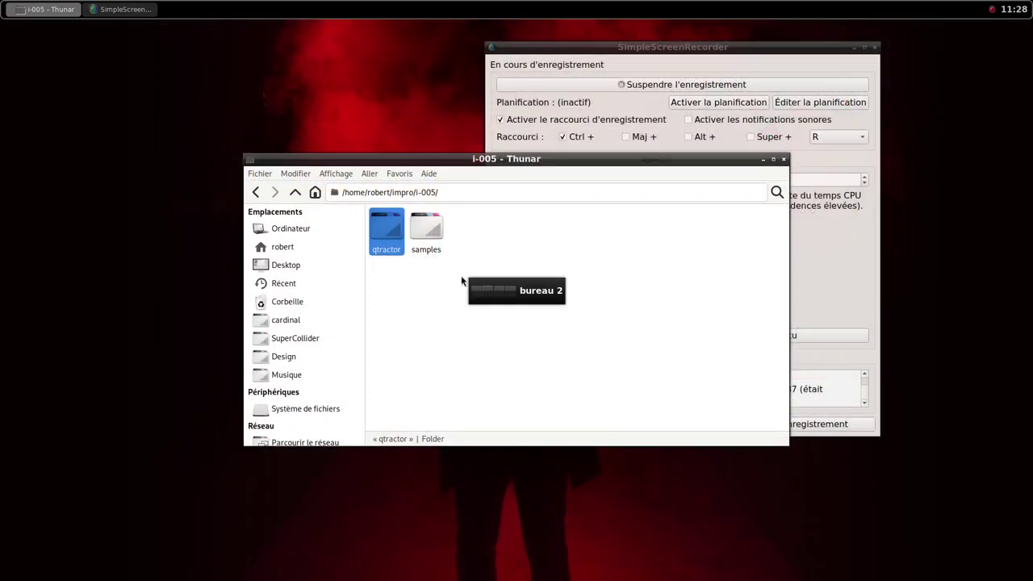
{"action": "double_click", "coordinate": [426, 228]}
{"action": "right_click", "coordinate": [464, 348]}
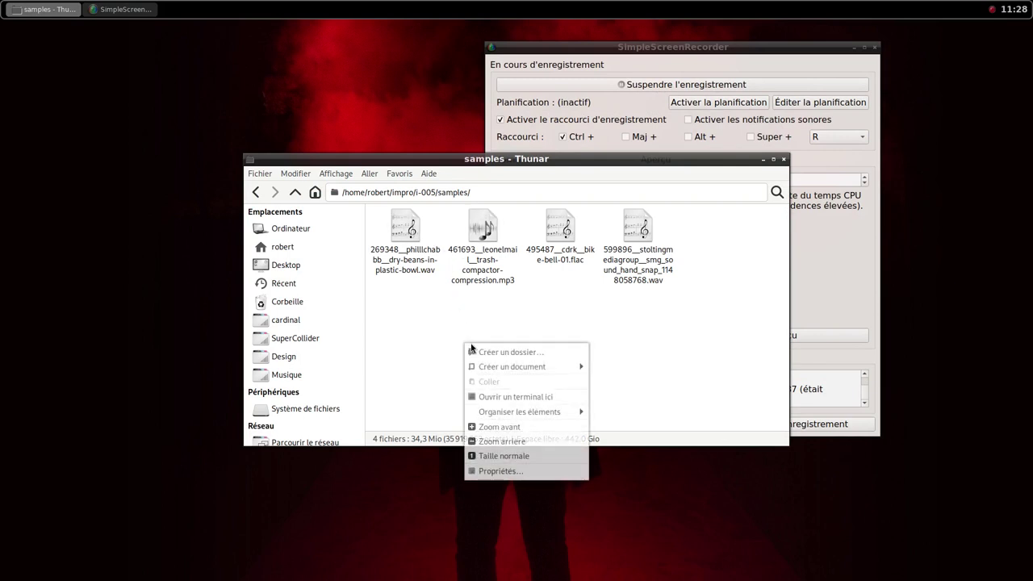
{"action": "left_click", "coordinate": [505, 396]}
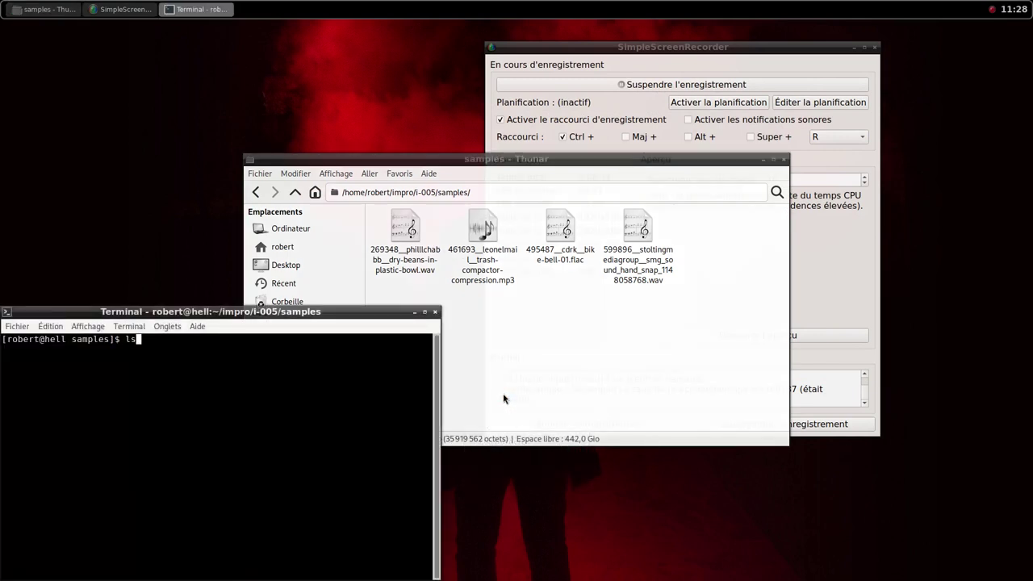
{"action": "type", "text": "ls"}
{"action": "key", "text": "Return"}
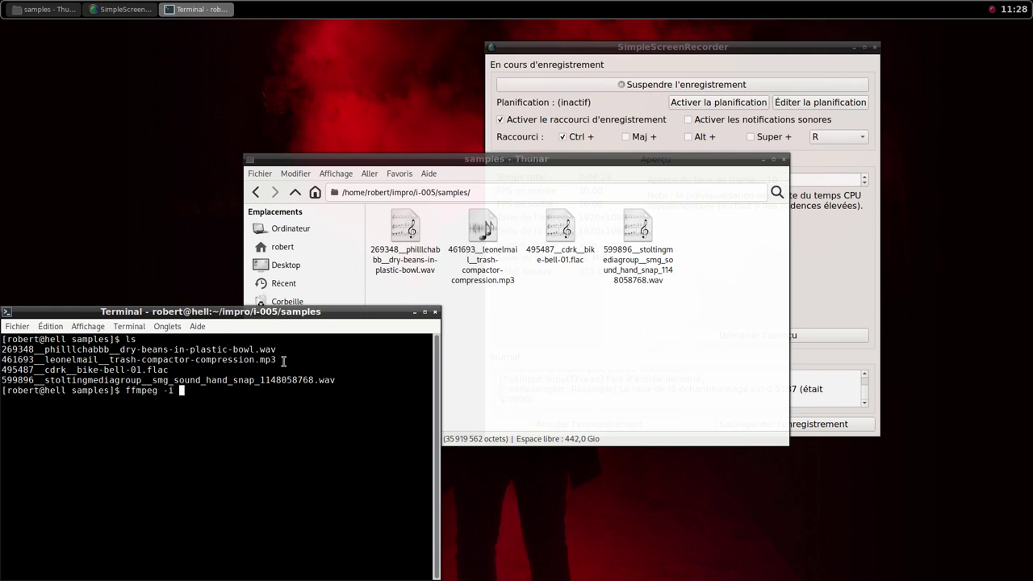
Convert the trash-compactor-compression MP3 to a WAV file of the same base name with ffmpeg -i
{"action": "left_click_drag", "start_coordinate": [278, 359], "coordinate": [10, 361]}
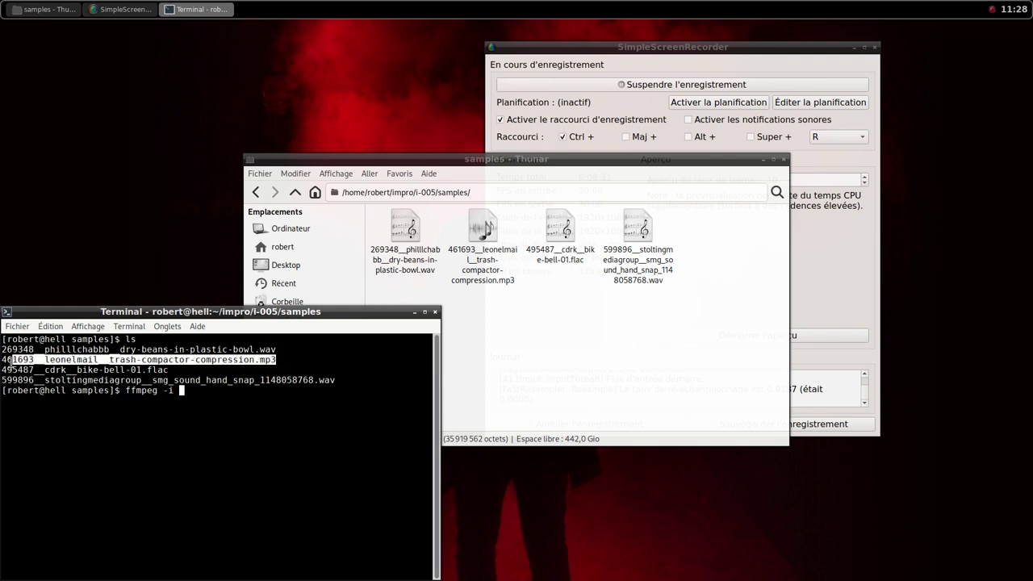
{"action": "middle_click", "coordinate": [17, 359]}
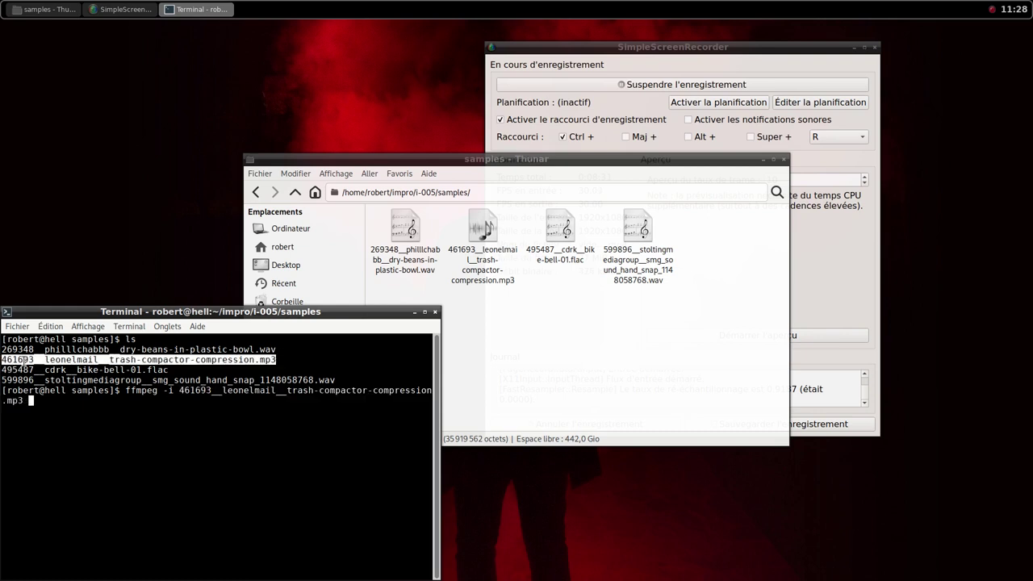
{"action": "middle_click", "coordinate": [30, 359]}
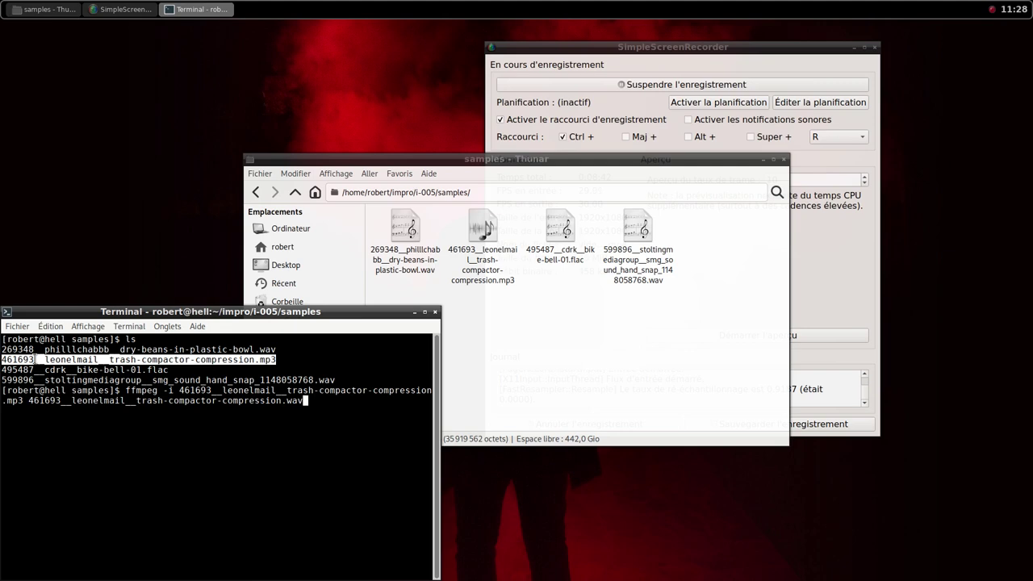
{"action": "key", "text": "Return"}
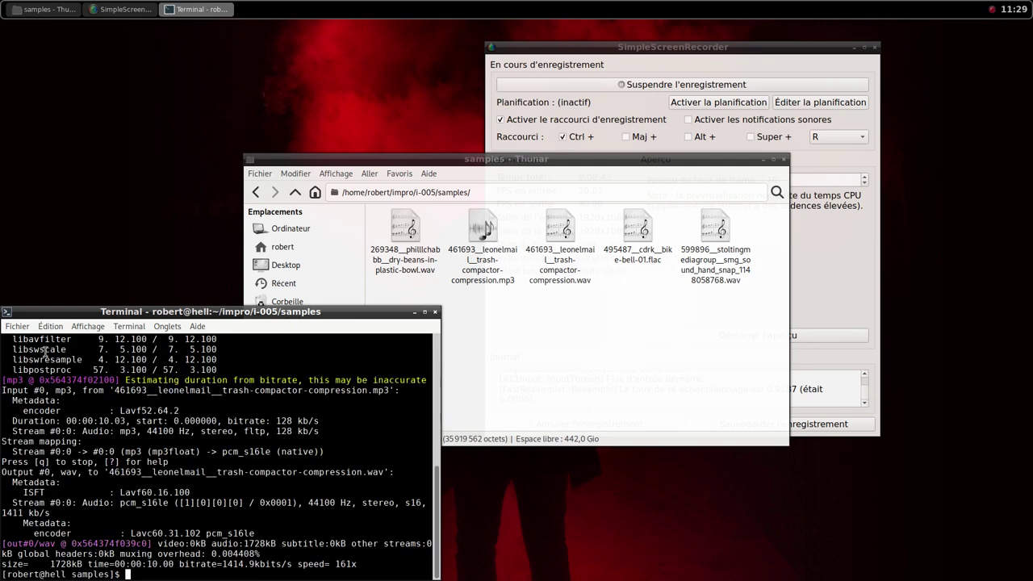
Close the terminal and delete the original trash-compactor-compression MP3 from the samples folder
{"action": "left_click", "coordinate": [436, 312]}
{"action": "left_click", "coordinate": [470, 237]}
{"action": "key", "text": "Delete"}
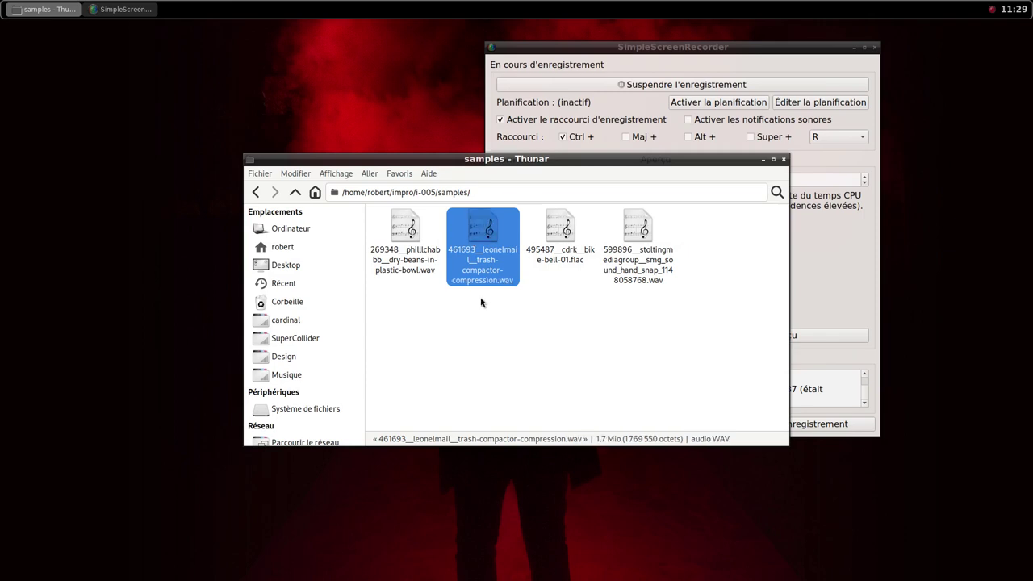
Switch to Qtractor, start a new MIDI track named Track 4, and add the samplv1 LV2 plugin to it
{"action": "middle_click", "coordinate": [372, 6]}
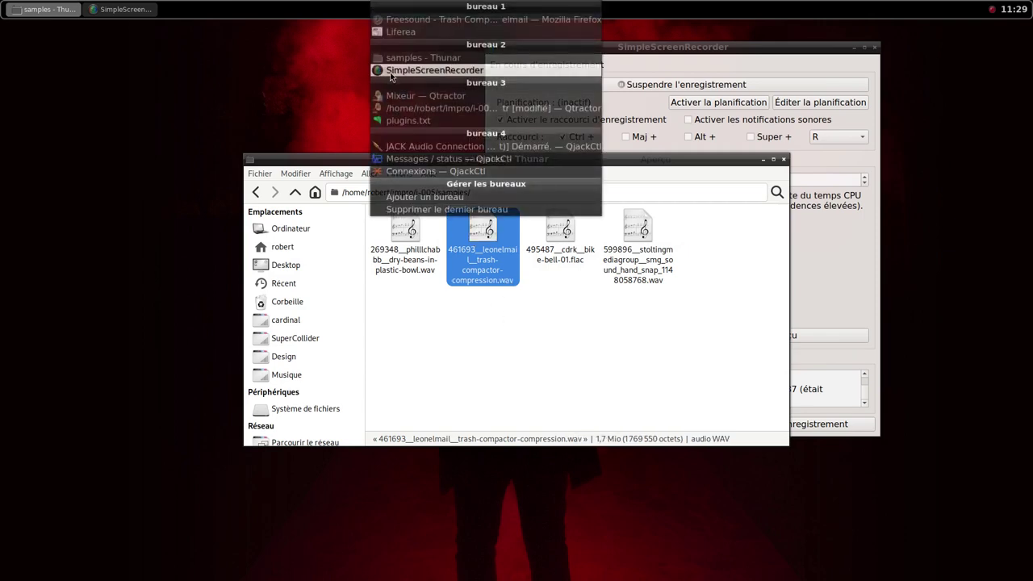
{"action": "left_click", "coordinate": [400, 98]}
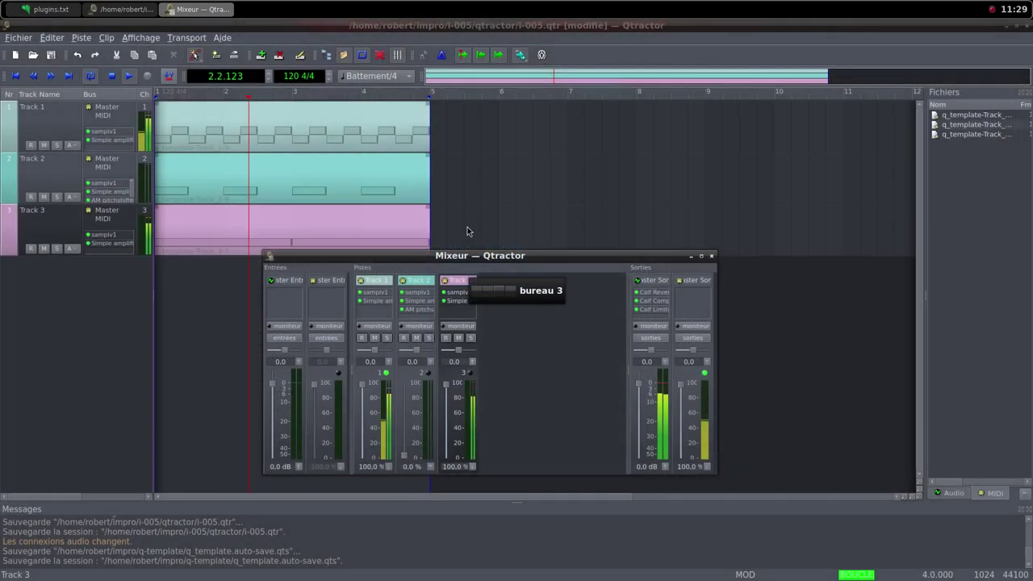
{"action": "right_click", "coordinate": [508, 325]}
{"action": "left_click", "coordinate": [548, 331]}
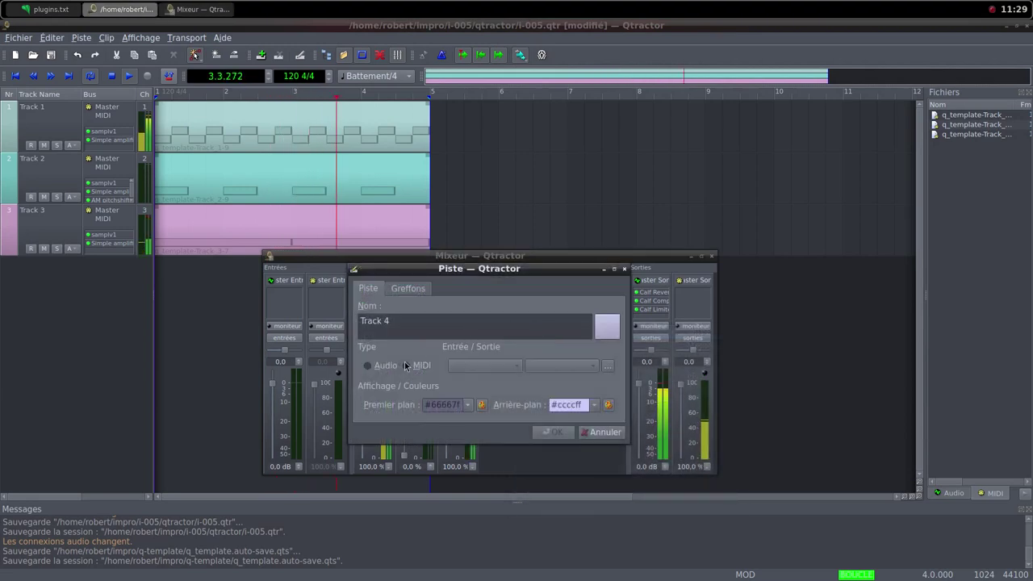
{"action": "left_click", "coordinate": [406, 365]}
{"action": "left_click", "coordinate": [408, 288]}
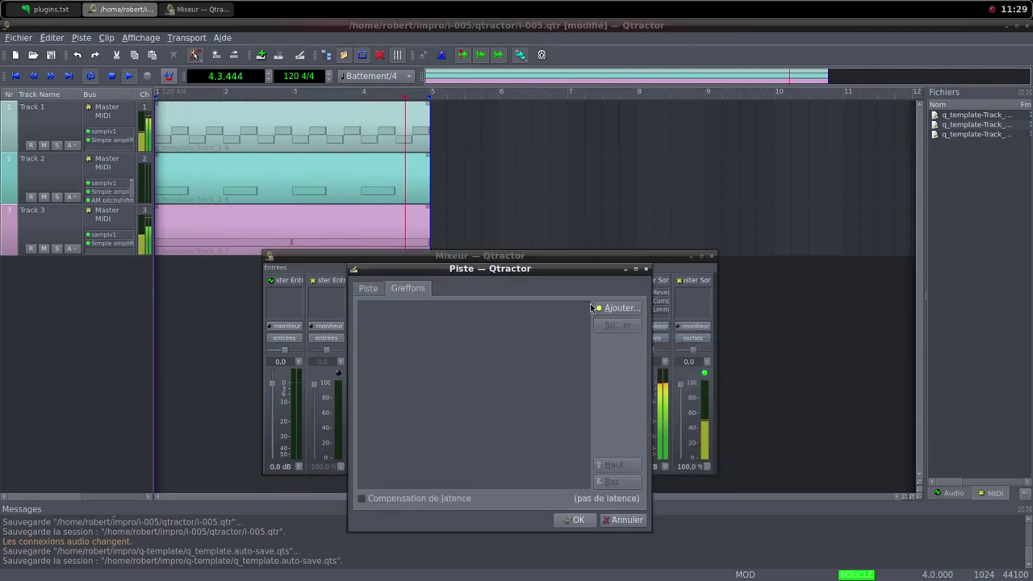
{"action": "double_click", "coordinate": [431, 354]}
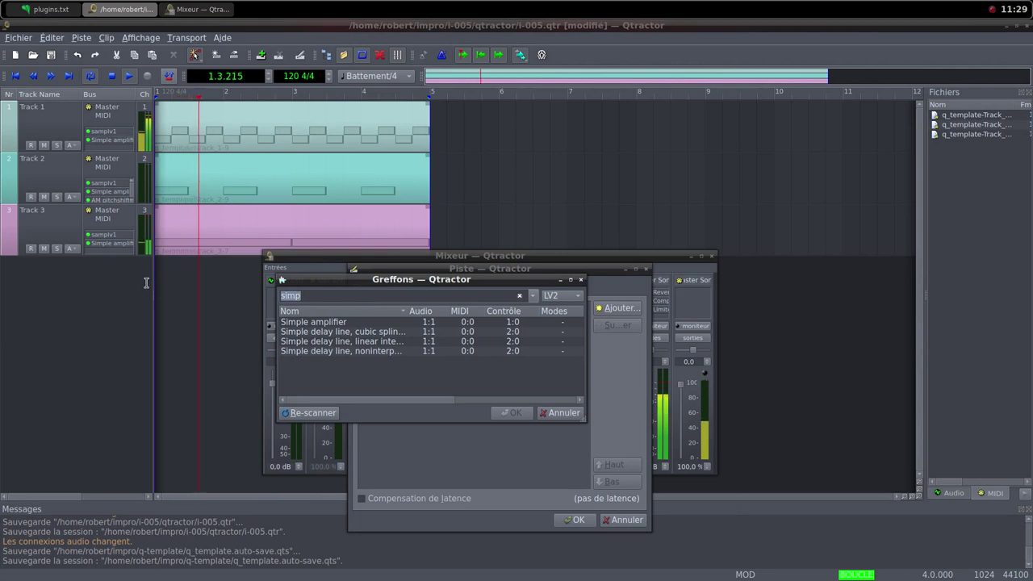
{"action": "type", "text": "sam"}
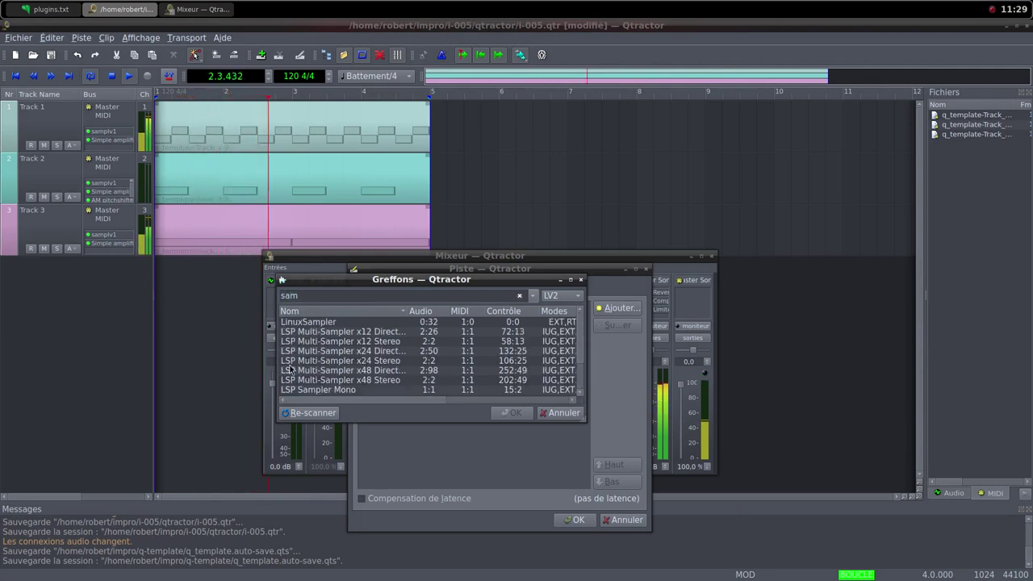
{"action": "scroll", "coordinate": [291, 369], "scroll_direction": "down", "scroll_amount": 2}
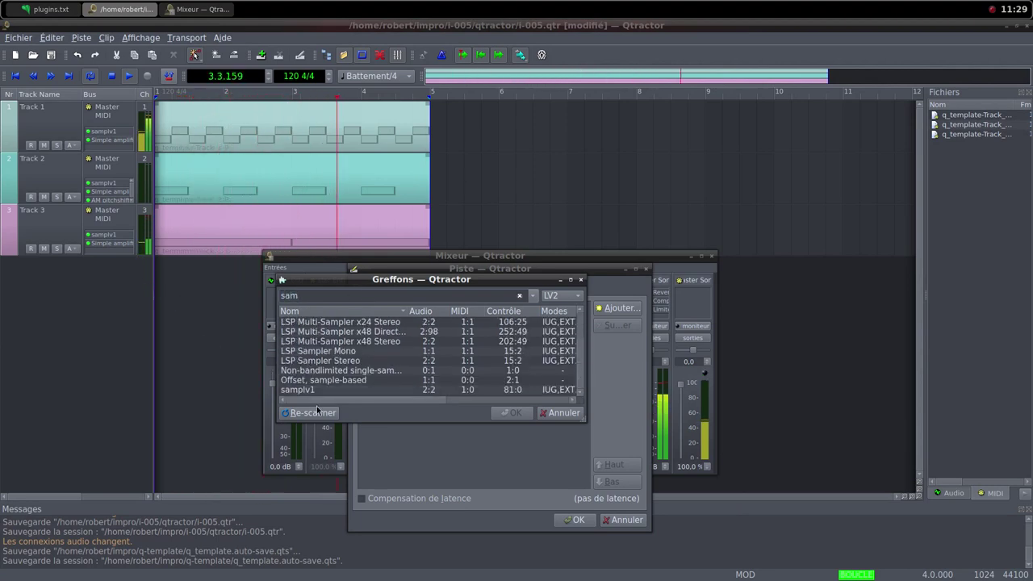
{"action": "left_click", "coordinate": [319, 390]}
{"action": "double_click", "coordinate": [319, 390]}
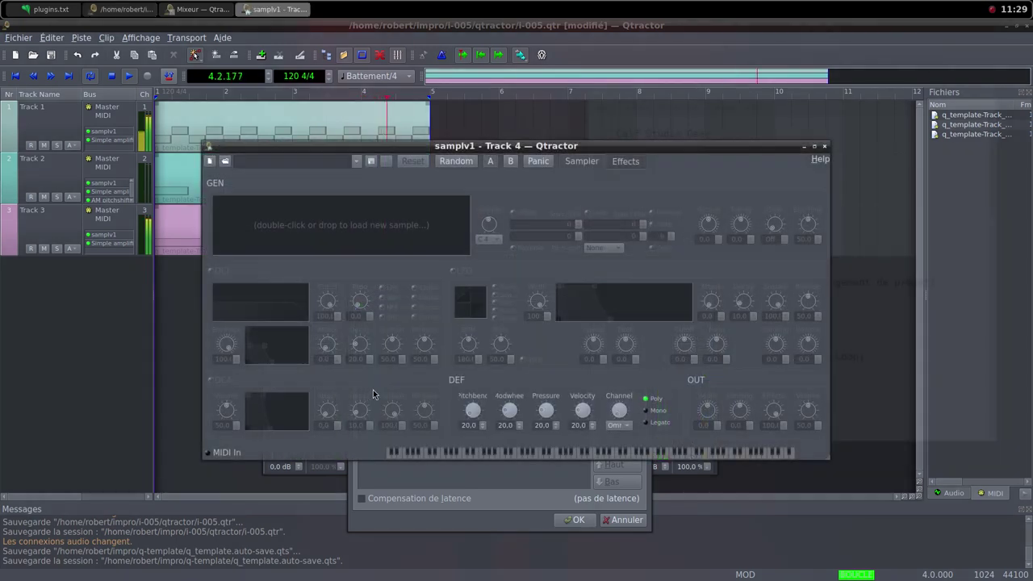
Load the trash-compactor-compression WAV from the i-005 samples folder into Track 4's samplv1
{"action": "double_click", "coordinate": [343, 224]}
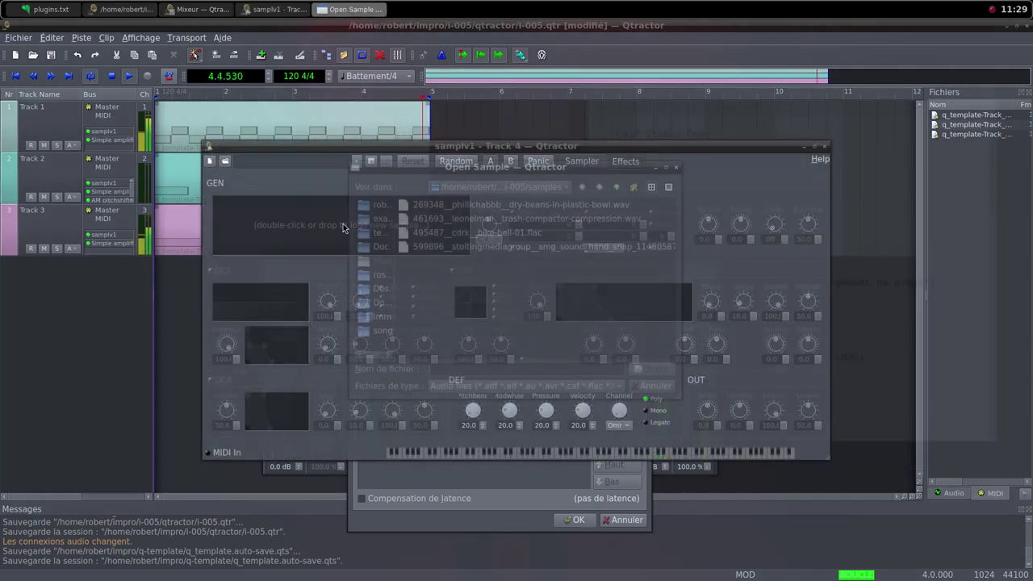
{"action": "left_click", "coordinate": [507, 219]}
{"action": "left_click", "coordinate": [654, 367]}
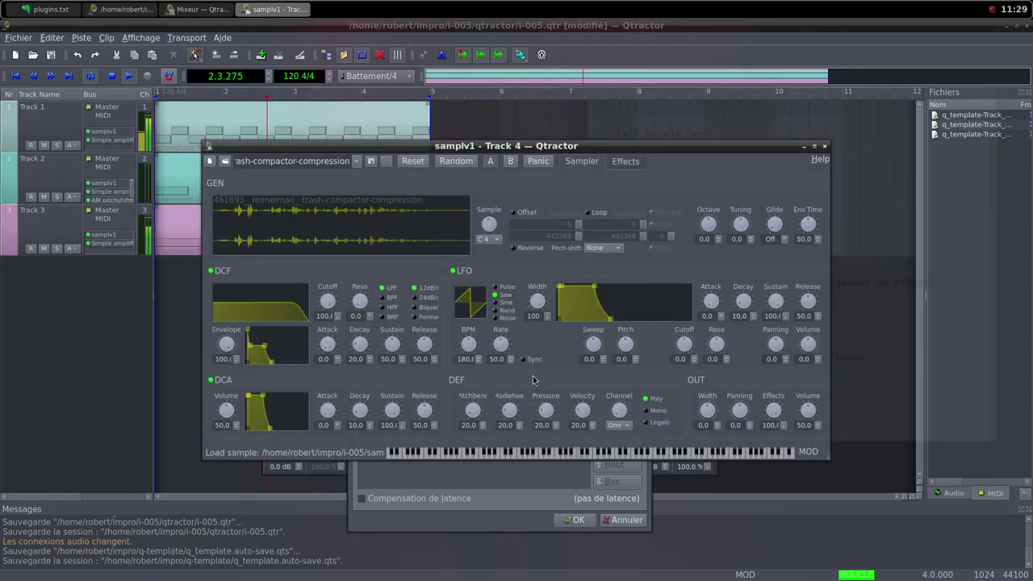
Set samplv1's DCA volume and OUT volume to 100, close the plugin, and confirm the new Track 4
{"action": "left_click", "coordinate": [231, 414]}
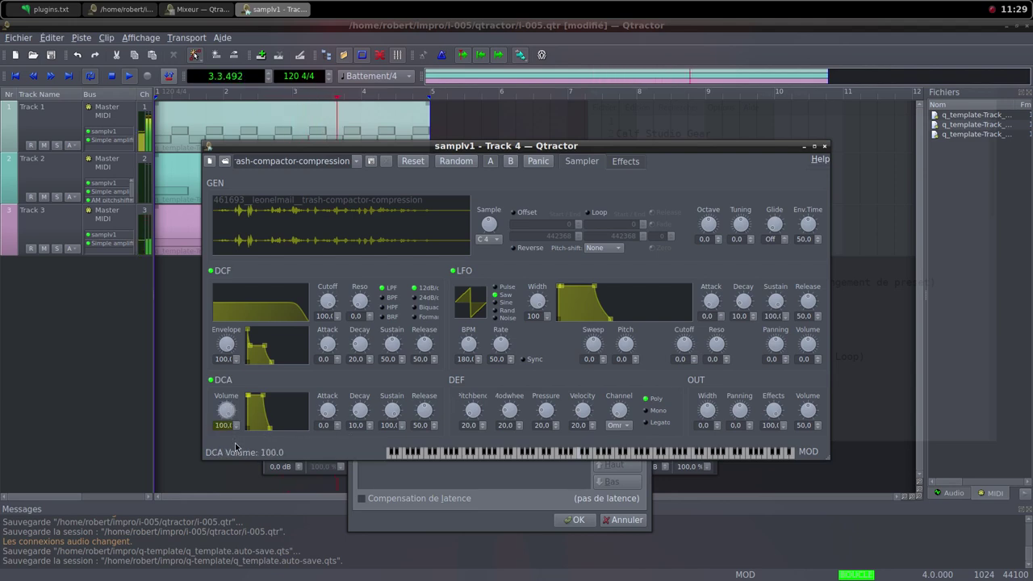
{"action": "left_click_drag", "start_coordinate": [807, 420], "coordinate": [828, 440]}
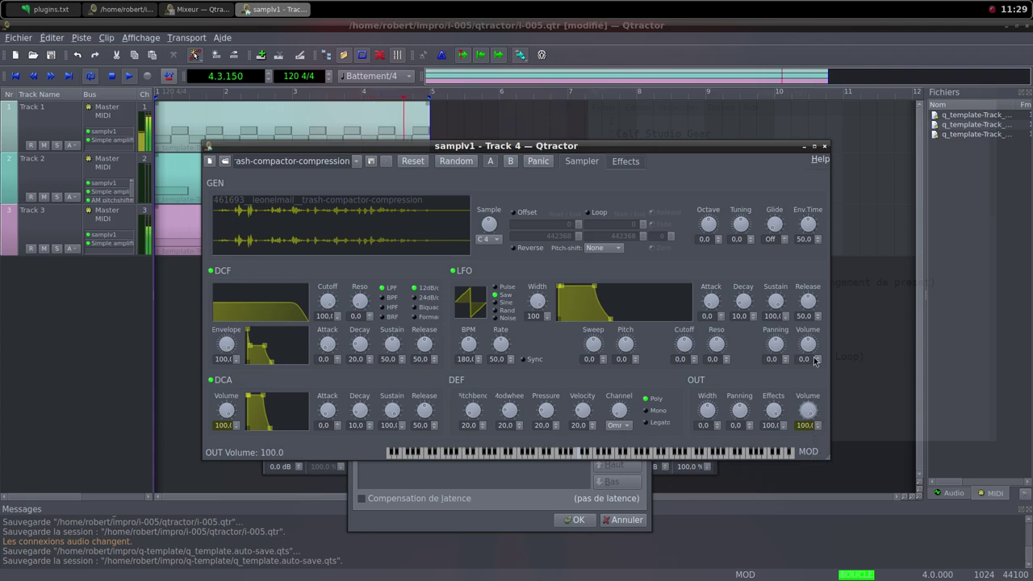
{"action": "left_click", "coordinate": [824, 148]}
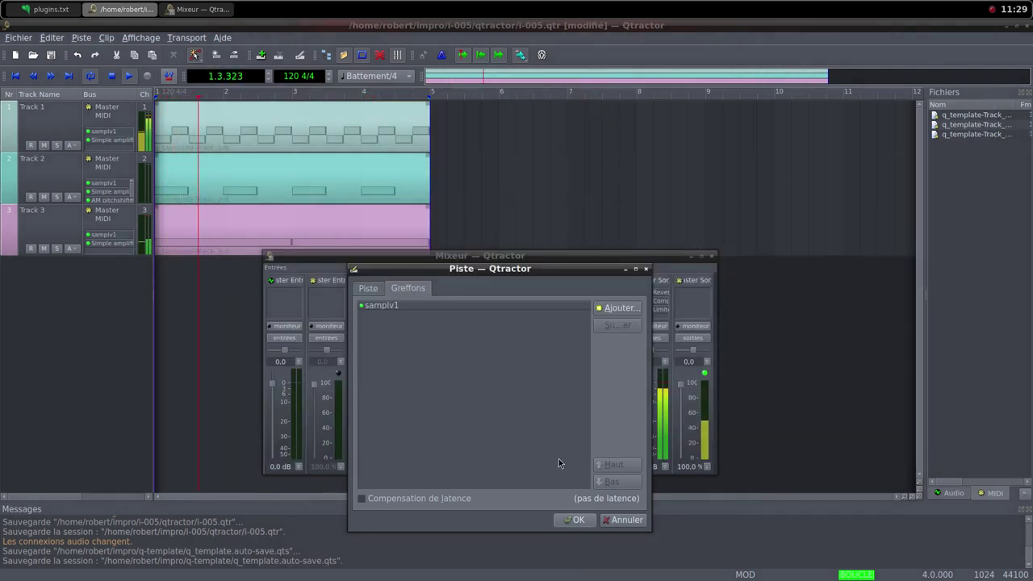
{"action": "left_click", "coordinate": [577, 520]}
Switch to Firefox to check the Trash Compactor Compression sound's duration on Freesound, and return to Qtractor
{"action": "middle_click", "coordinate": [570, 4]}
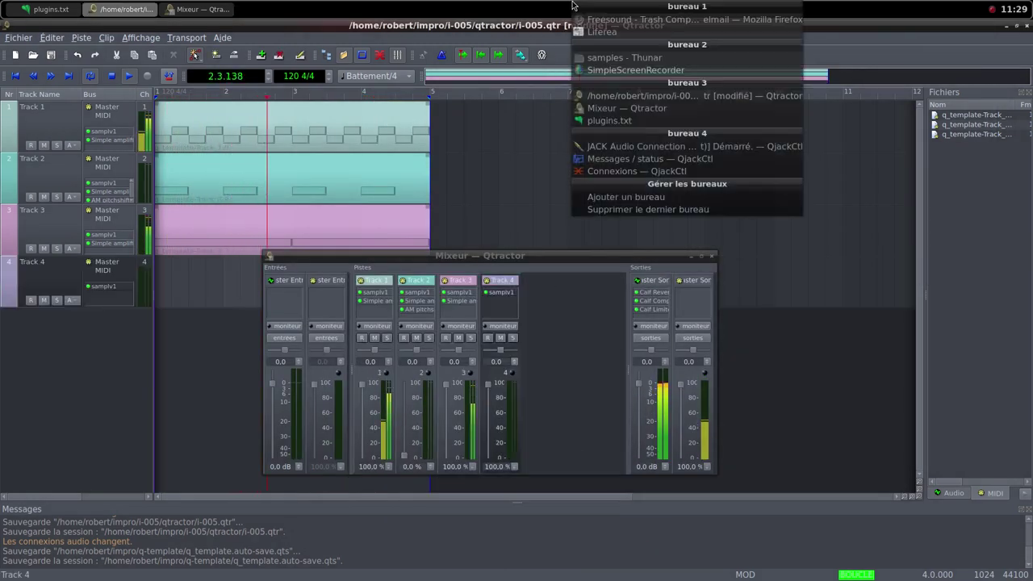
{"action": "left_click", "coordinate": [645, 21]}
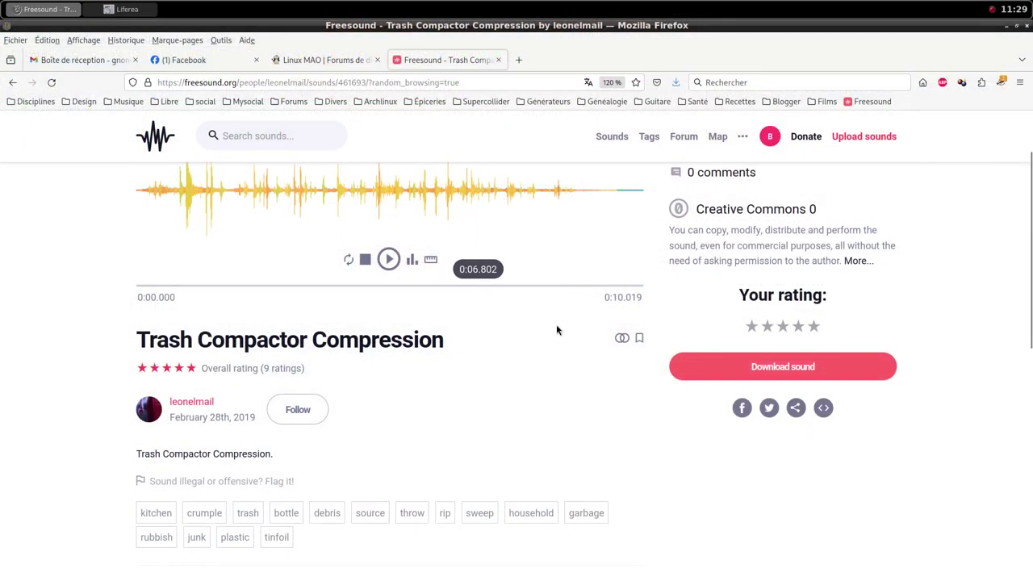
{"action": "middle_click", "coordinate": [612, 5]}
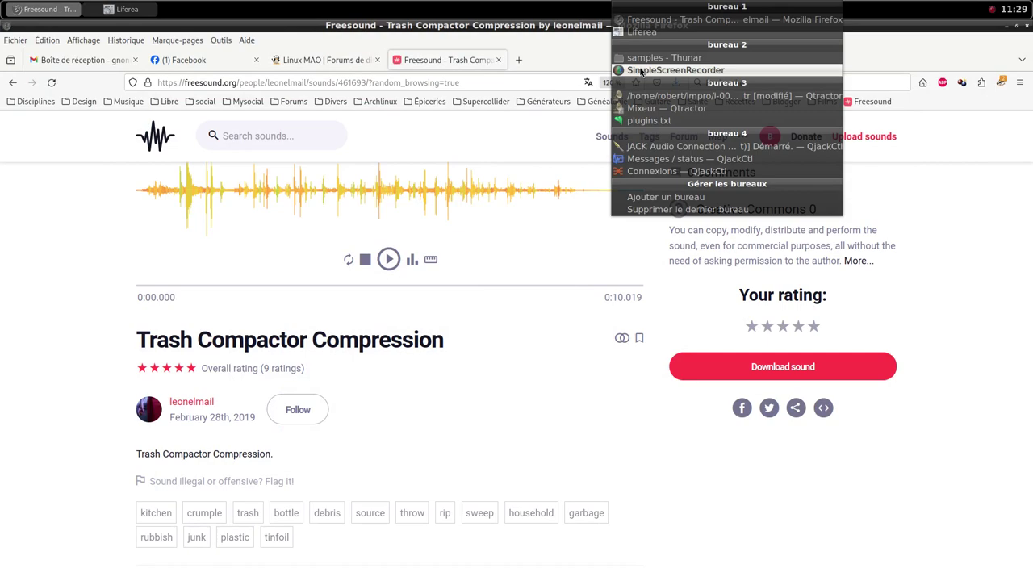
{"action": "left_click", "coordinate": [650, 99]}
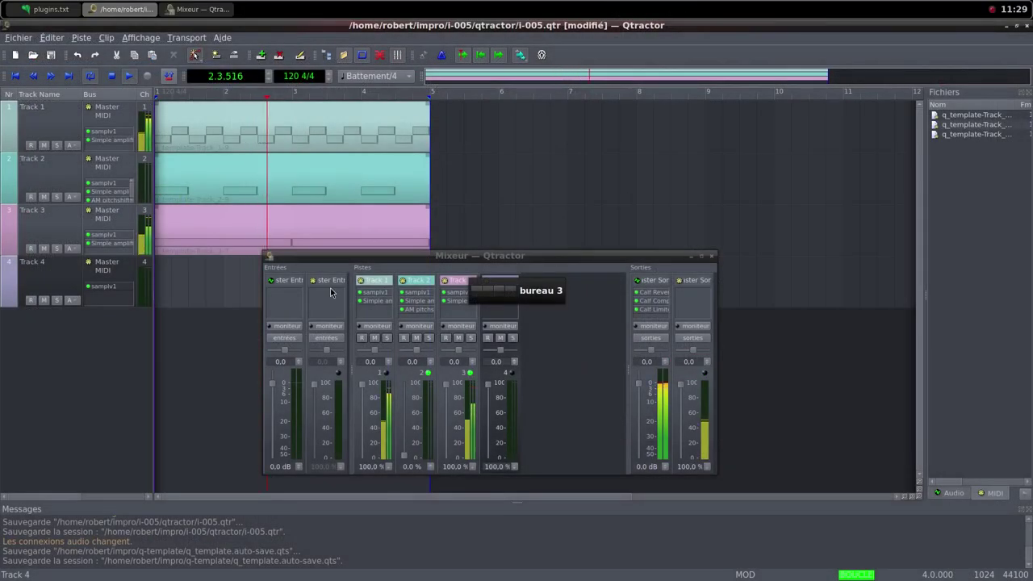
Create a MIDI clip on Track 4 and fill its four bars with two consecutive two-bar C3 notes
{"action": "right_click", "coordinate": [200, 291]}
{"action": "mouse_move", "coordinate": [246, 401]}
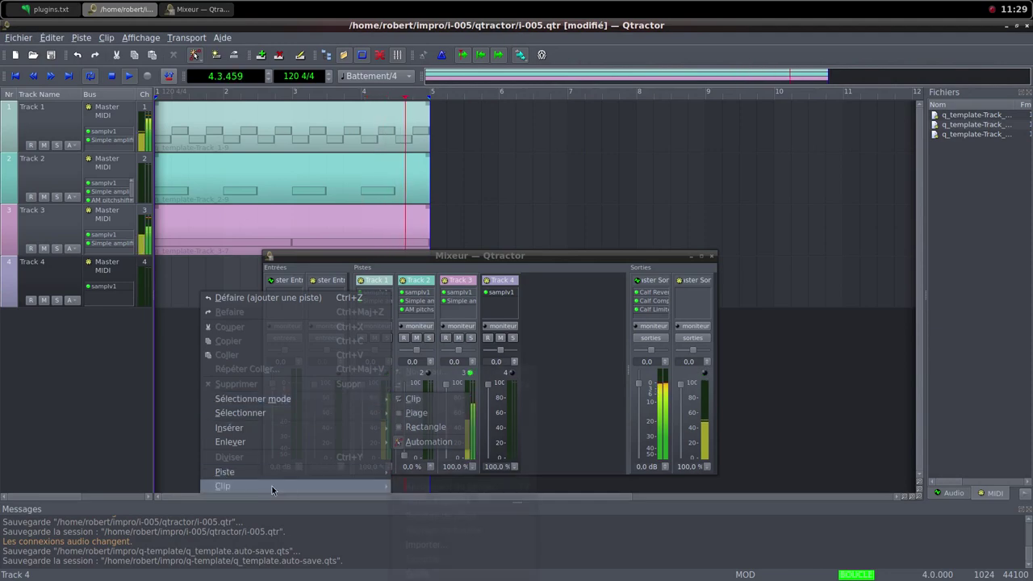
{"action": "mouse_move", "coordinate": [272, 486]}
{"action": "left_click", "coordinate": [443, 373]}
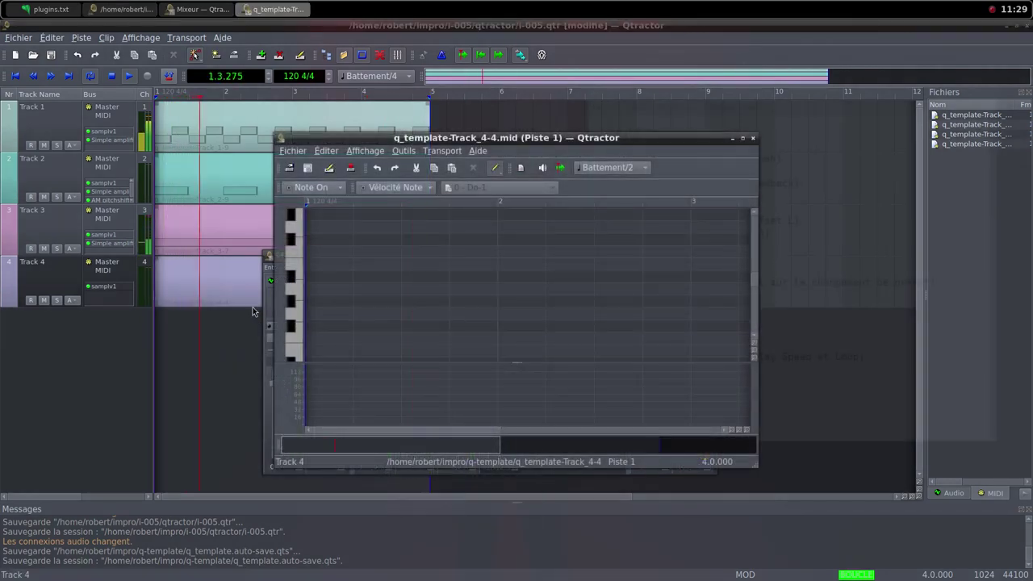
{"action": "left_click", "coordinate": [743, 138]}
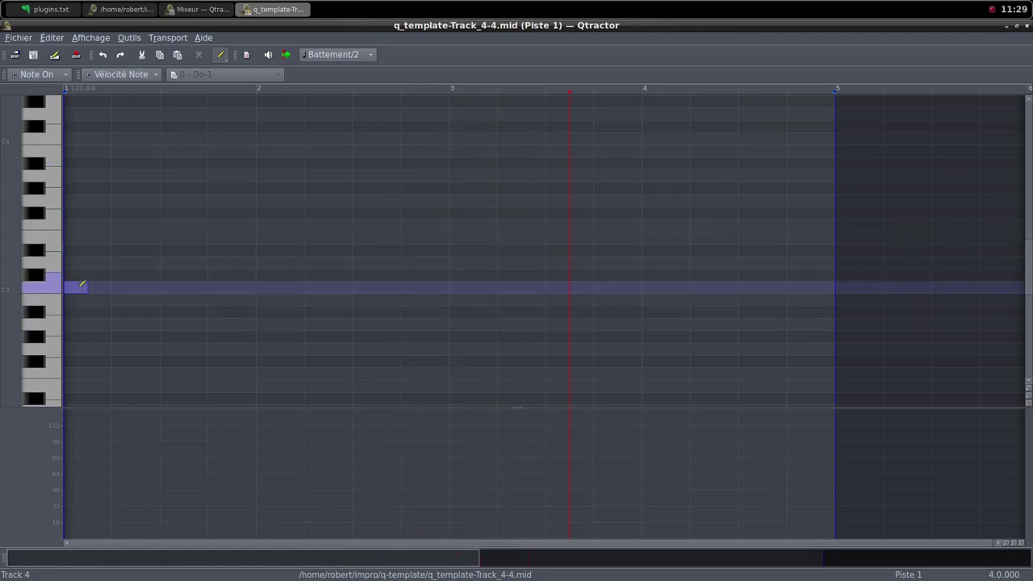
{"action": "mouse_move", "coordinate": [82, 284]}
{"action": "left_mouse_down"}
{"action": "mouse_move", "coordinate": [803, 280]}
{"action": "mouse_move", "coordinate": [835, 259]}
{"action": "left_mouse_up"}
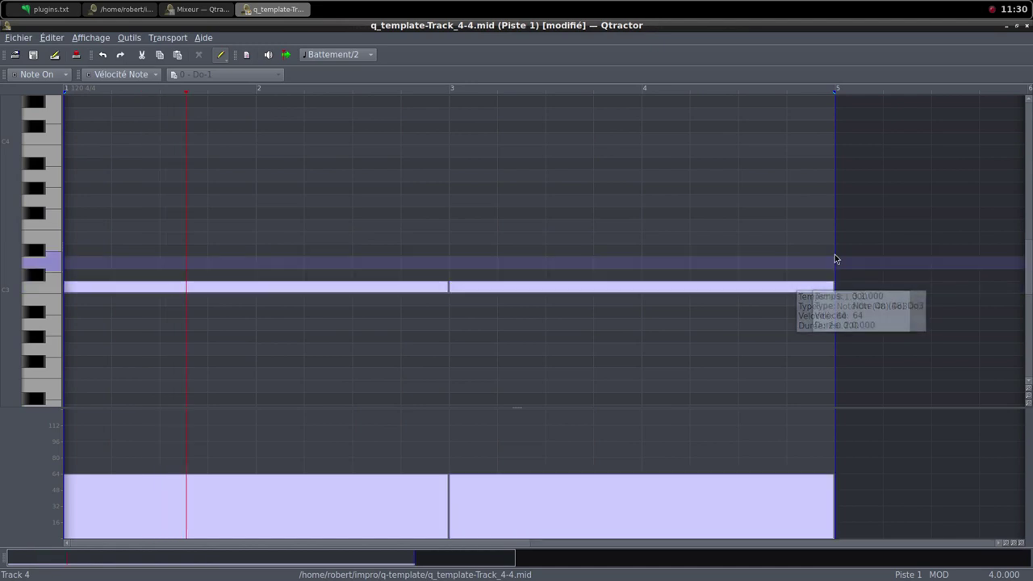
{"action": "left_click", "coordinate": [1017, 26]}
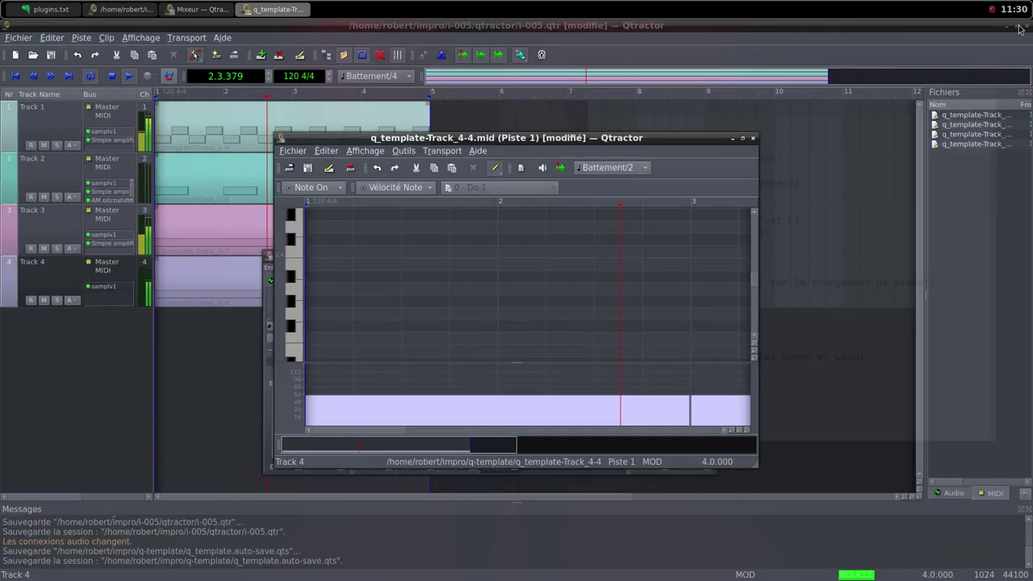
{"action": "left_click", "coordinate": [754, 139]}
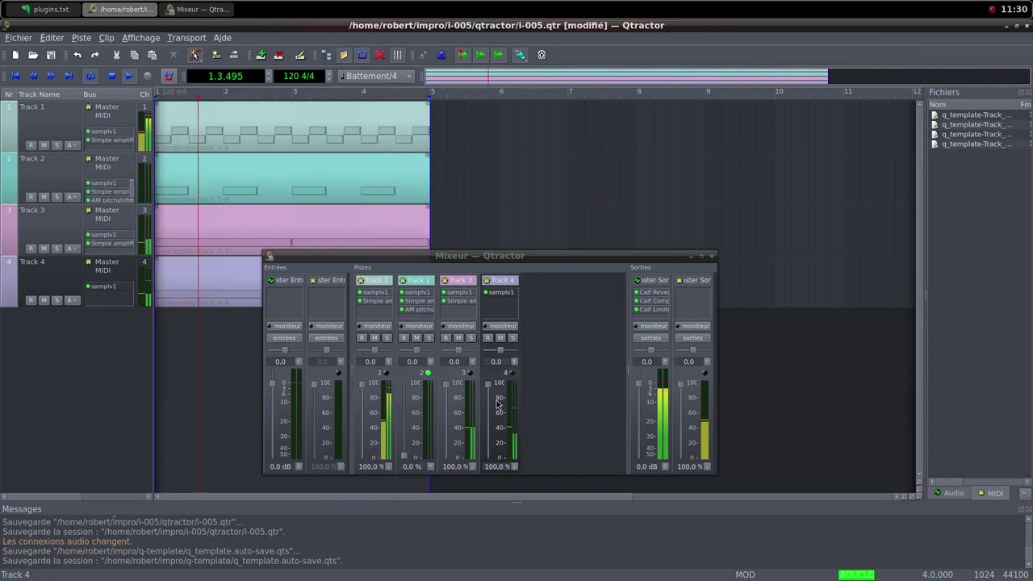
Insert the Simple amplifier plugin after samplv1 on Track 4 and set its gain to about 14.3 dB
{"action": "right_click", "coordinate": [503, 309]}
{"action": "left_click", "coordinate": [510, 314]}
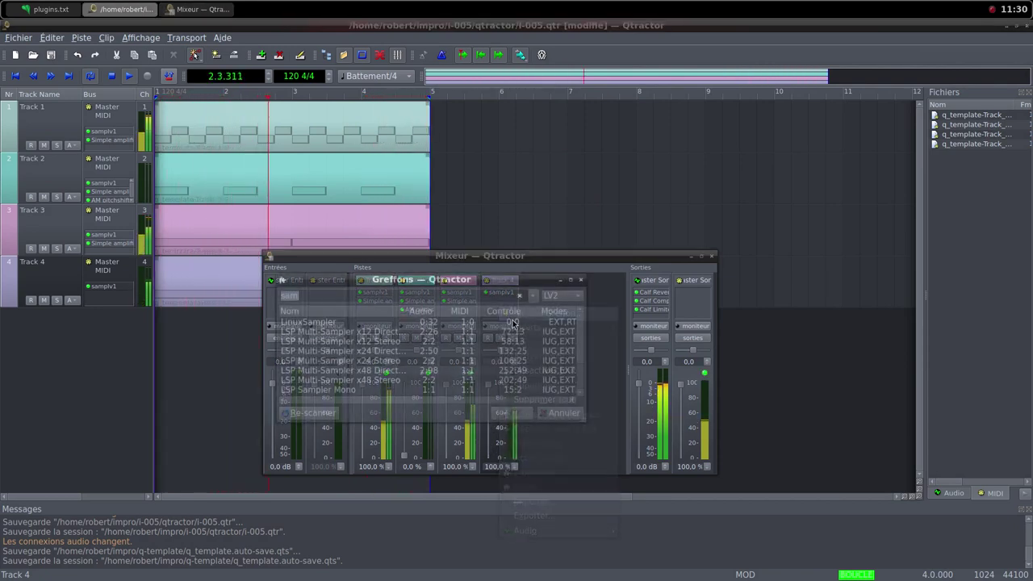
{"action": "type", "text": "sam"}
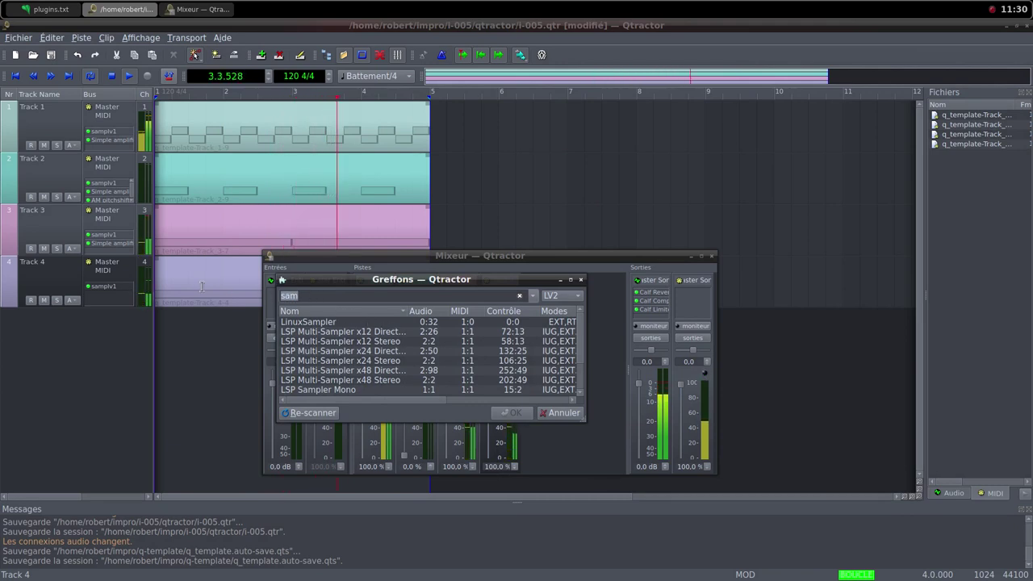
{"action": "key", "text": "BackSpace"}
{"action": "key", "text": "BackSpace"}
{"action": "type", "text": "imp"}
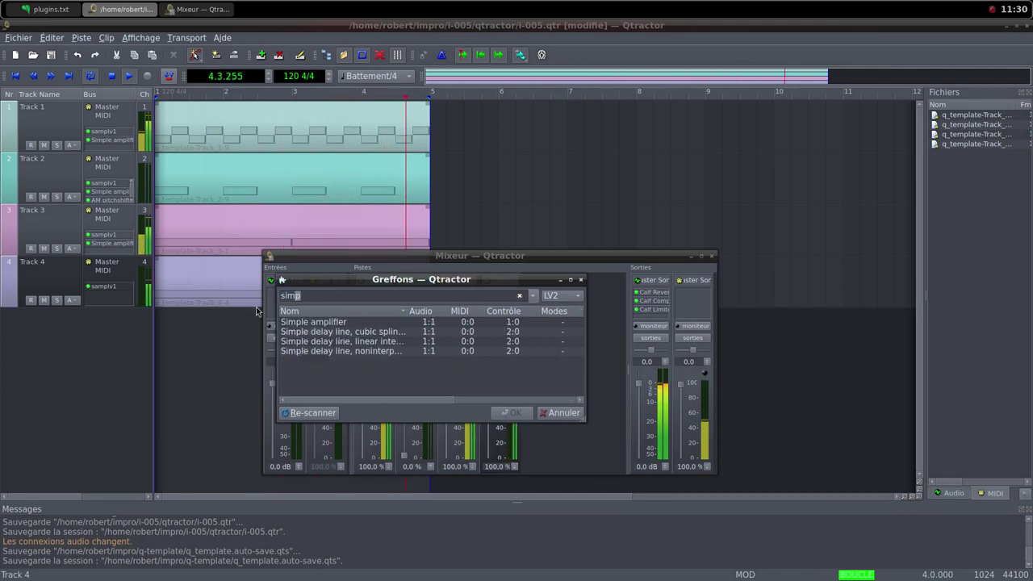
{"action": "double_click", "coordinate": [304, 321]}
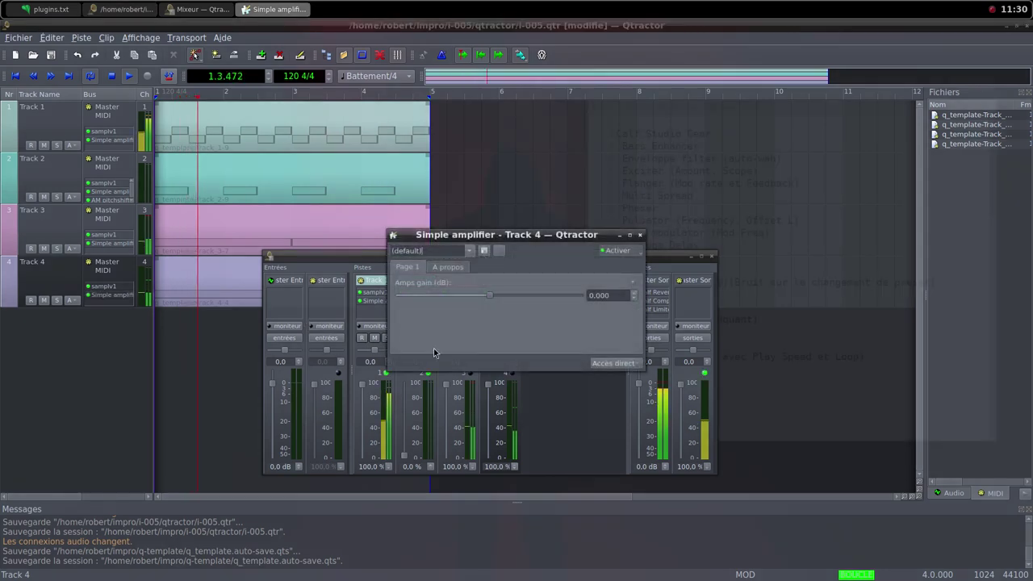
{"action": "left_click_drag", "start_coordinate": [491, 295], "coordinate": [511, 299]}
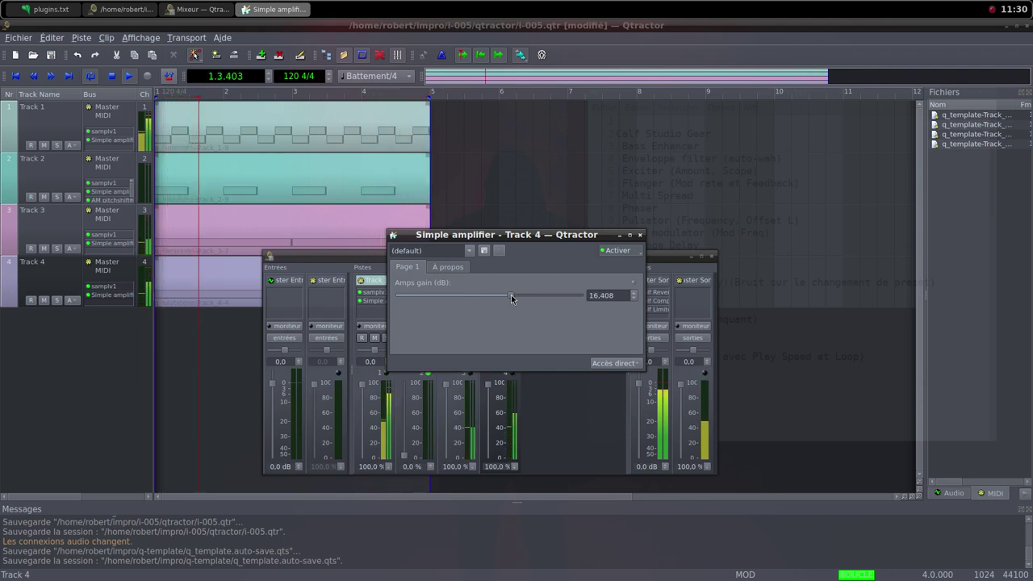
{"action": "left_click_drag", "start_coordinate": [511, 298], "coordinate": [508, 299]}
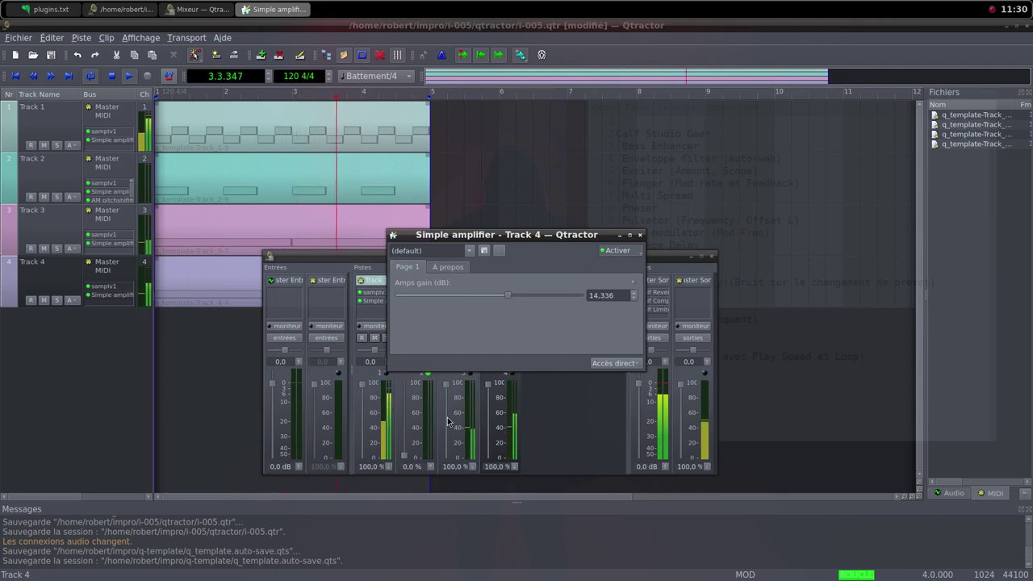
Lower Track 1's level to 0 % in the mixer
{"action": "left_click", "coordinate": [388, 395]}
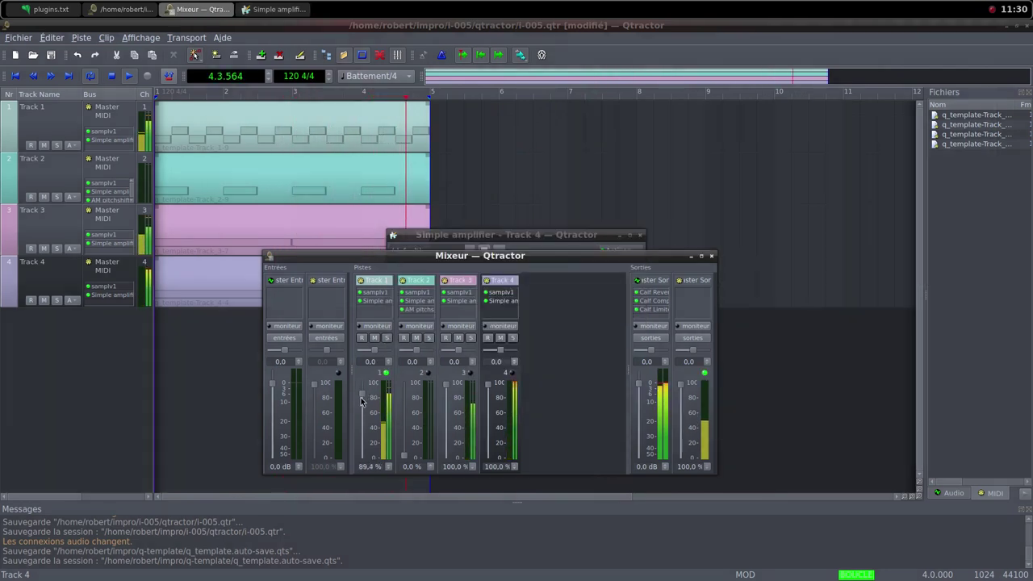
{"action": "left_click_drag", "start_coordinate": [361, 385], "coordinate": [374, 461]}
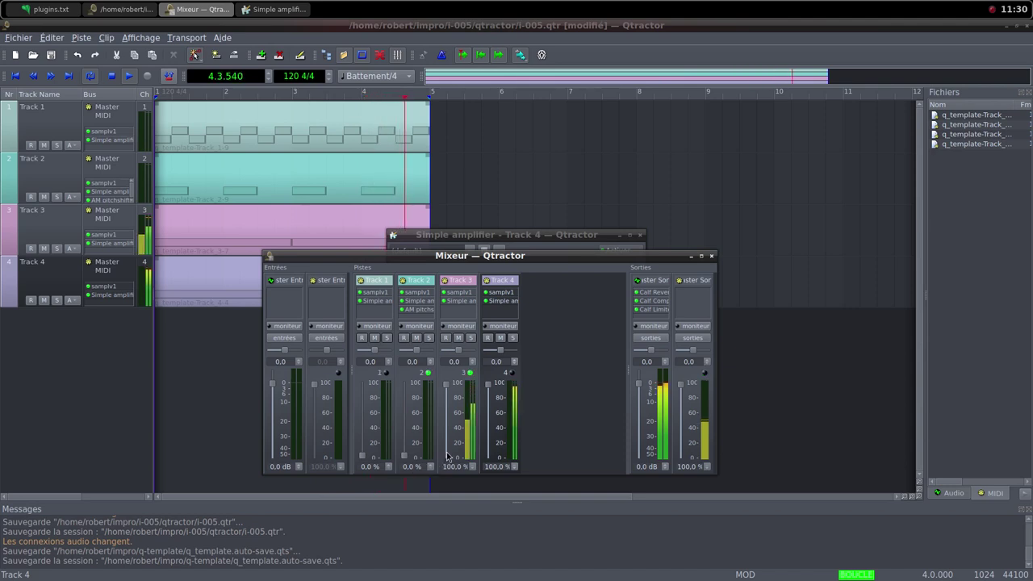
Reopen Track 4's Simple amplifier and readjust its gain to about 12.7 dB
{"action": "double_click", "coordinate": [505, 301]}
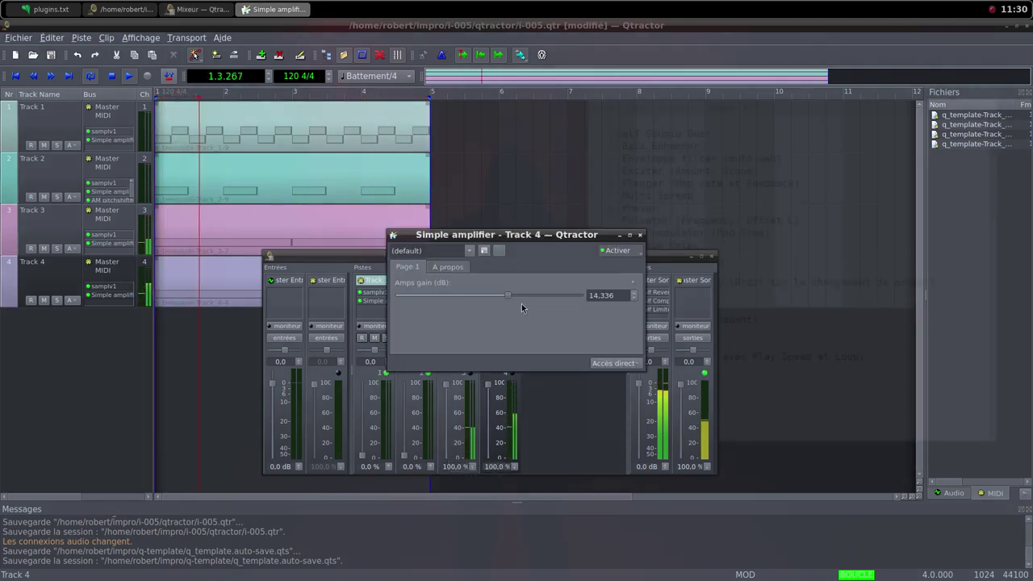
{"action": "left_click_drag", "start_coordinate": [508, 296], "coordinate": [503, 298]}
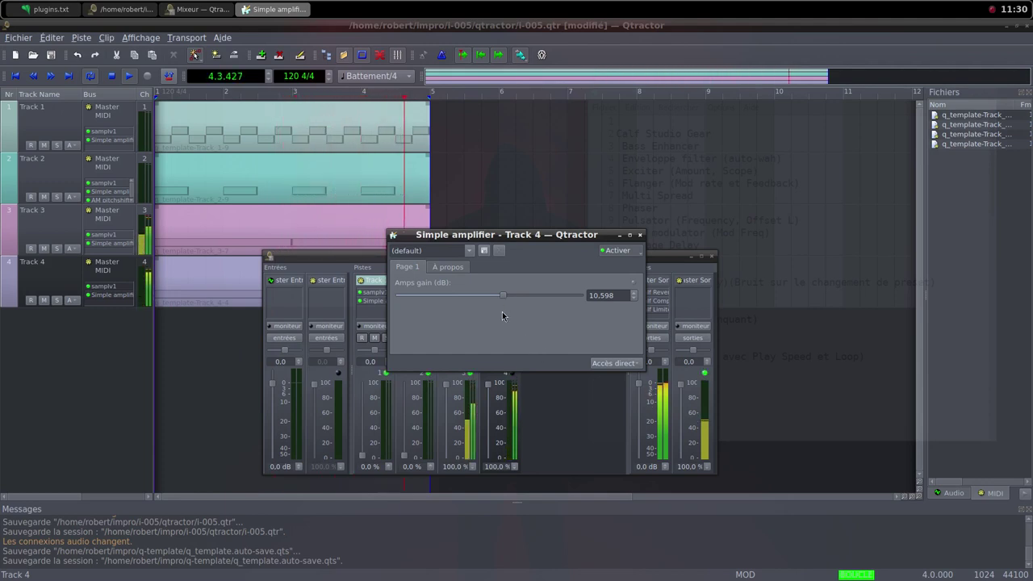
{"action": "left_click_drag", "start_coordinate": [503, 298], "coordinate": [506, 299]}
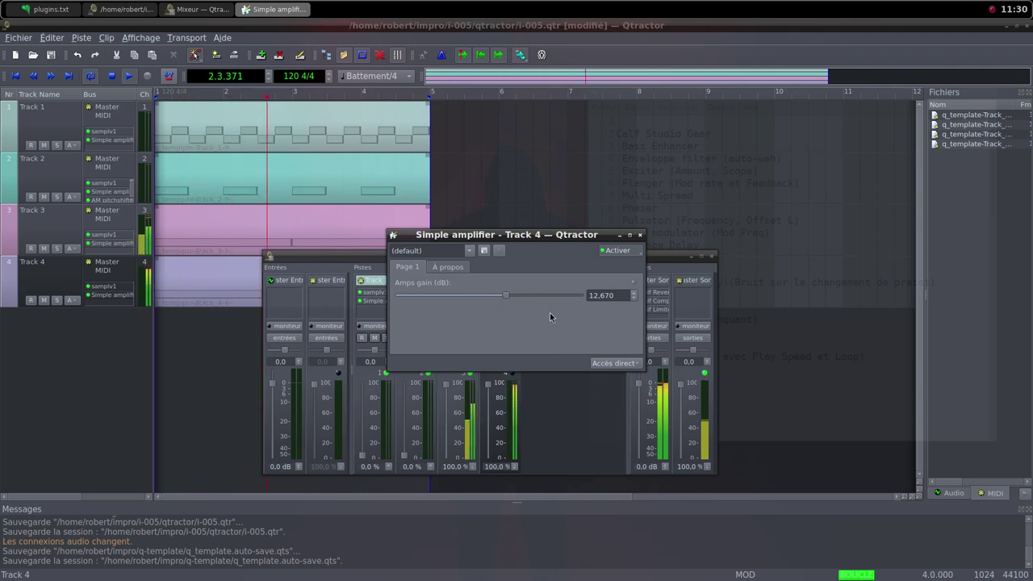
Raise Track 2's level to 100 % and lower Track 4's level to 0 % in the mixer
{"action": "left_click", "coordinate": [641, 235]}
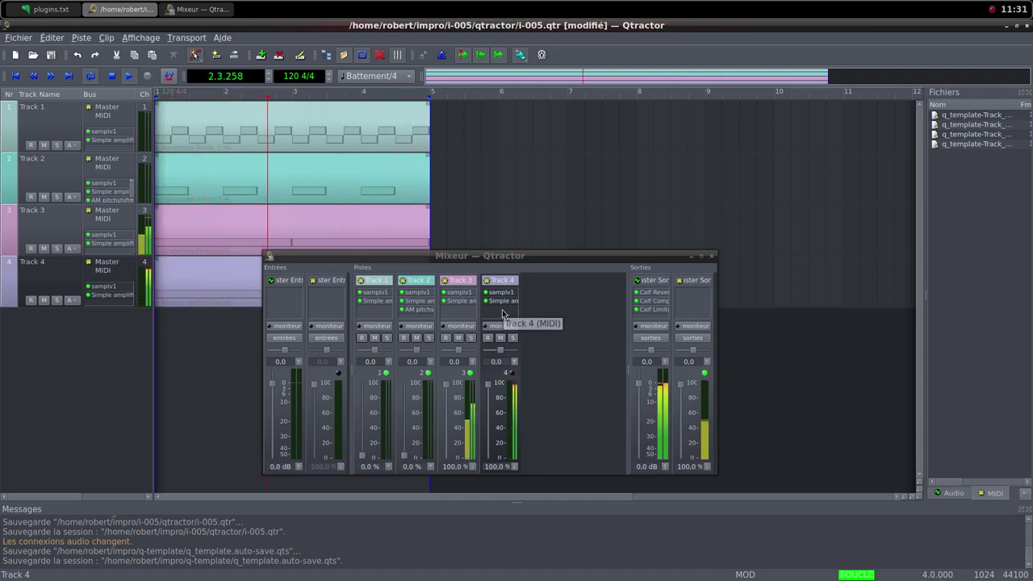
{"action": "double_click", "coordinate": [234, 285]}
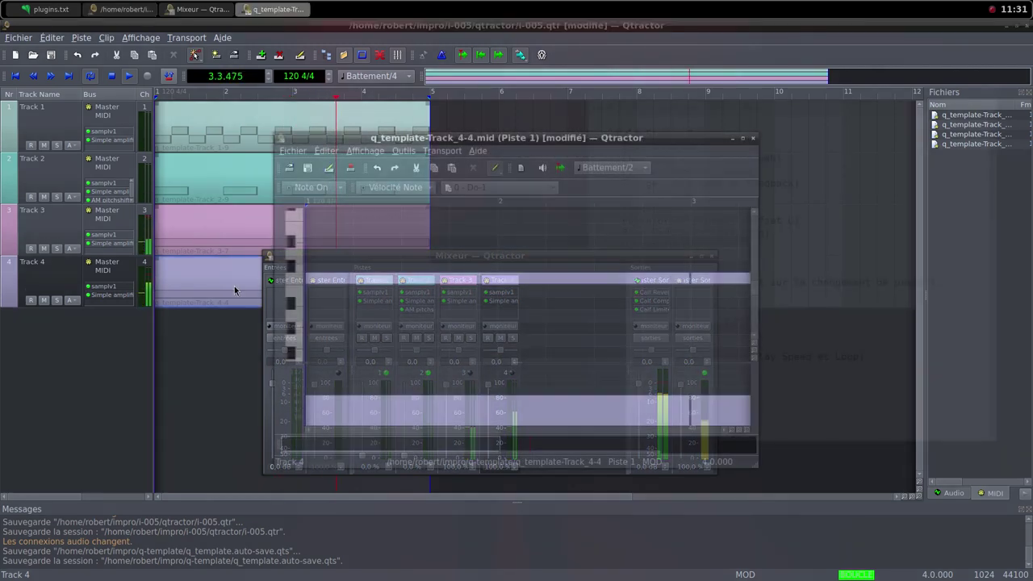
{"action": "left_click", "coordinate": [753, 138]}
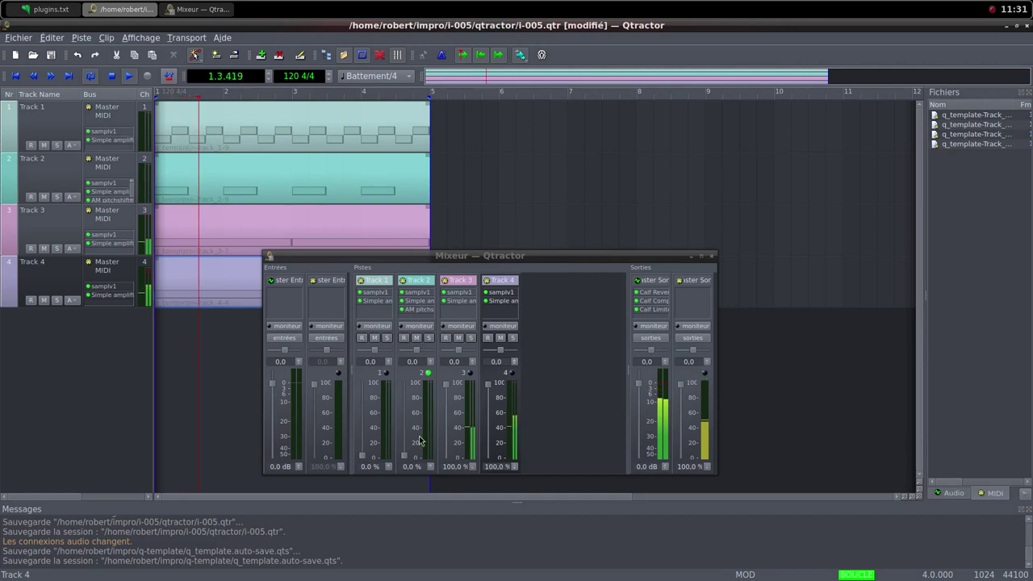
{"action": "left_click", "coordinate": [392, 457]}
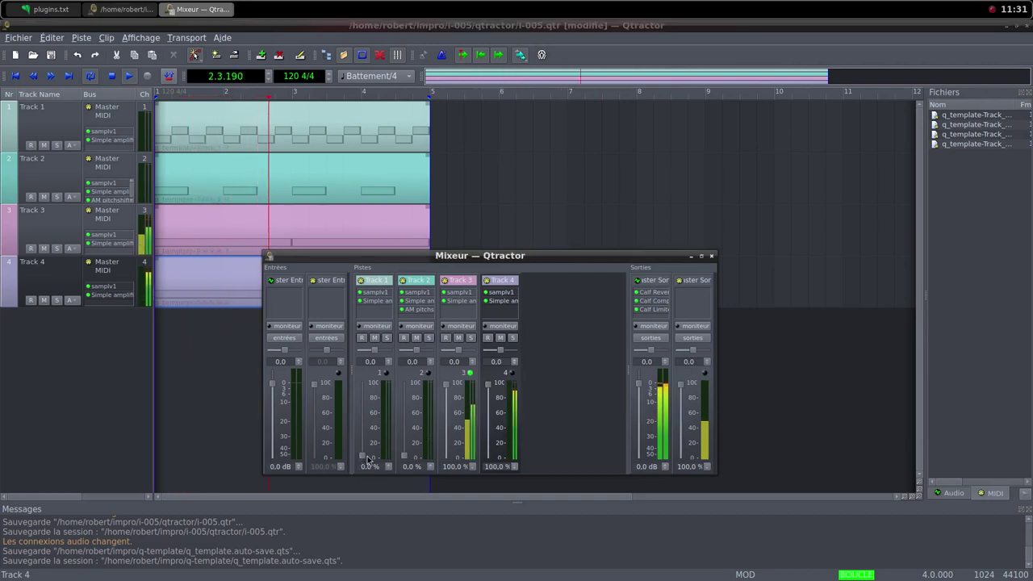
{"action": "left_click_drag", "start_coordinate": [404, 457], "coordinate": [404, 391]}
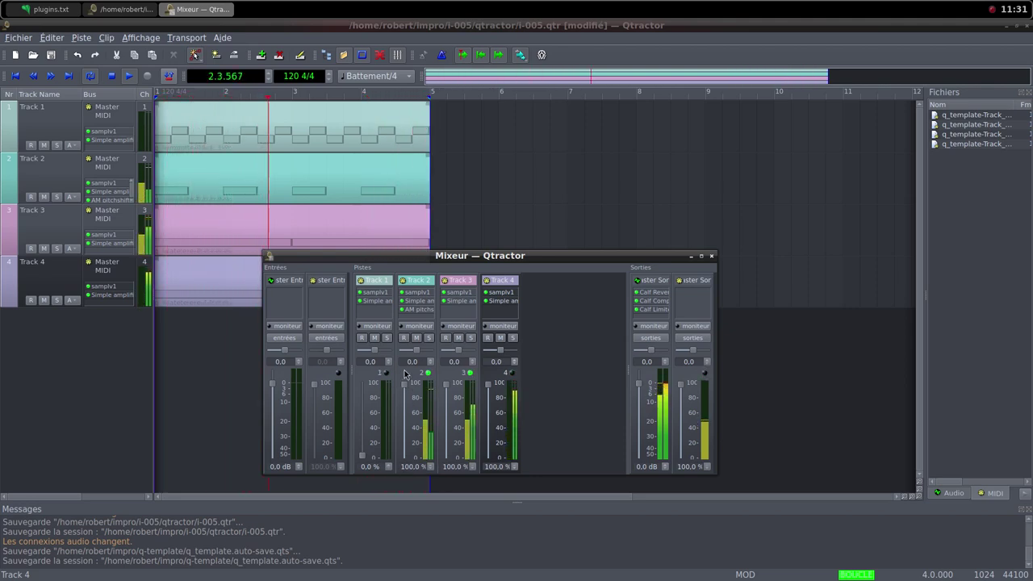
{"action": "left_click_drag", "start_coordinate": [488, 390], "coordinate": [495, 475]}
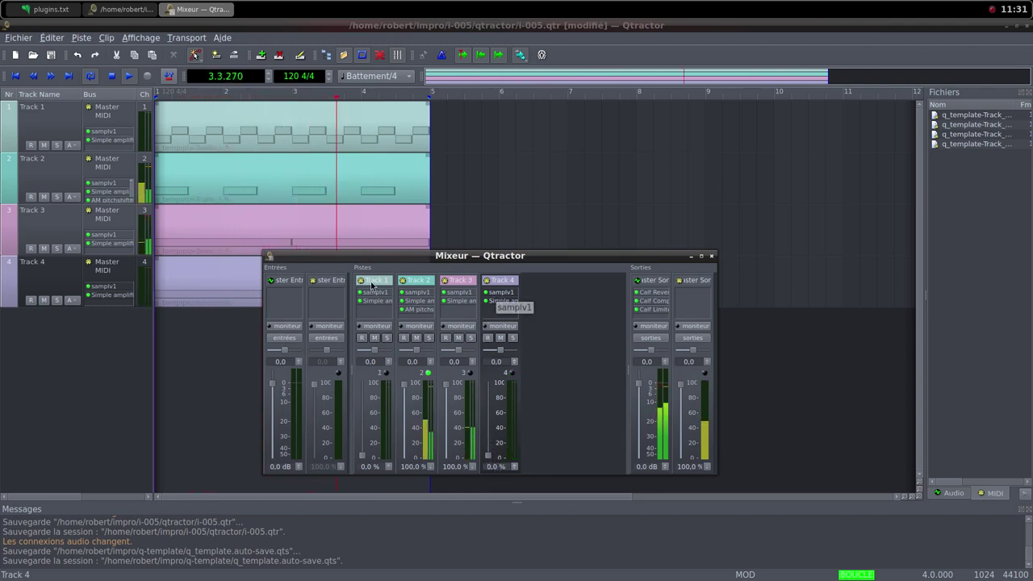
Transpose both notes in Track 4's clip up two octaves to C5, and raise Track 4's mixer level to 100 %
{"action": "double_click", "coordinate": [239, 278]}
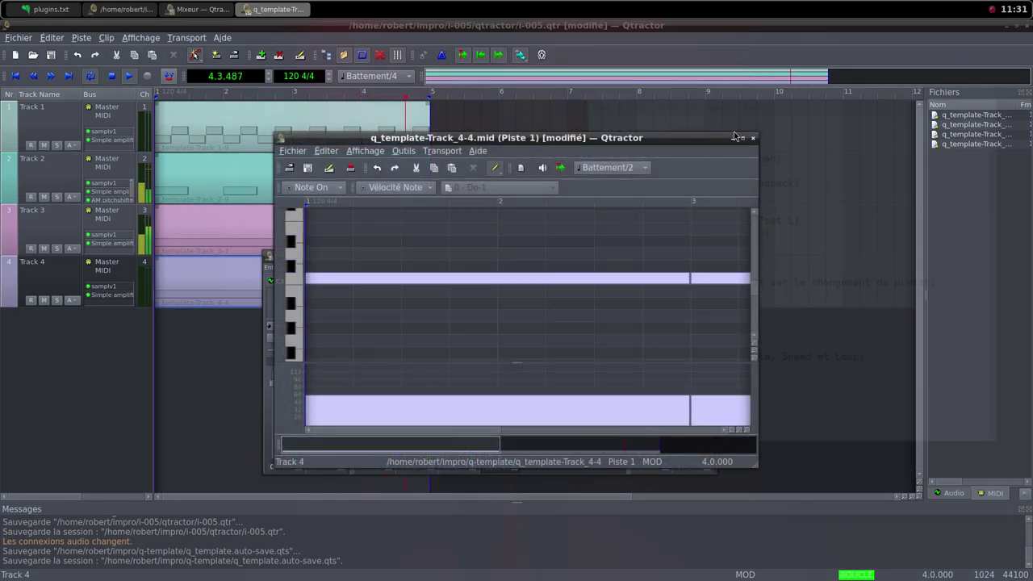
{"action": "left_click", "coordinate": [744, 139]}
{"action": "scroll", "coordinate": [420, 246], "scroll_direction": "up", "scroll_amount": 3}
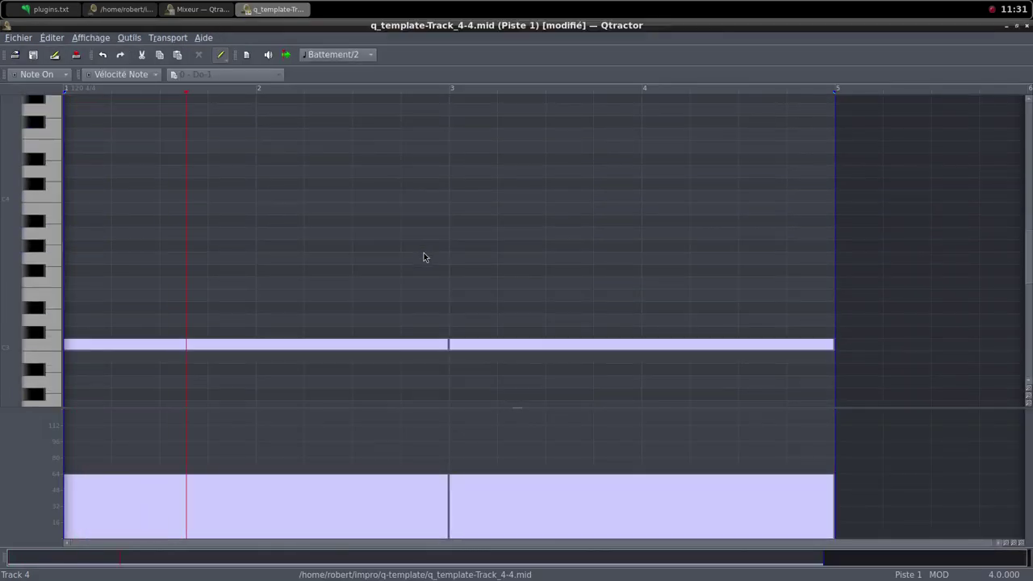
{"action": "left_click", "coordinate": [222, 55]}
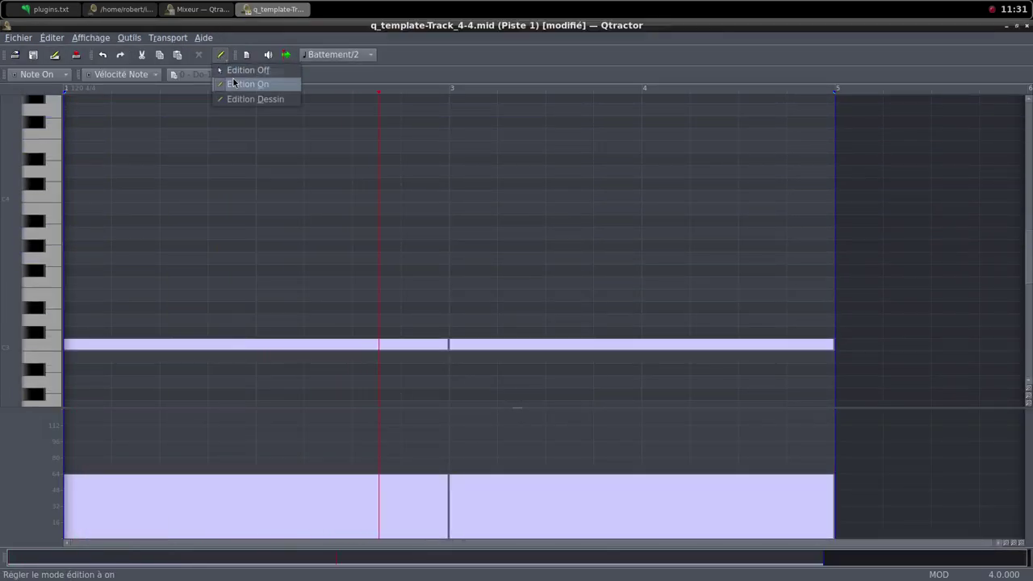
{"action": "left_click", "coordinate": [232, 72]}
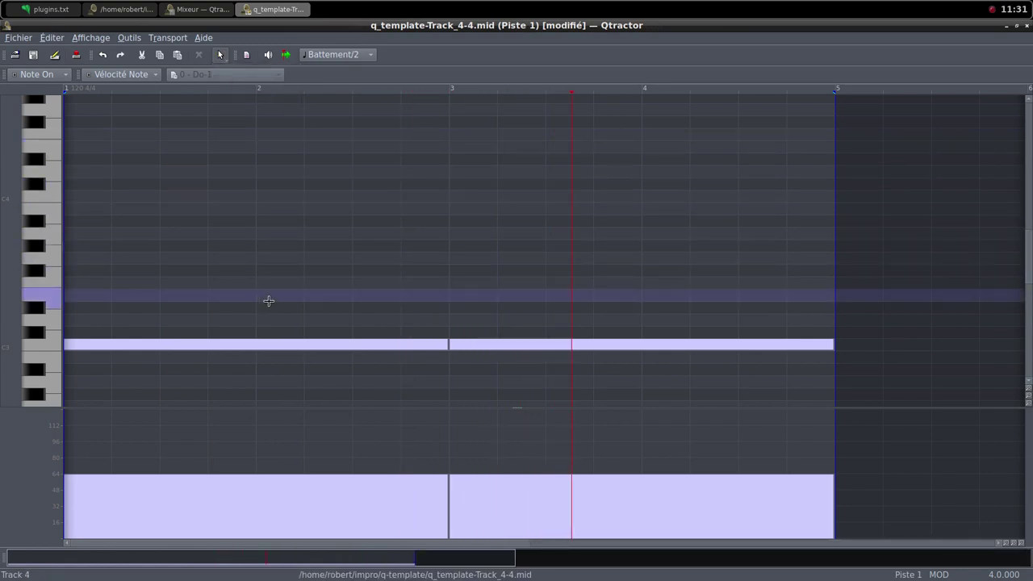
{"action": "left_click_drag", "start_coordinate": [266, 301], "coordinate": [540, 377]}
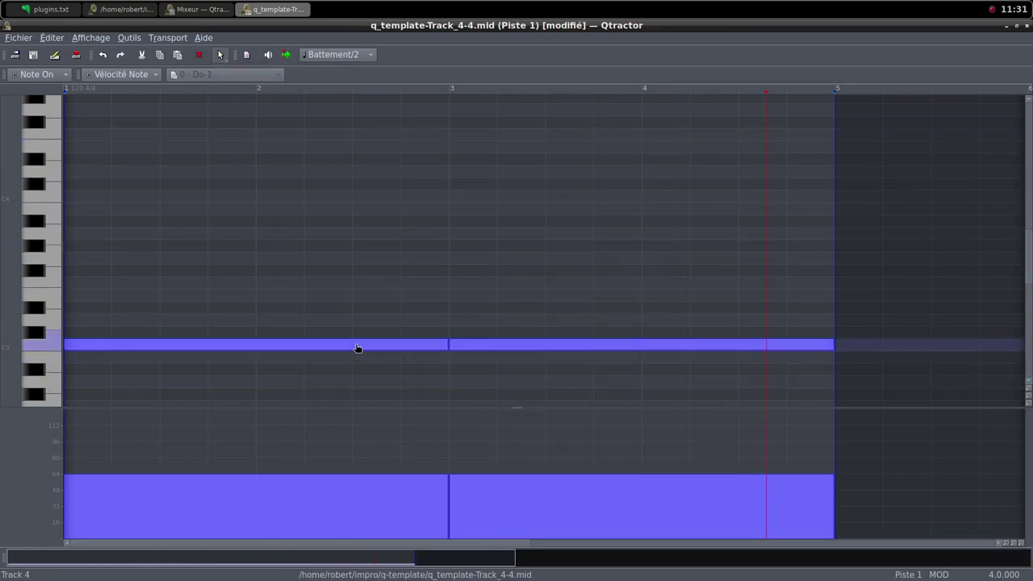
{"action": "left_click_drag", "start_coordinate": [357, 347], "coordinate": [359, 198]}
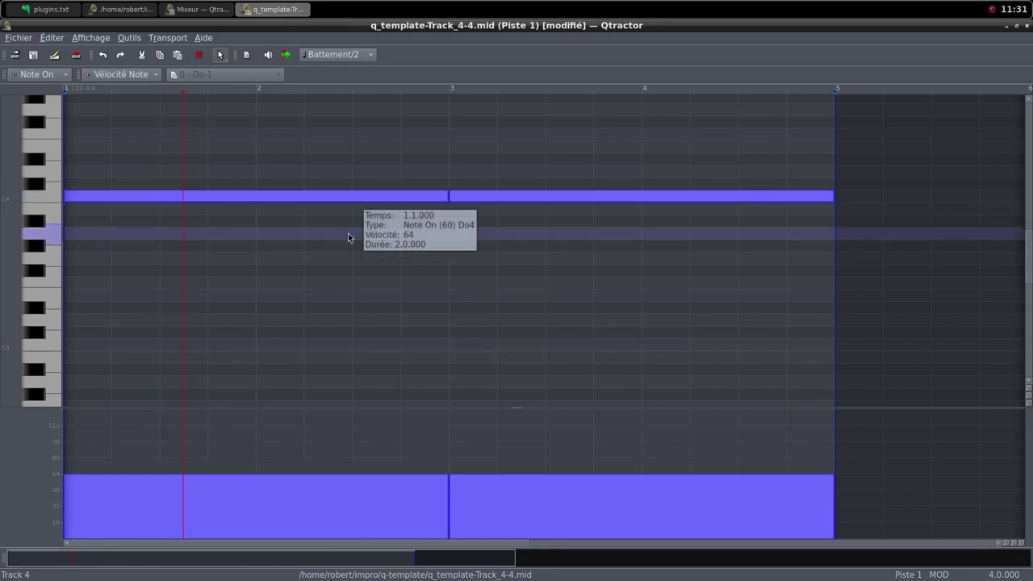
{"action": "scroll", "coordinate": [348, 237], "scroll_direction": "up", "scroll_amount": 3}
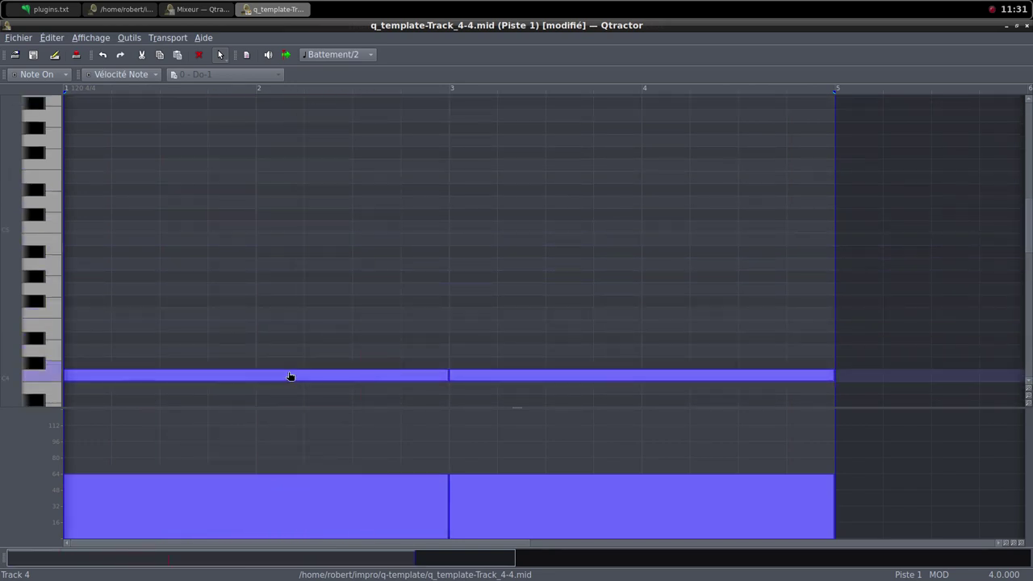
{"action": "left_click_drag", "start_coordinate": [290, 377], "coordinate": [292, 229]}
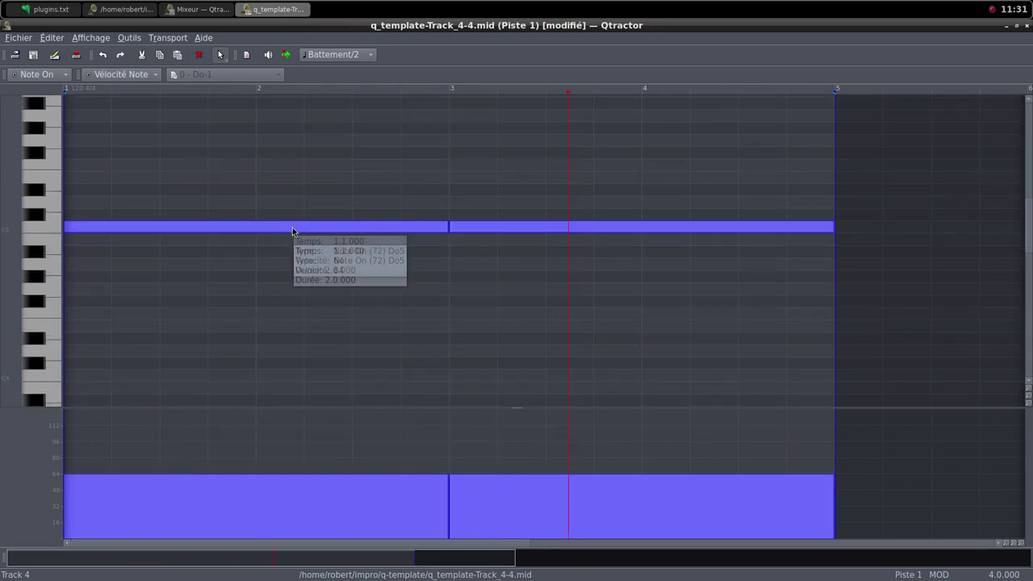
{"action": "left_click", "coordinate": [1017, 27]}
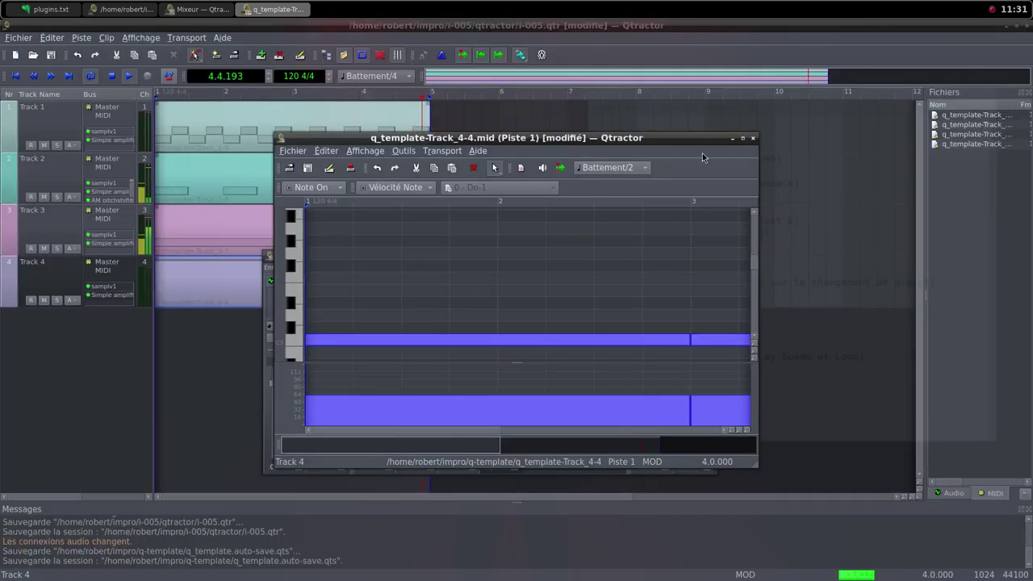
{"action": "left_click", "coordinate": [752, 139]}
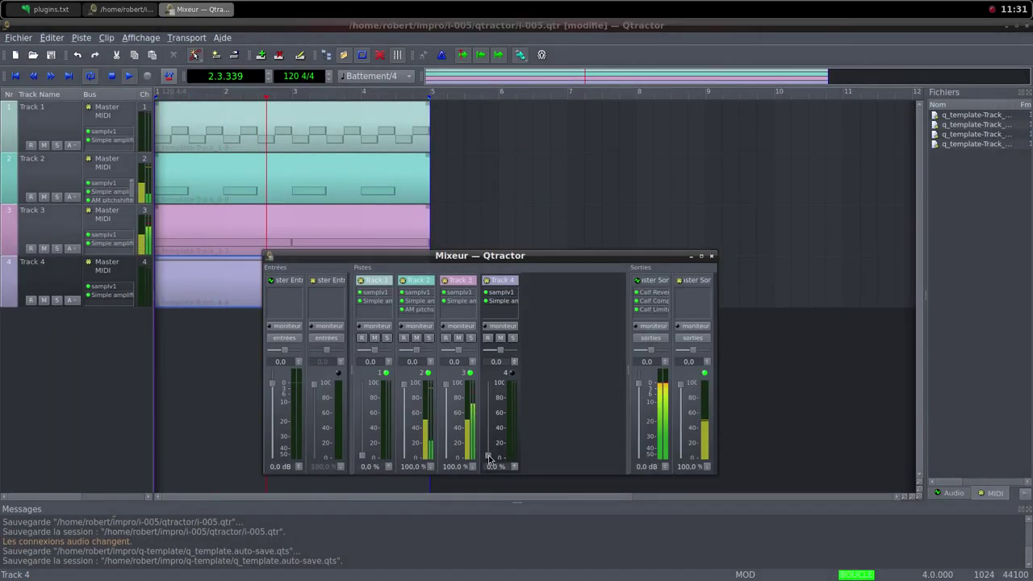
{"action": "left_click_drag", "start_coordinate": [490, 458], "coordinate": [488, 388]}
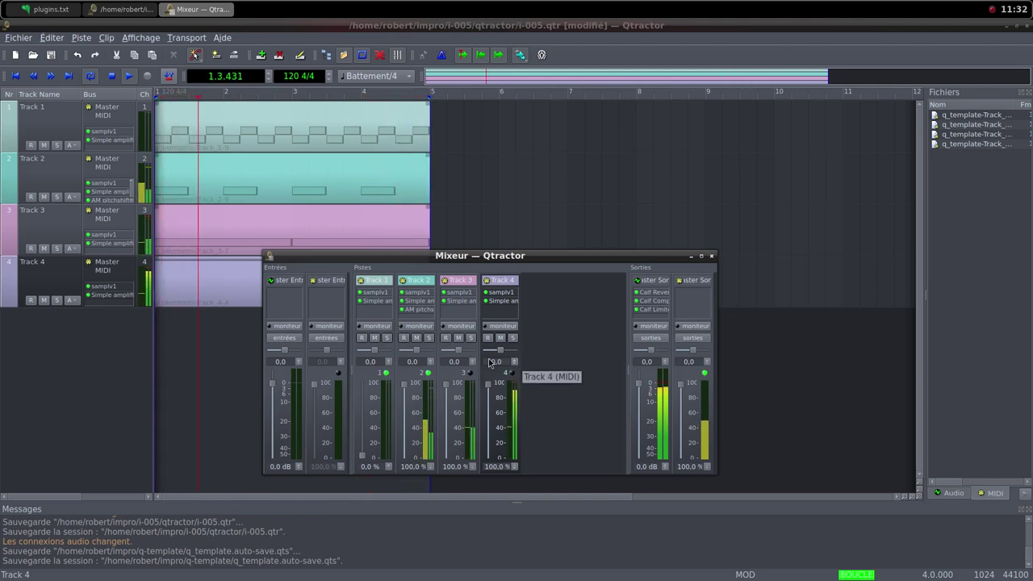
Set the pitch shift of Track 2's AM pitchshifter to about 0.282
{"action": "double_click", "coordinate": [421, 314]}
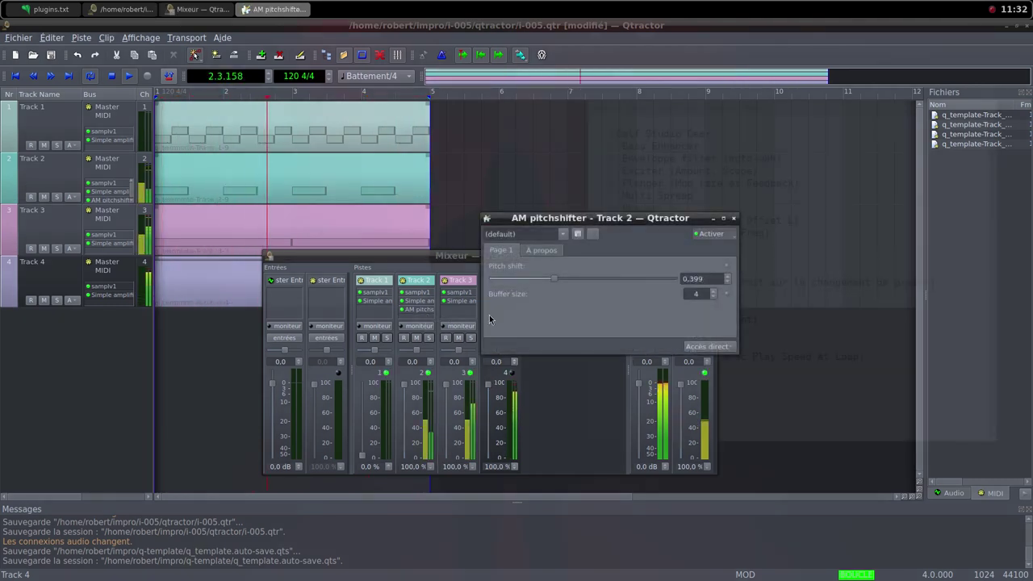
{"action": "left_click_drag", "start_coordinate": [557, 277], "coordinate": [534, 298]}
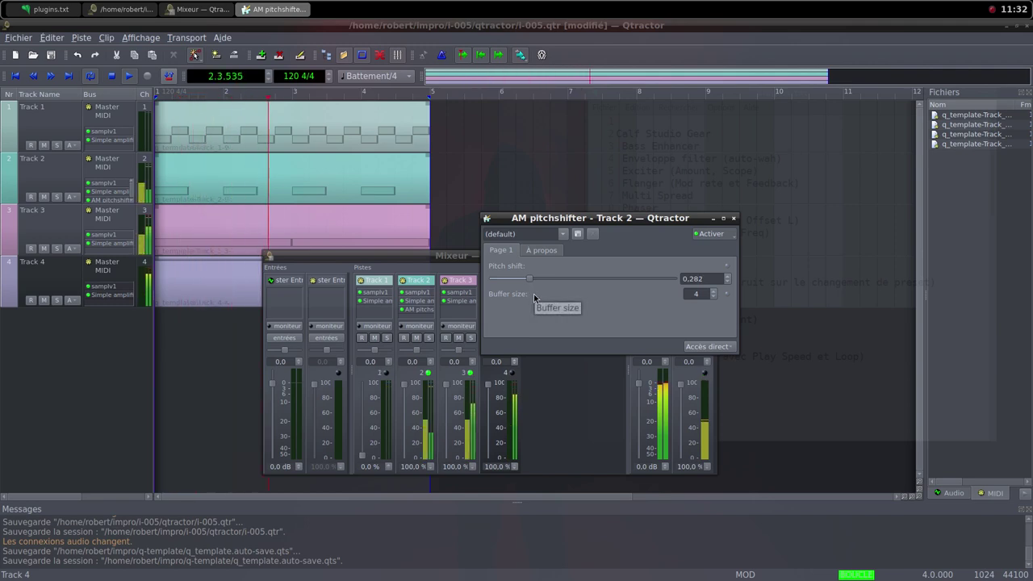
{"action": "left_click", "coordinate": [734, 219]}
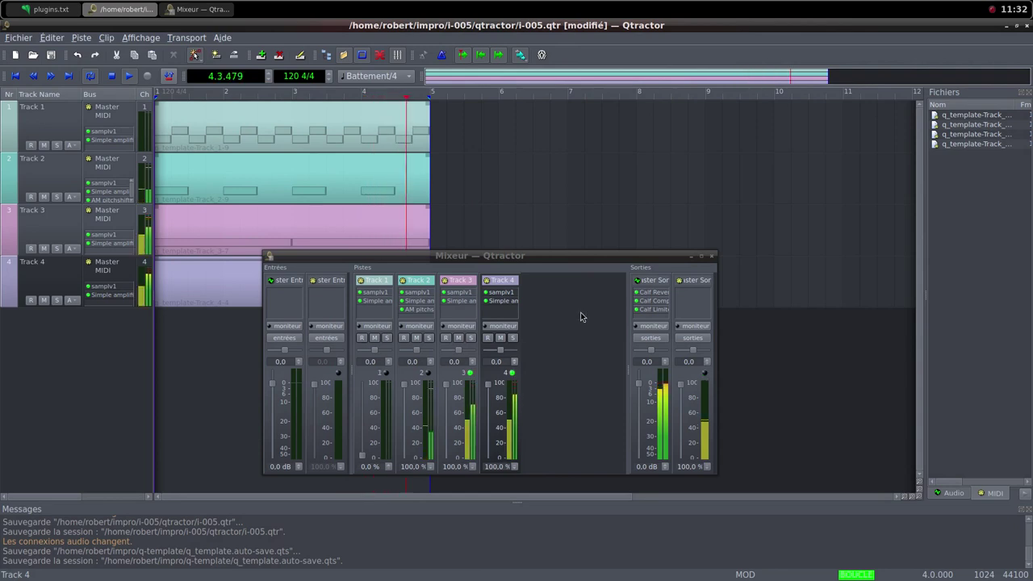
Switch to Freesound in Firefox and request another random sound
{"action": "middle_click", "coordinate": [514, 5]}
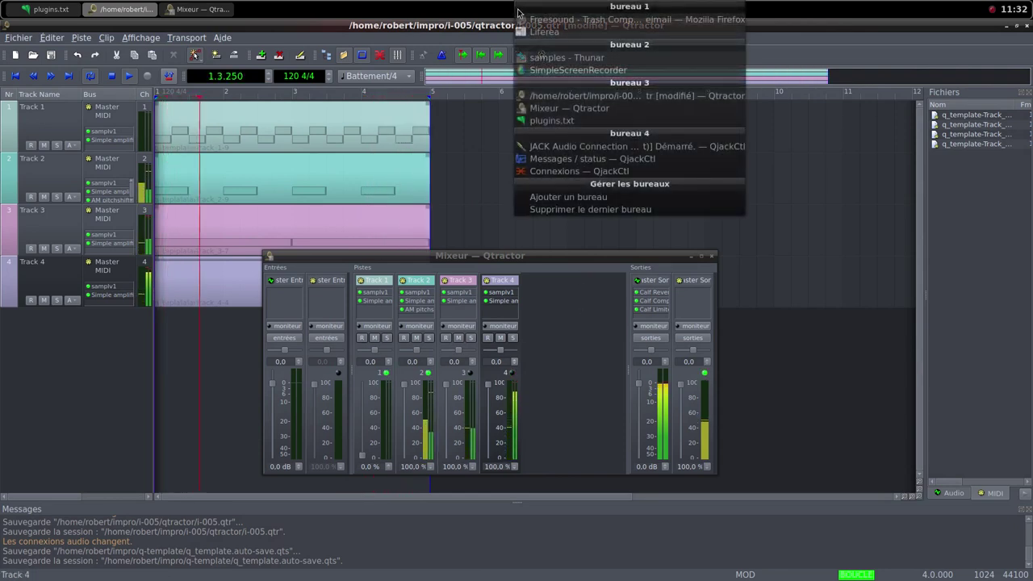
{"action": "left_click", "coordinate": [557, 16]}
{"action": "scroll", "coordinate": [702, 177], "scroll_direction": "up", "scroll_amount": 2}
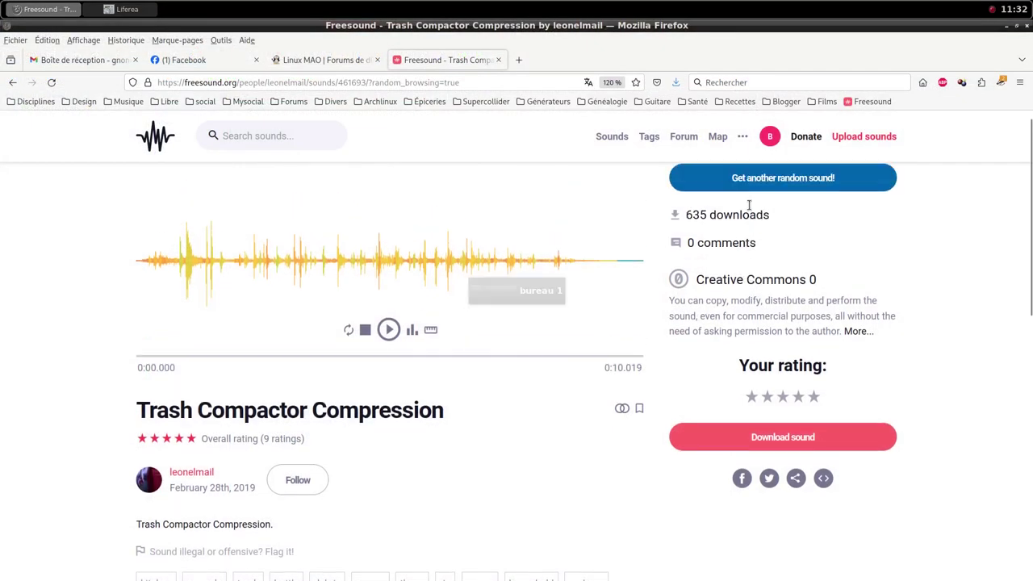
{"action": "left_click", "coordinate": [753, 202]}
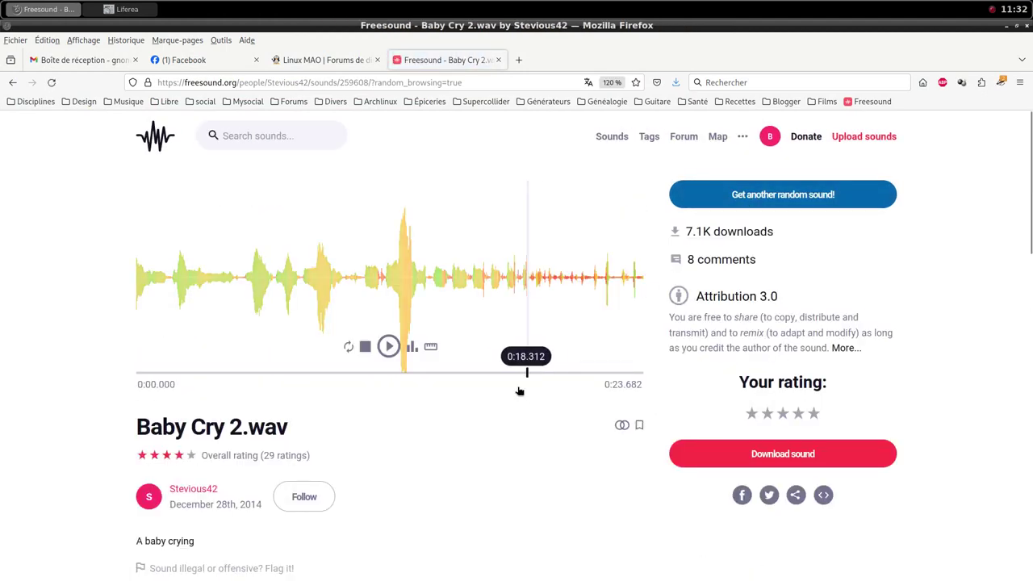
Download the Baby Cry 2.wav sound into the i-005 samples folder and dismiss the donation request
{"action": "scroll", "coordinate": [493, 422], "scroll_direction": "down", "scroll_amount": 2}
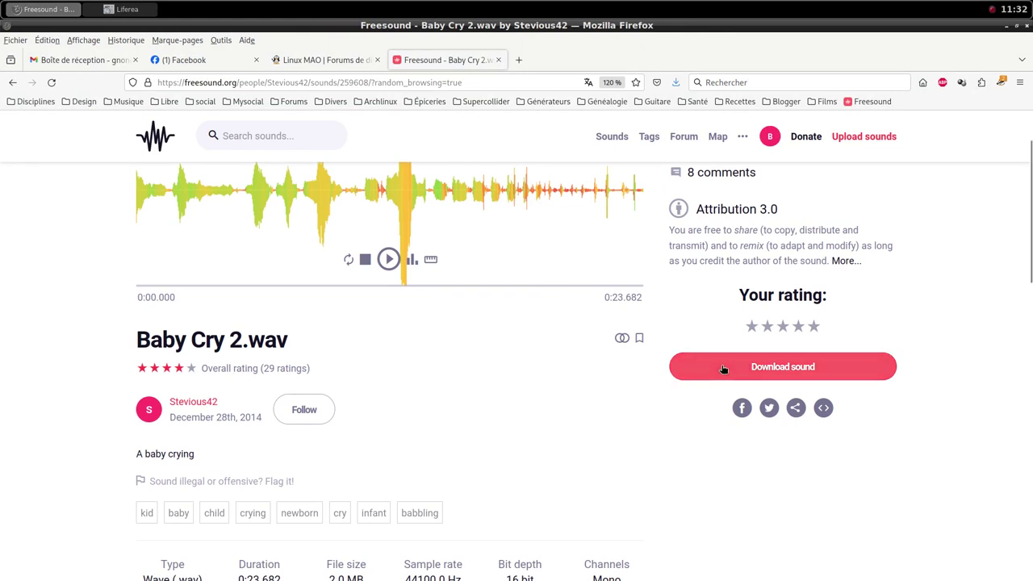
{"action": "scroll", "coordinate": [764, 456], "scroll_direction": "up", "scroll_amount": 2}
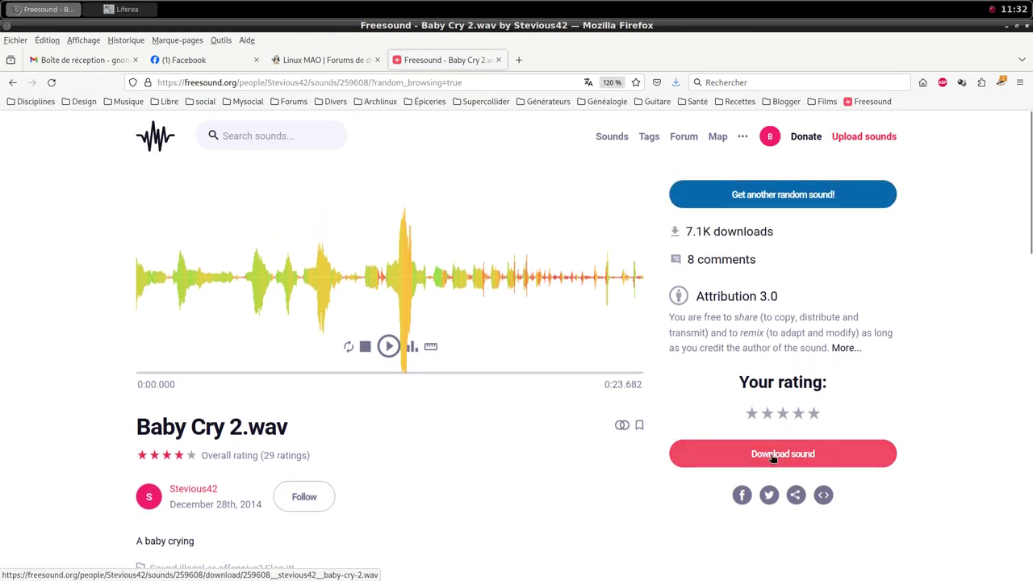
{"action": "left_click", "coordinate": [773, 455]}
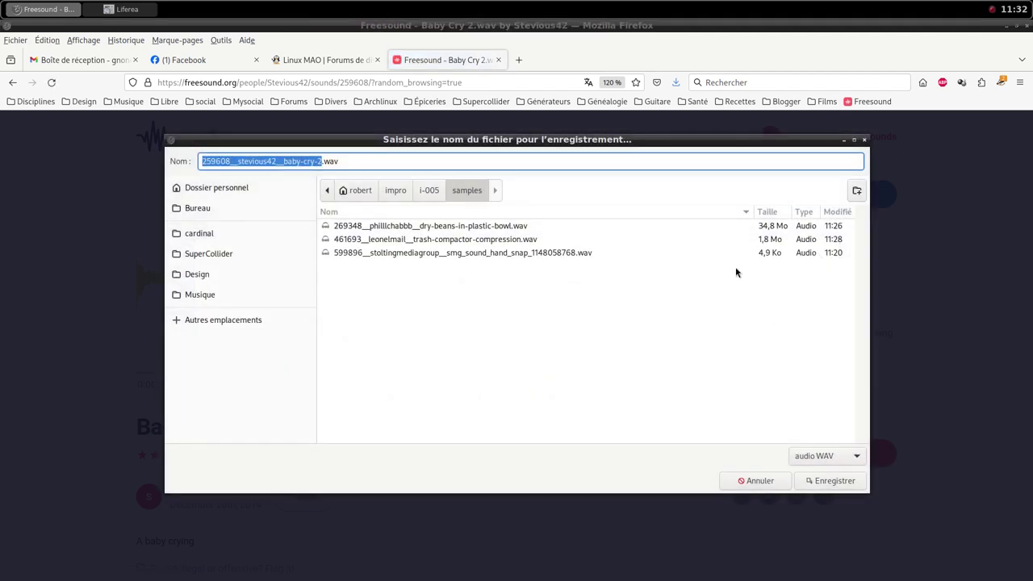
{"action": "left_click", "coordinate": [830, 481]}
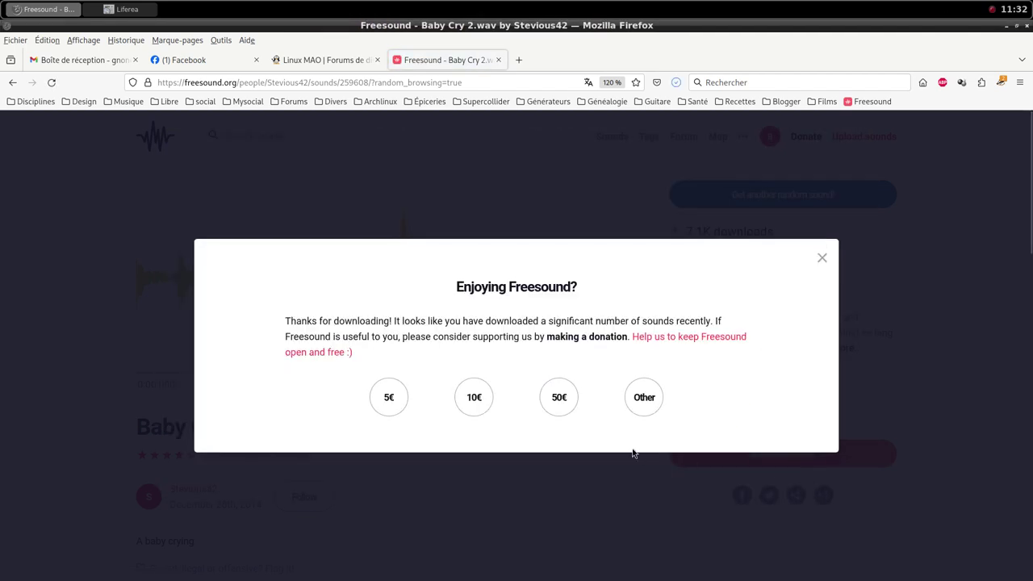
{"action": "left_click", "coordinate": [822, 257]}
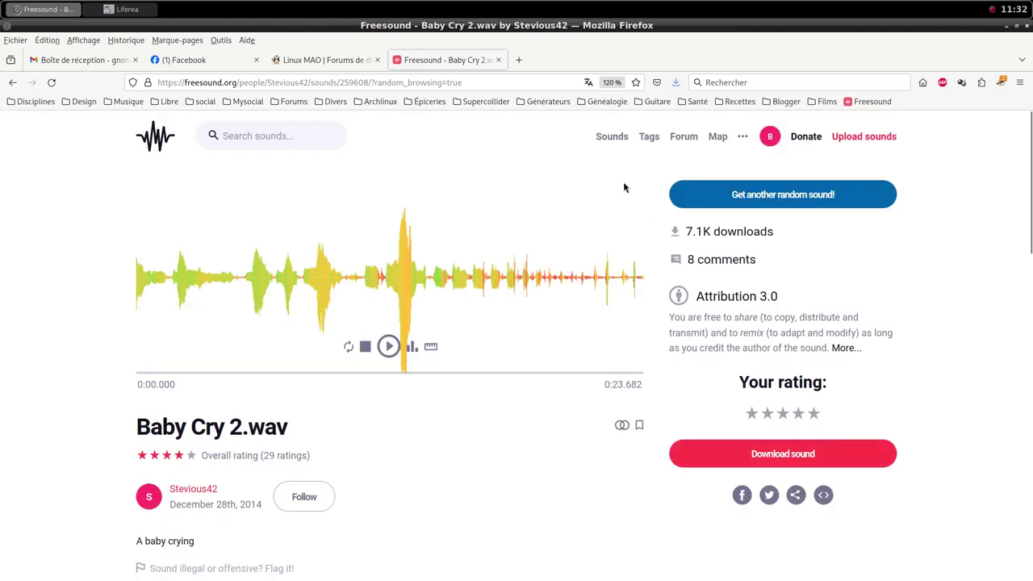
Switch back to Qtractor and set up a new MIDI track named Track 5 on channel 5
{"action": "left_click", "coordinate": [556, 6]}
{"action": "left_click", "coordinate": [585, 101]}
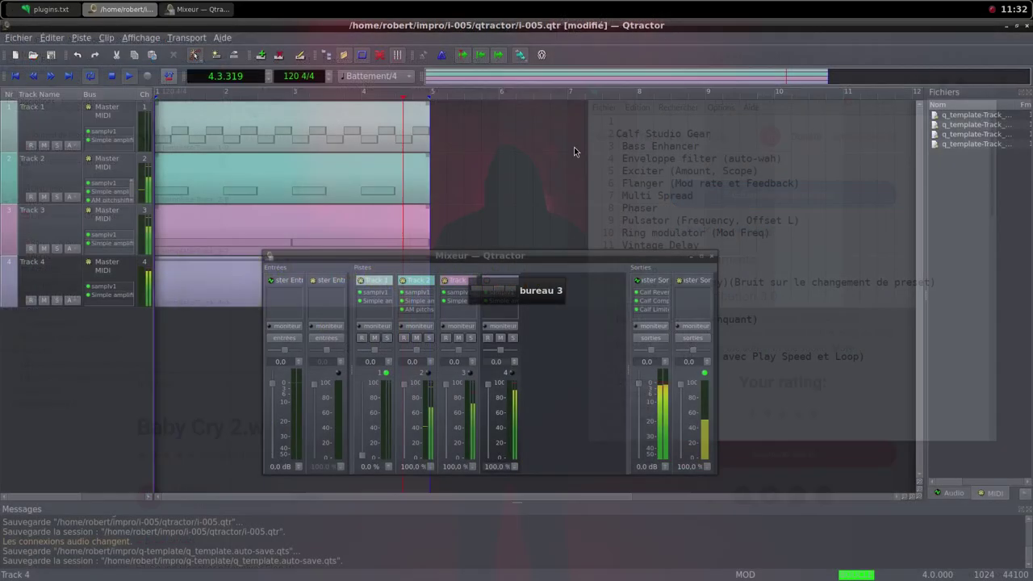
{"action": "right_click", "coordinate": [548, 348]}
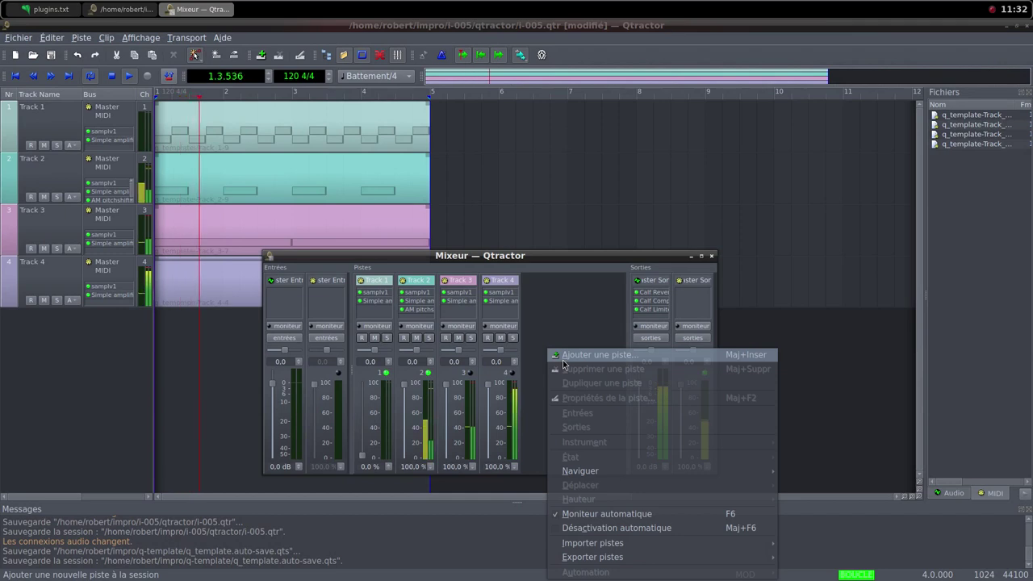
{"action": "left_click", "coordinate": [562, 360]}
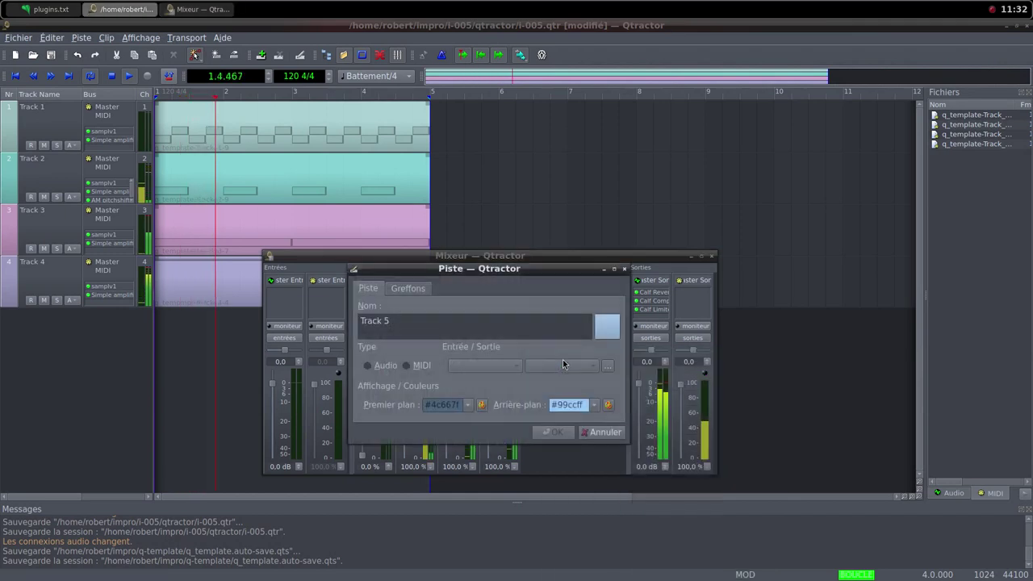
{"action": "left_click", "coordinate": [409, 366]}
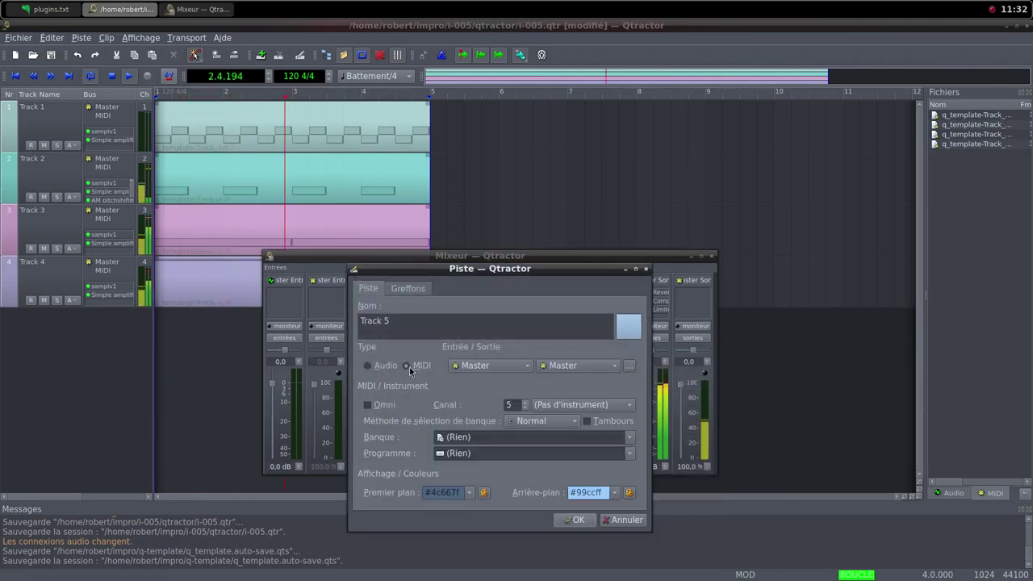
Add the samplv1 sampler plugin to the new Track 5
{"action": "left_click", "coordinate": [409, 288]}
{"action": "left_click", "coordinate": [618, 308]}
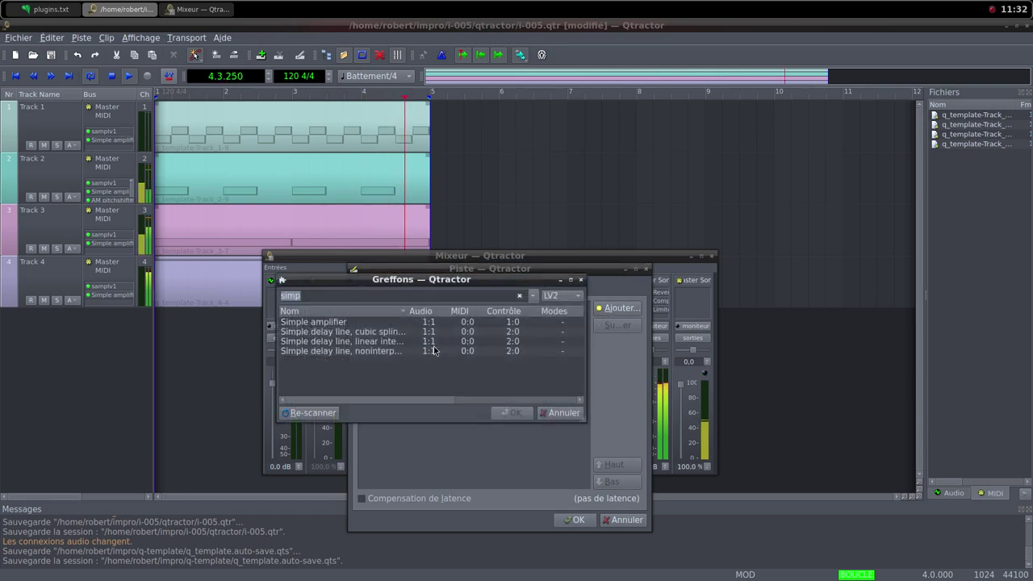
{"action": "type", "text": "sam"}
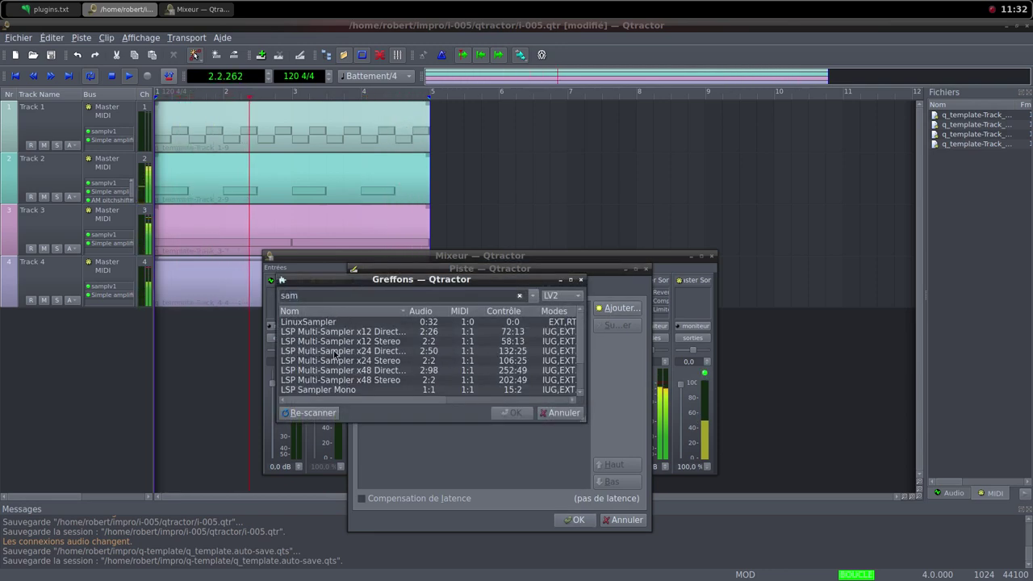
{"action": "scroll", "coordinate": [338, 355], "scroll_direction": "down", "scroll_amount": 2}
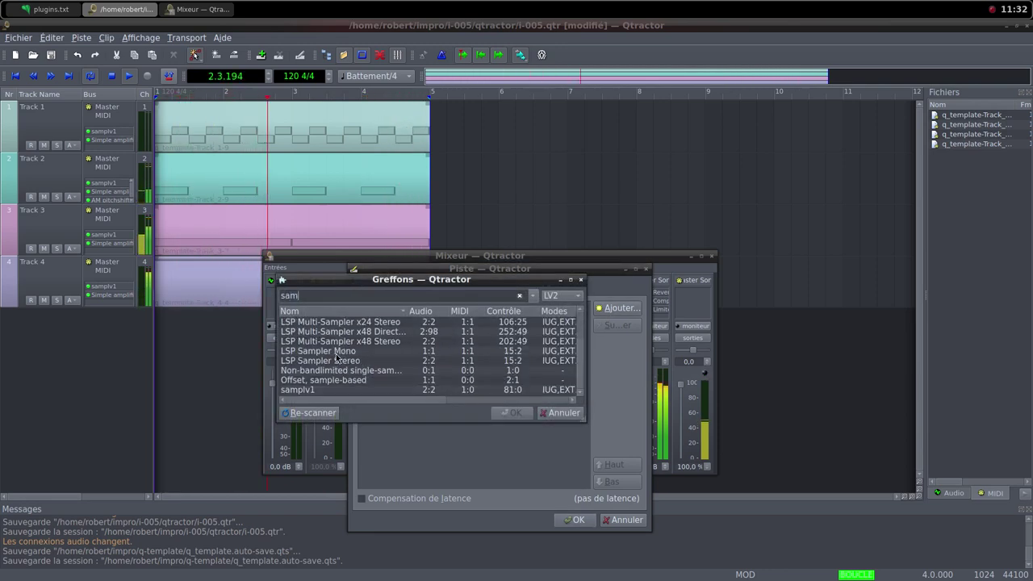
{"action": "double_click", "coordinate": [316, 391]}
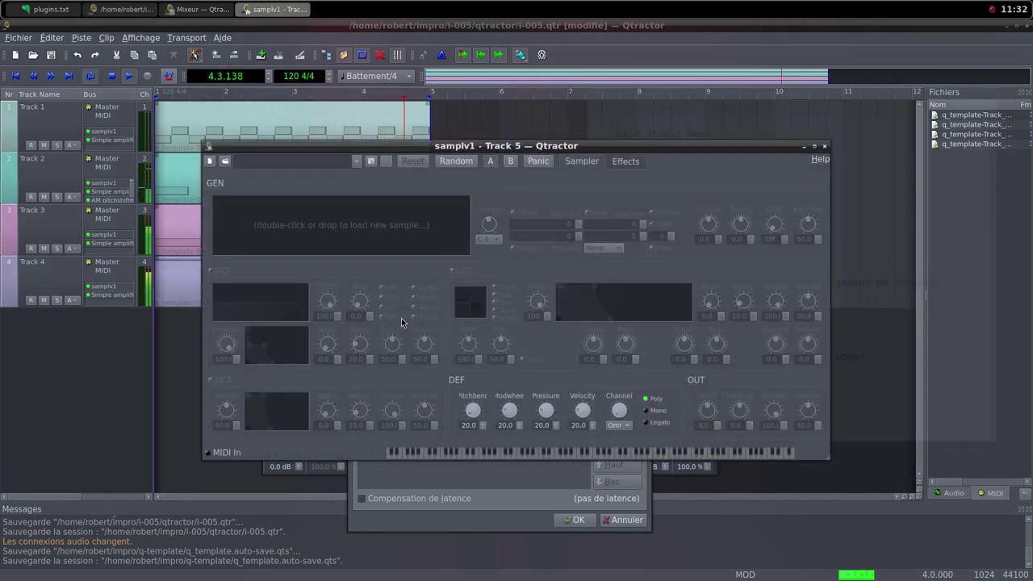
Load the baby-cry-2.wav sample from the i-005 samples folder into Track 5's samplv1
{"action": "double_click", "coordinate": [347, 226]}
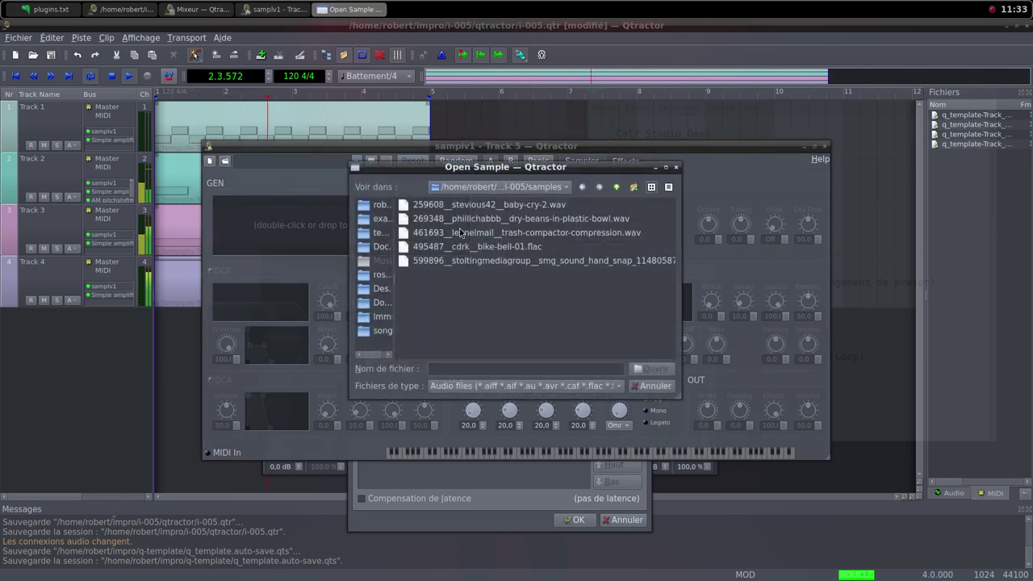
{"action": "left_click", "coordinate": [487, 206]}
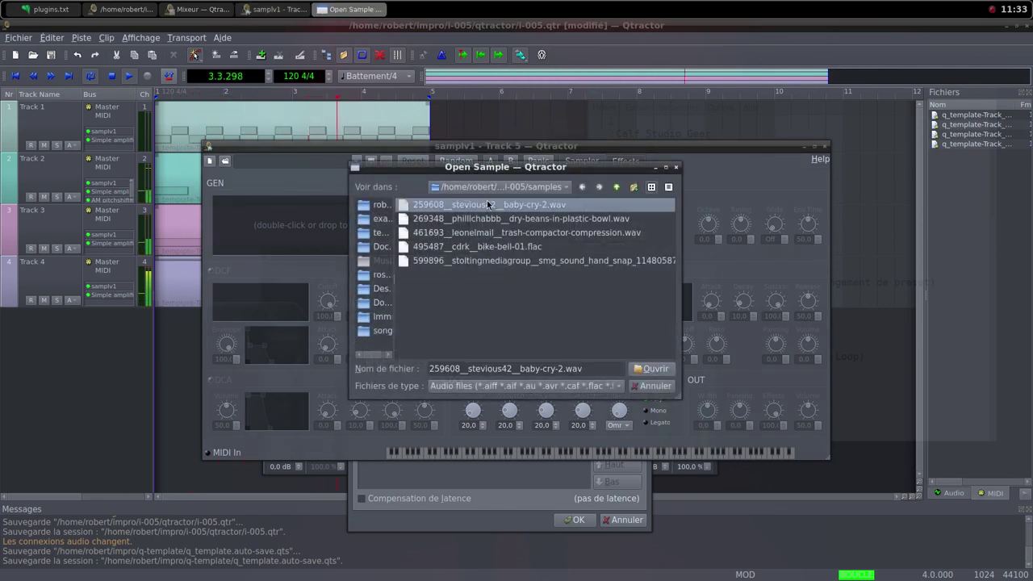
{"action": "left_click", "coordinate": [653, 369]}
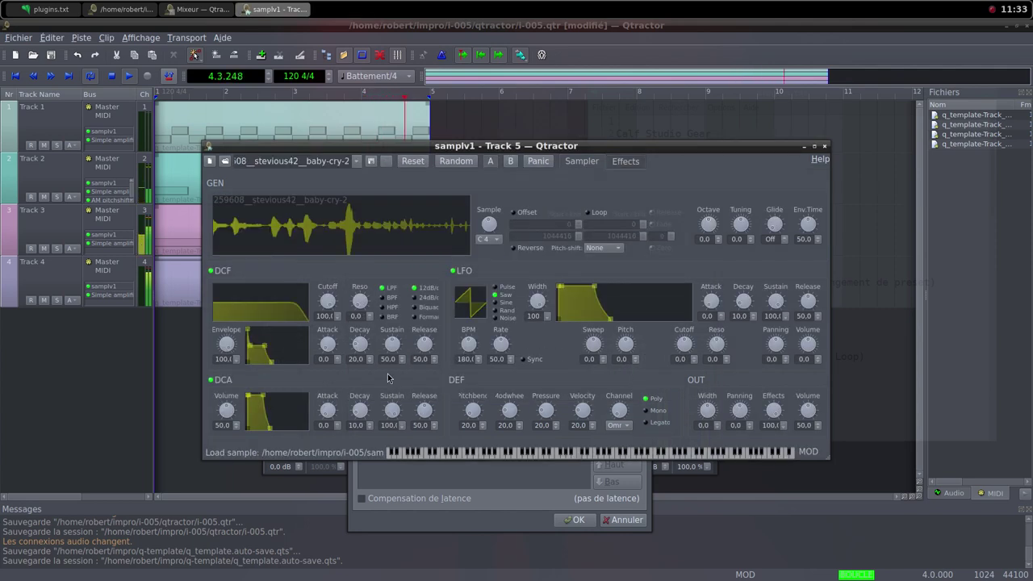
Set samplv1's DCA volume and output volume to 100, close the plugin and confirm the creation of Track 5
{"action": "left_click_drag", "start_coordinate": [229, 416], "coordinate": [232, 427]}
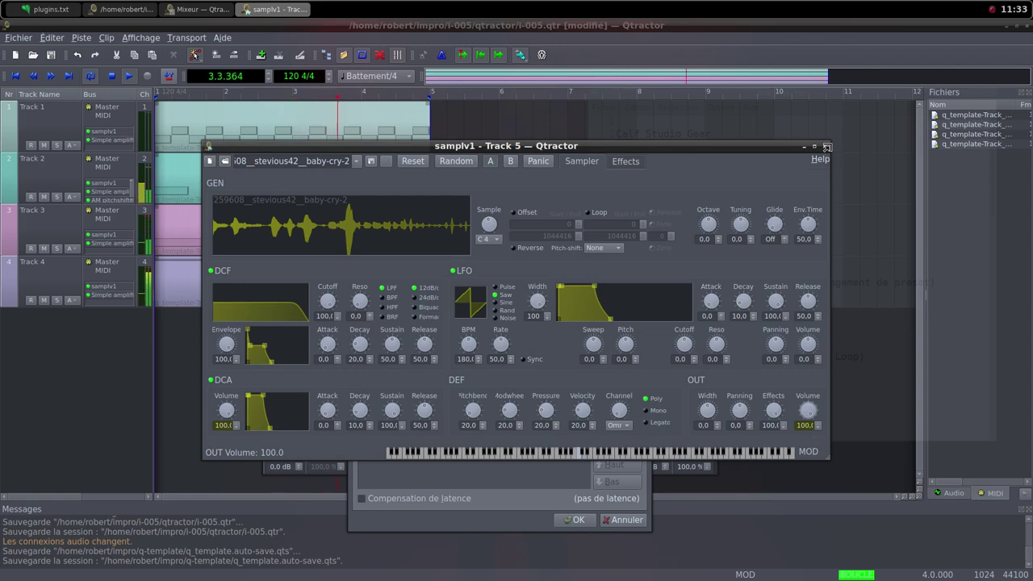
{"action": "left_click", "coordinate": [824, 147]}
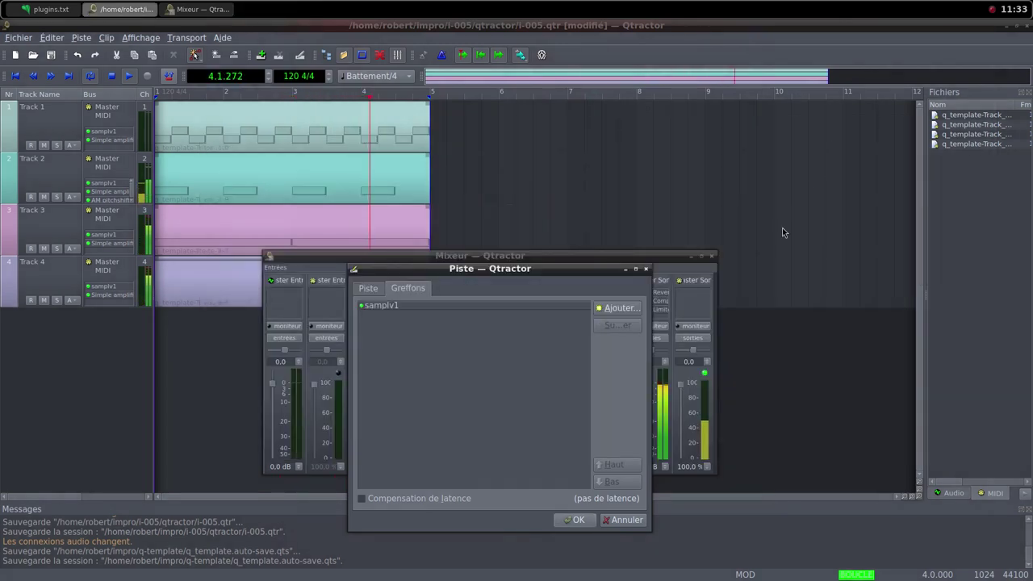
{"action": "left_click", "coordinate": [592, 520]}
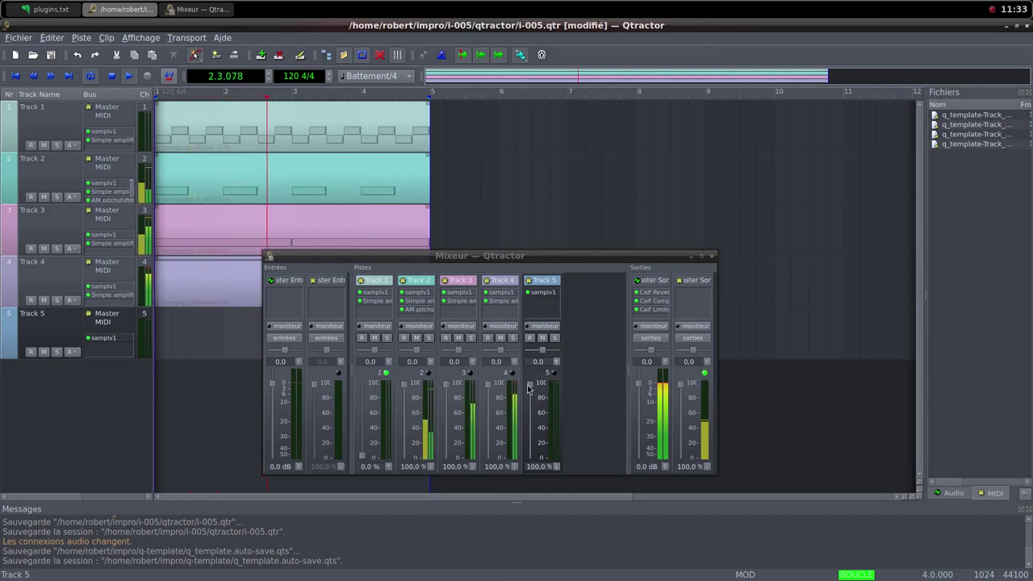
Set the mixer volumes to 0% for Track 5, 100% for Track 1 and 0% for Track 2
{"action": "left_click", "coordinate": [523, 462]}
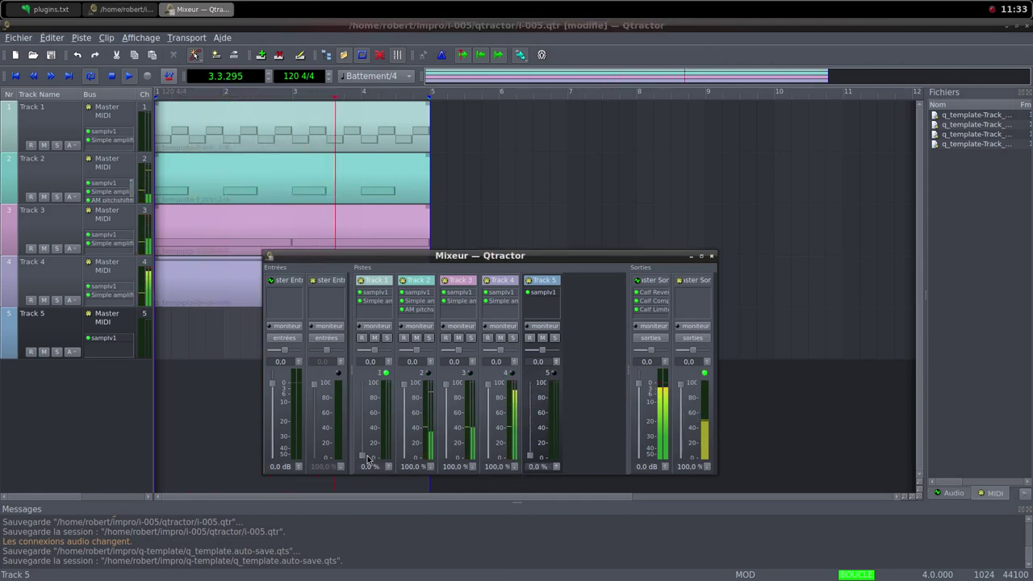
{"action": "left_click_drag", "start_coordinate": [361, 456], "coordinate": [360, 382]}
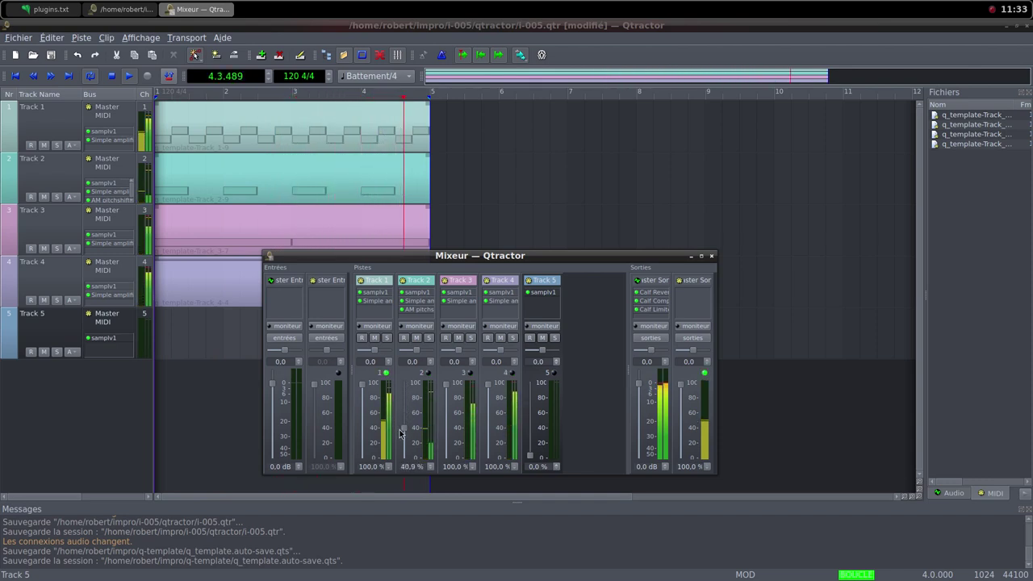
{"action": "left_click_drag", "start_coordinate": [400, 434], "coordinate": [408, 466]}
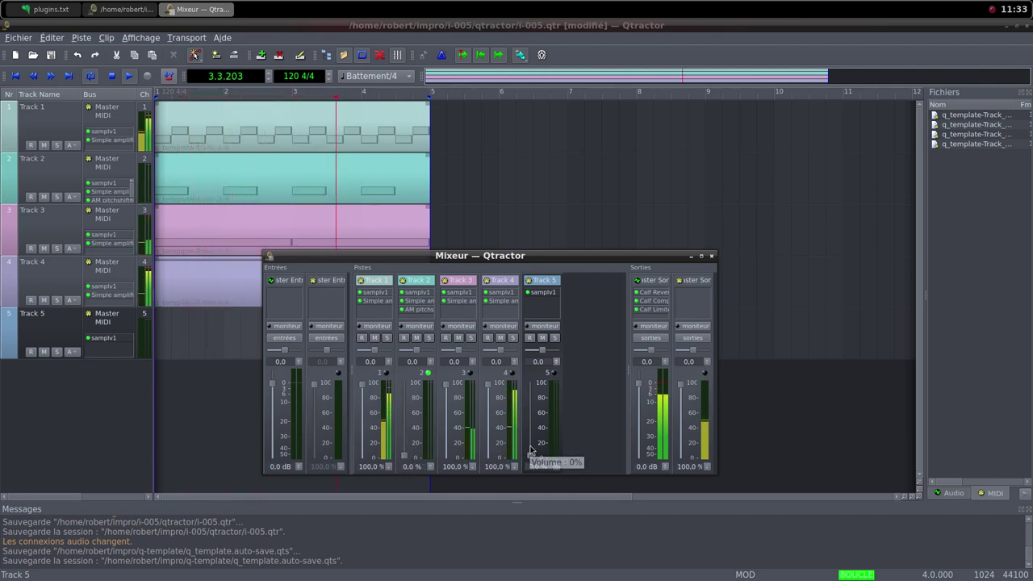
{"action": "left_click", "coordinate": [245, 324]}
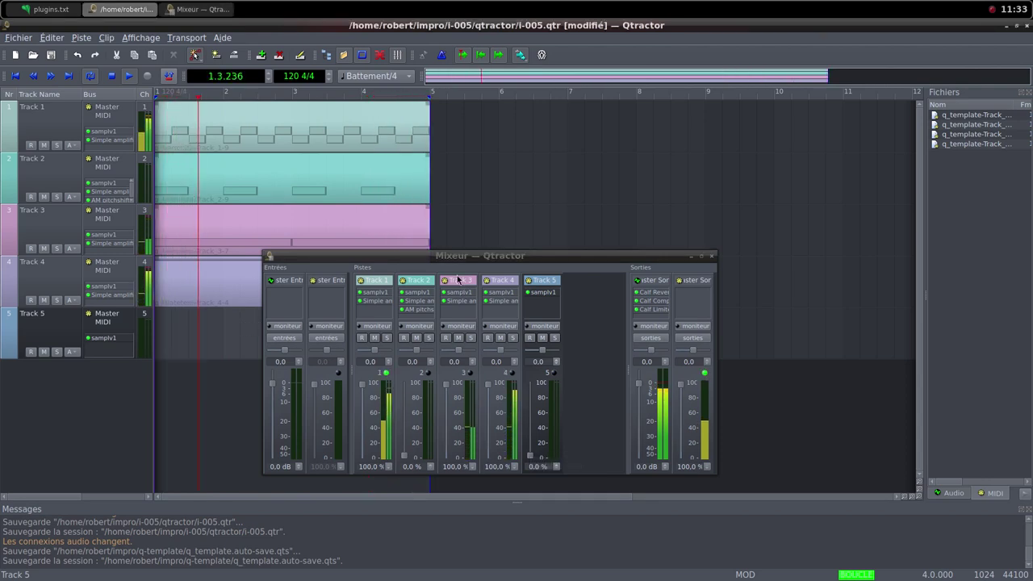
{"action": "key", "text": "super+w"}
{"action": "key", "text": "Return"}
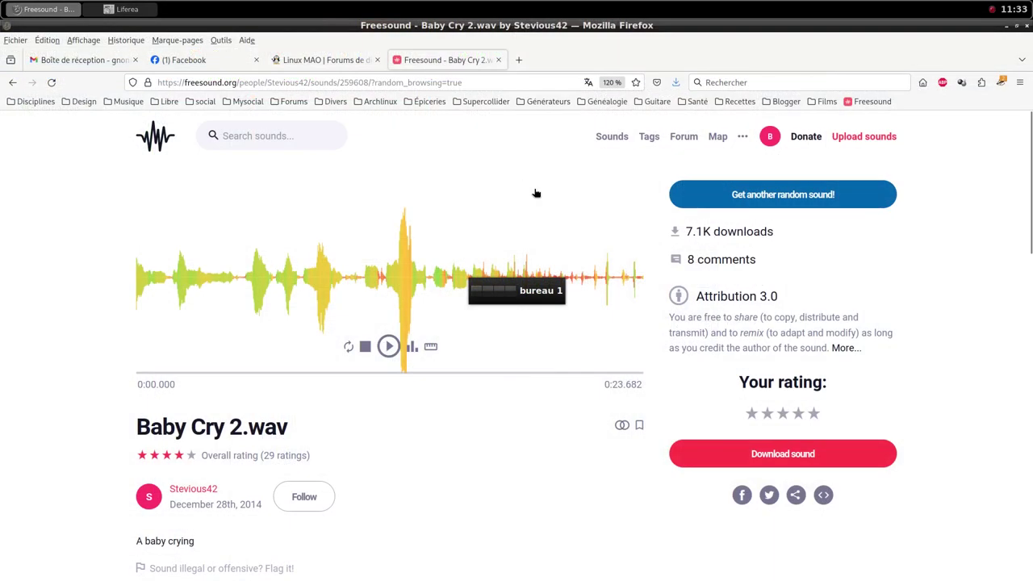
{"action": "key", "text": "super+w"}
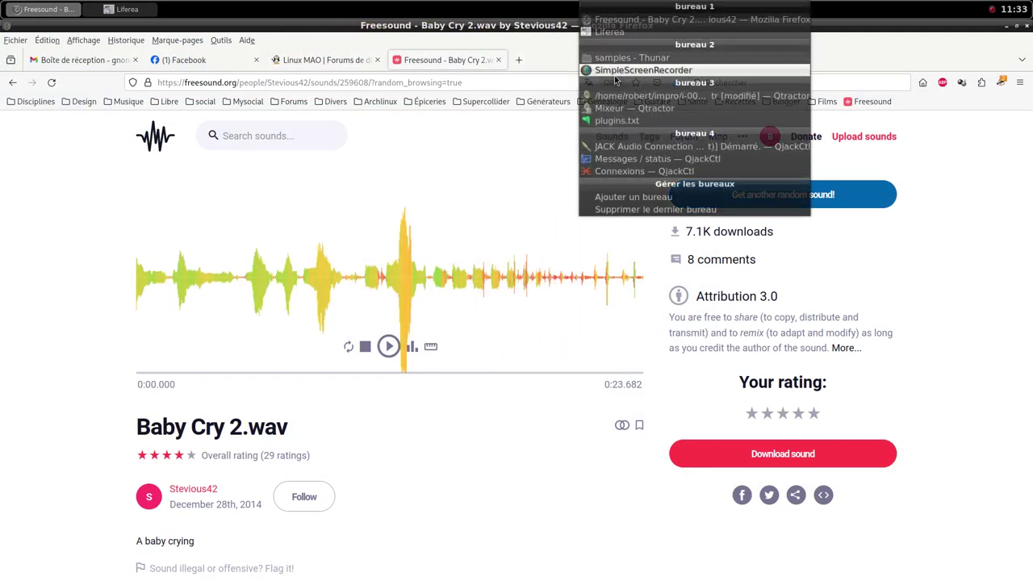
{"action": "left_click", "coordinate": [602, 95]}
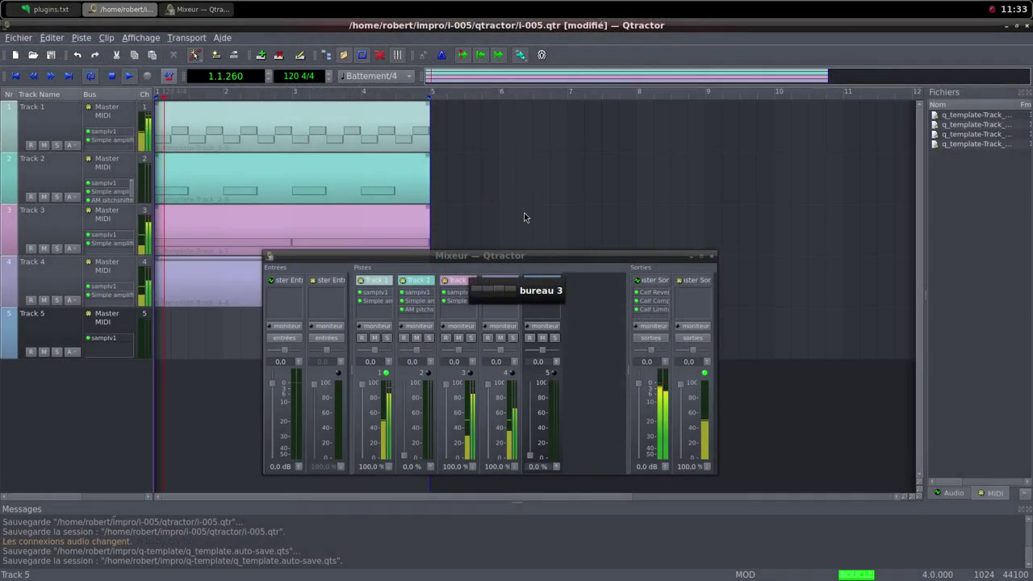
Create a new four-bar MIDI clip on Track 5 and maximize its clip editor
{"action": "right_click", "coordinate": [227, 318]}
{"action": "mouse_move", "coordinate": [347, 517]}
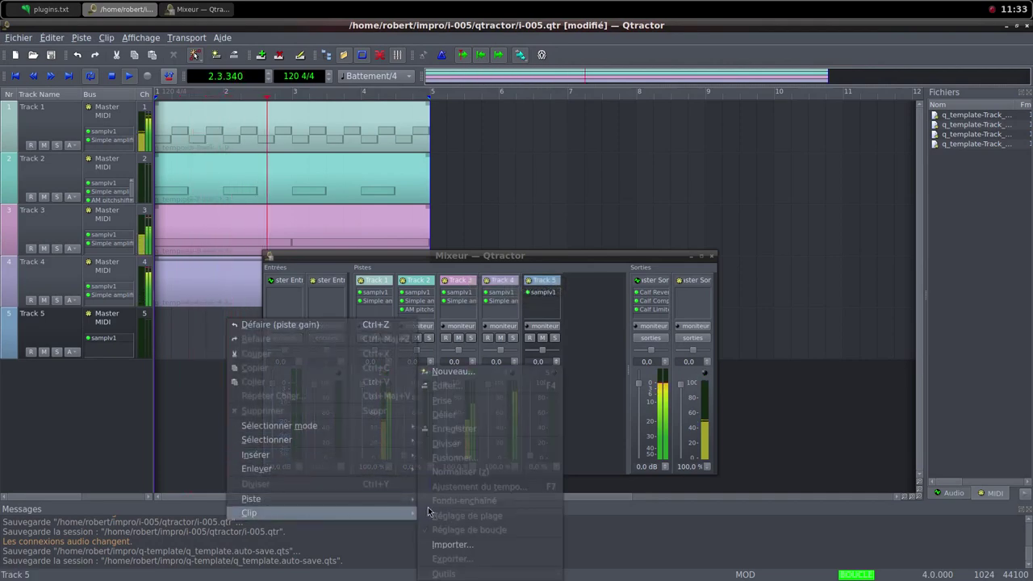
{"action": "left_click", "coordinate": [453, 372]}
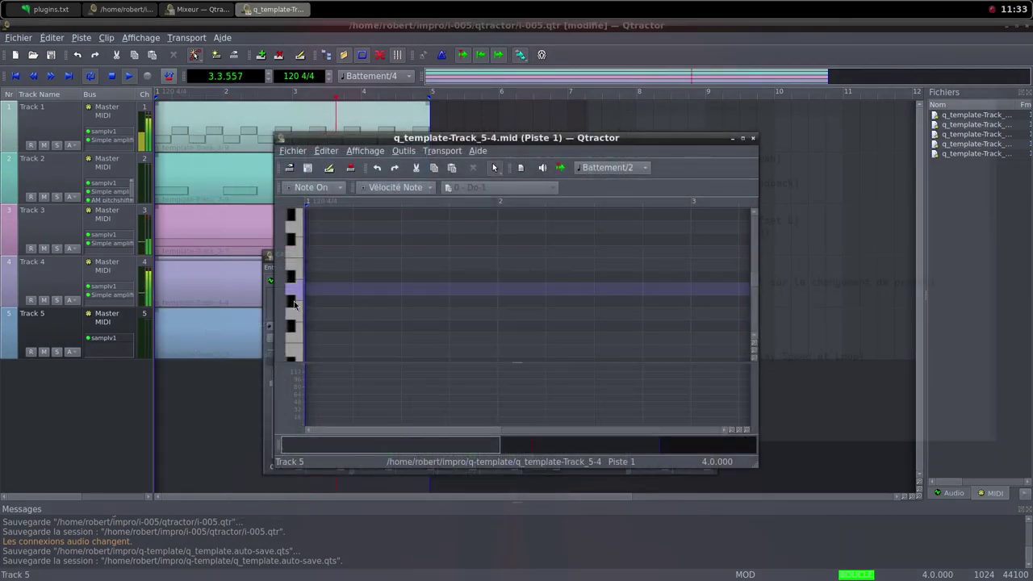
{"action": "left_click", "coordinate": [741, 139]}
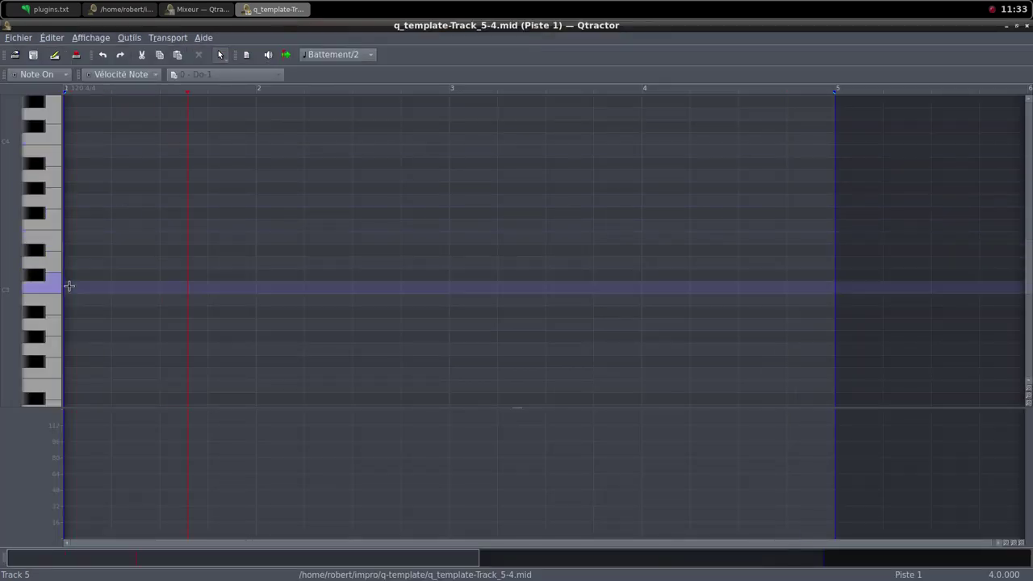
Draw two consecutive two-bar Do3 notes filling bars 1 to 4 of Track 5's clip and close the editor
{"action": "left_click_drag", "start_coordinate": [68, 288], "coordinate": [475, 290]}
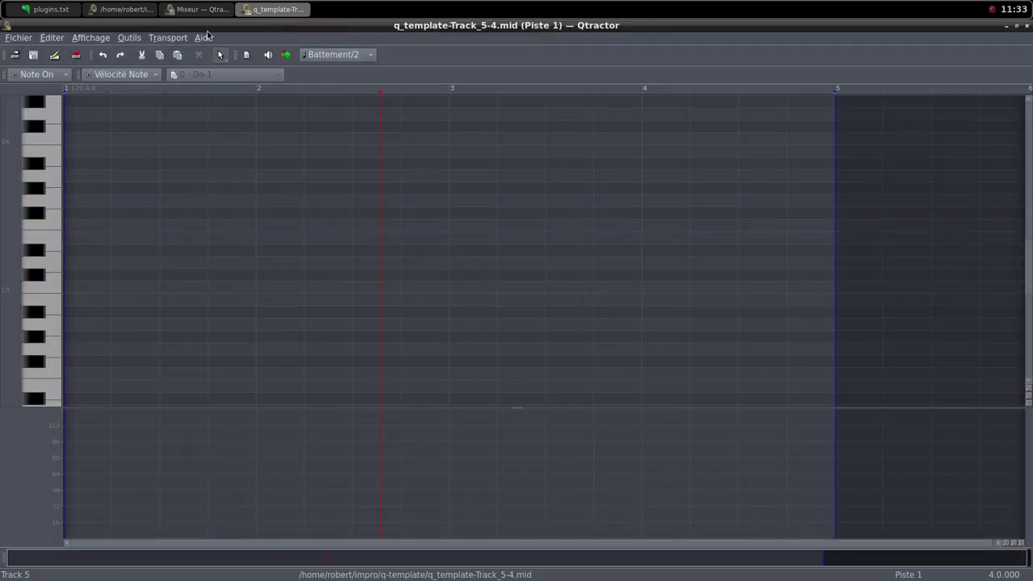
{"action": "left_click", "coordinate": [220, 54]}
{"action": "left_click", "coordinate": [242, 84]}
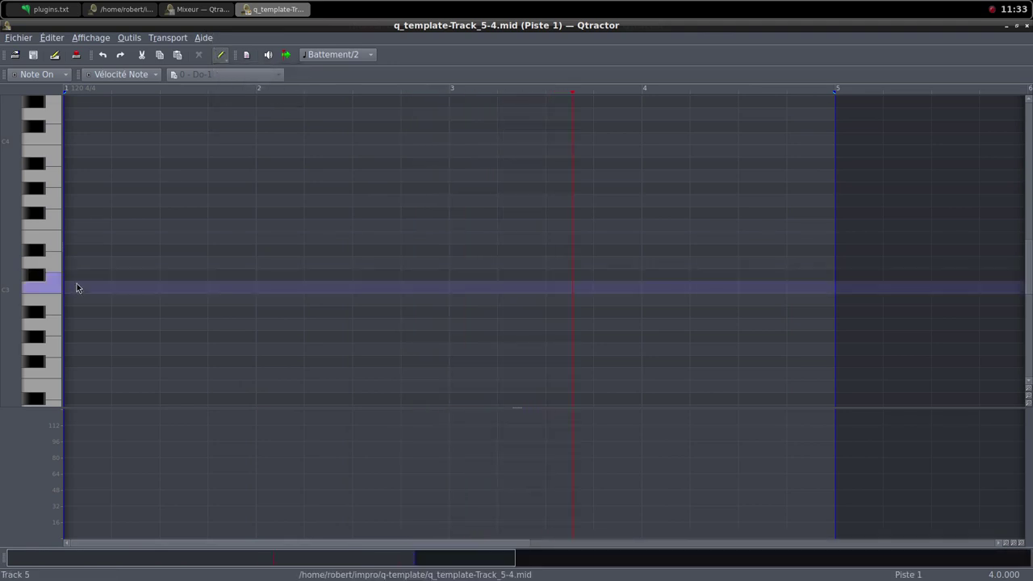
{"action": "left_click_drag", "start_coordinate": [75, 288], "coordinate": [840, 283]}
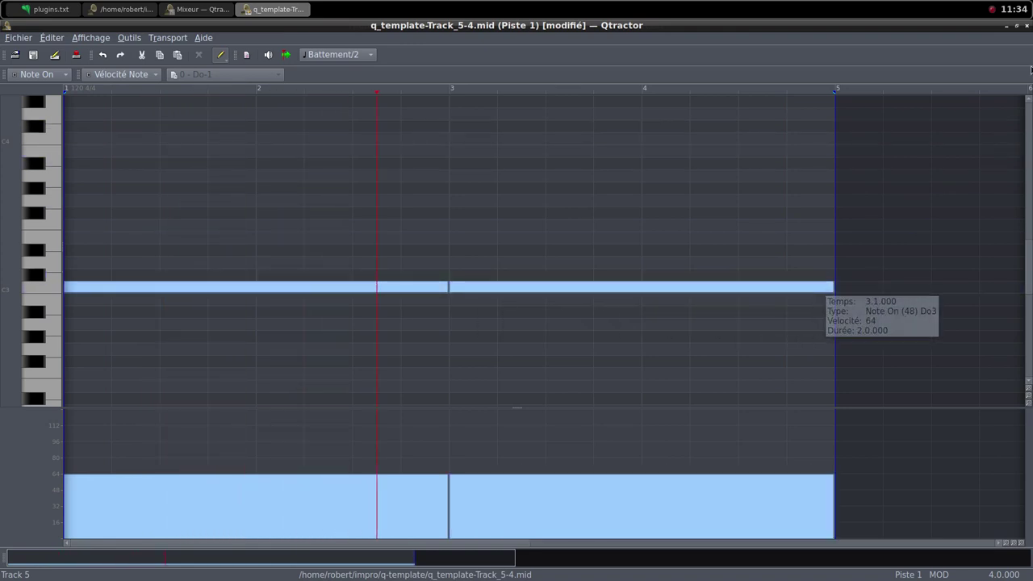
{"action": "left_click", "coordinate": [1017, 26]}
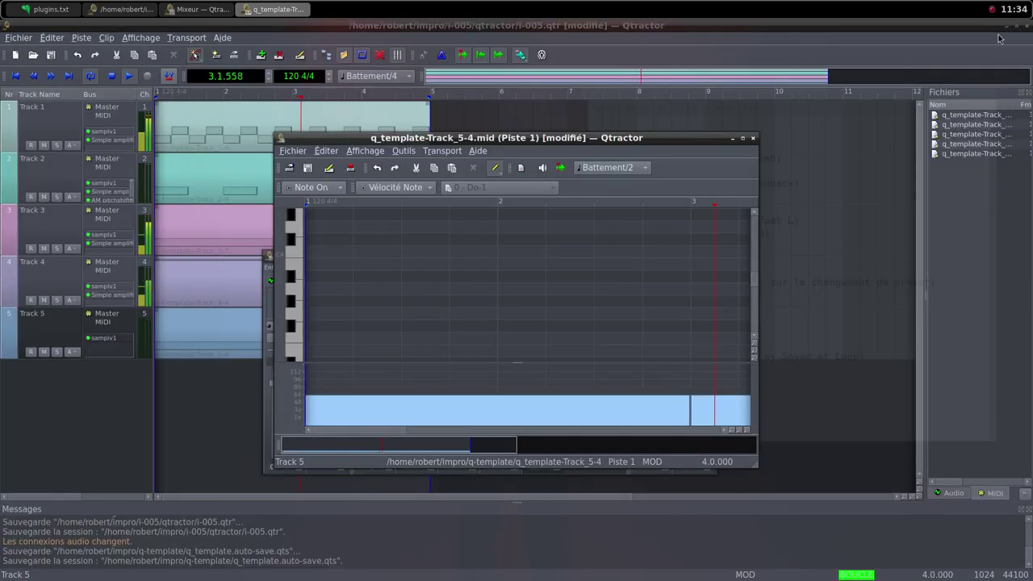
{"action": "left_click", "coordinate": [751, 139]}
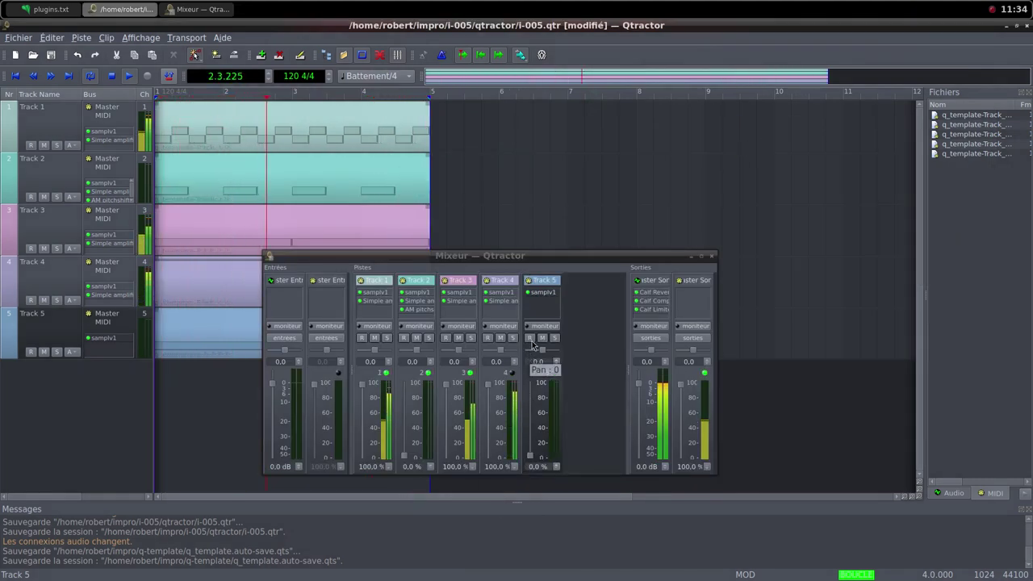
Add the AM pitchshifter plugin to Track 5 and close its settings at the default values
{"action": "right_click", "coordinate": [541, 297]}
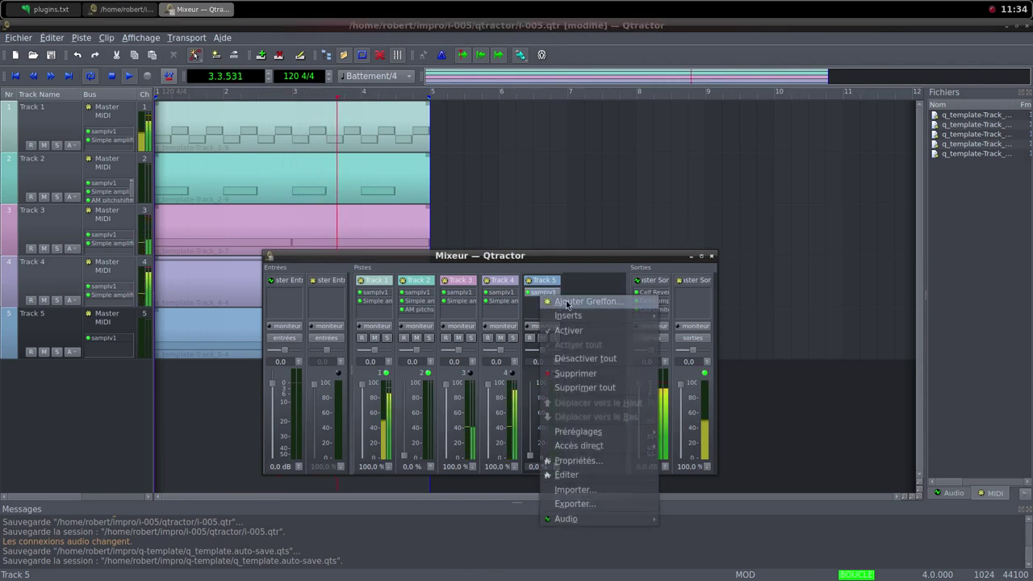
{"action": "left_click", "coordinate": [559, 303]}
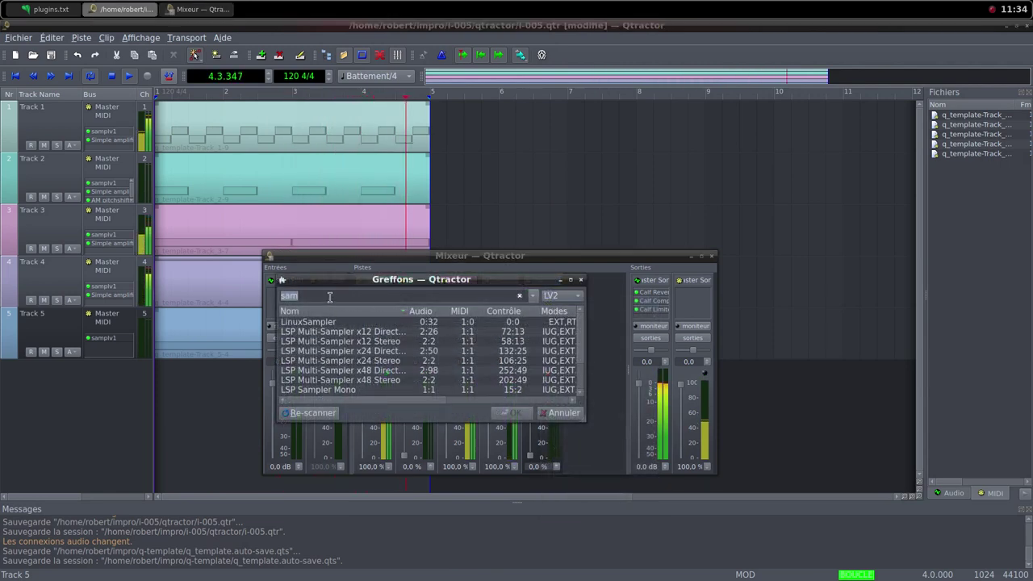
{"action": "type", "text": "pit"}
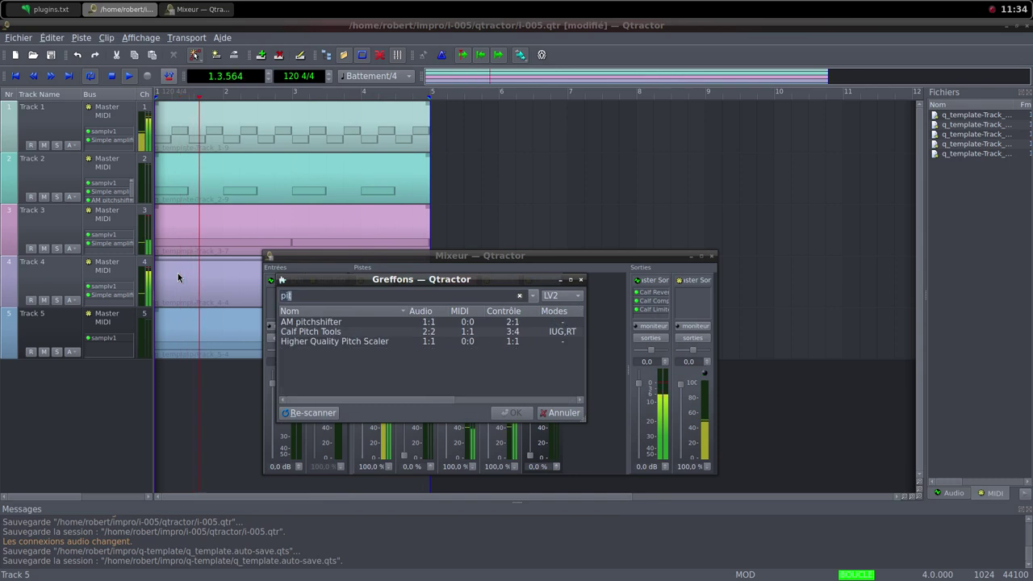
{"action": "double_click", "coordinate": [315, 322]}
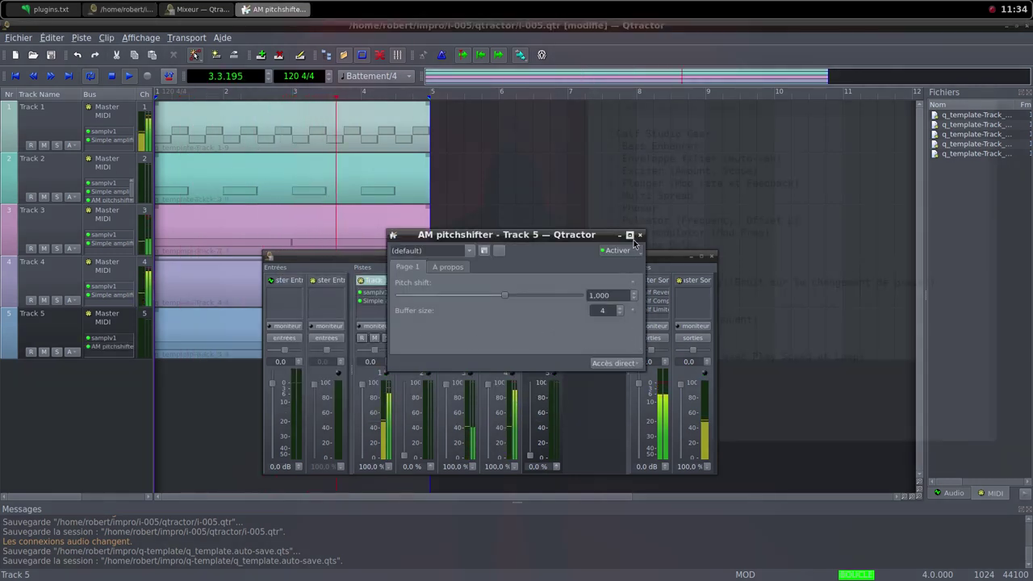
{"action": "left_click", "coordinate": [640, 235]}
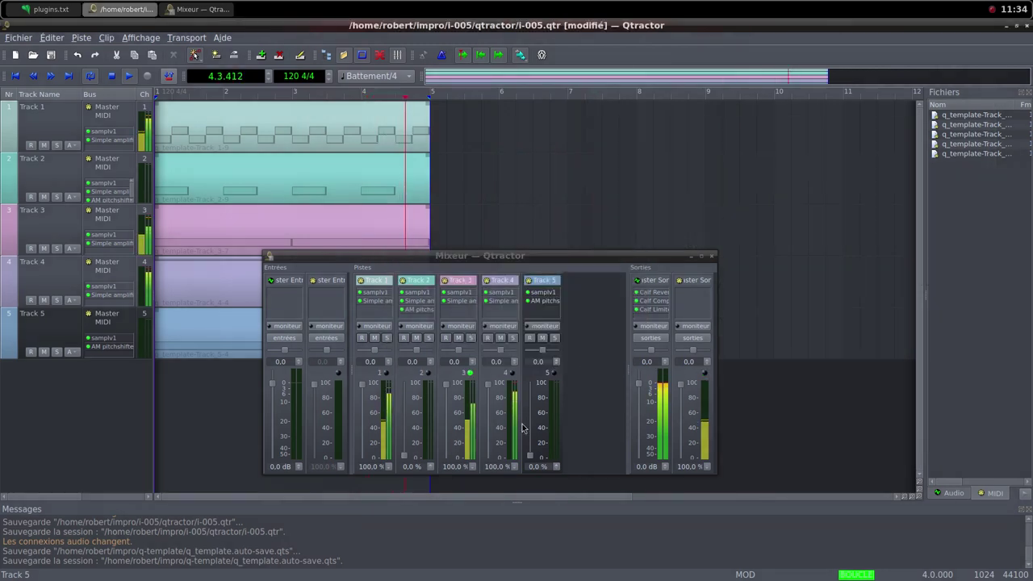
Raise Track 5's mixer volume to 100% and check its AM pitchshifter settings
{"action": "left_click_drag", "start_coordinate": [534, 461], "coordinate": [528, 388]}
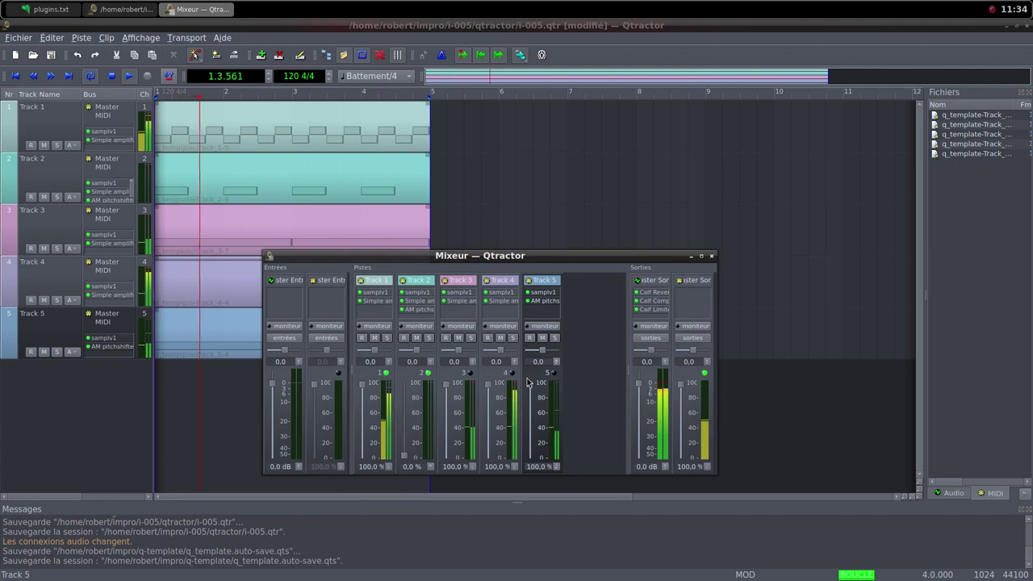
{"action": "double_click", "coordinate": [535, 301]}
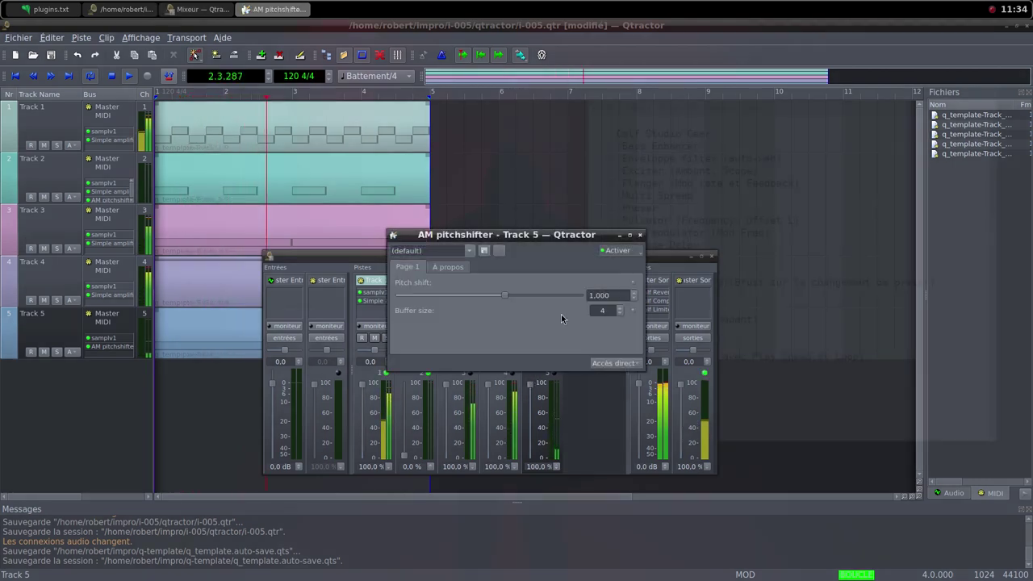
{"action": "left_click", "coordinate": [641, 233]}
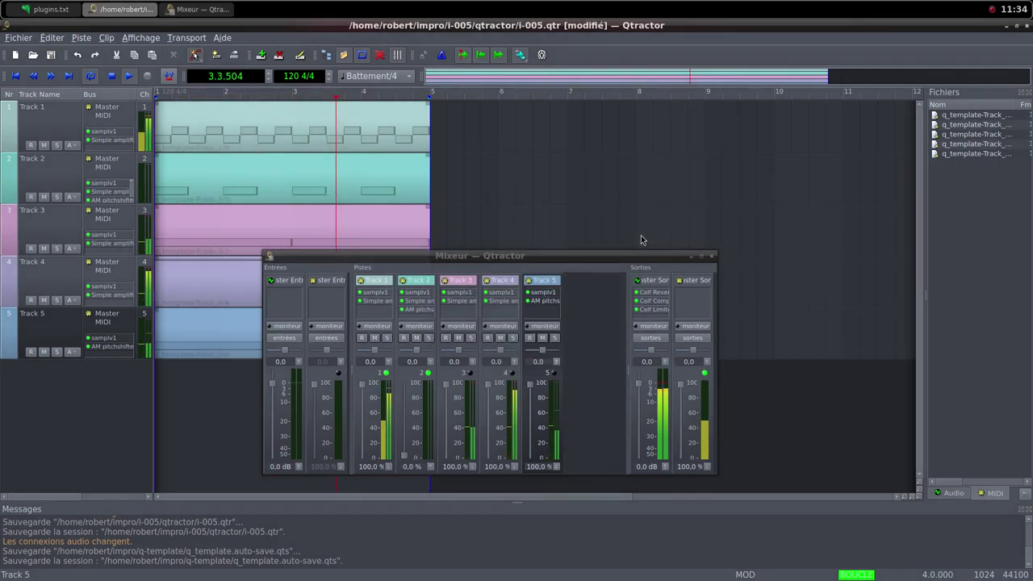
Add the Simple amplifier plugin to Track 5, set its gain to about 12.67 dB and close its settings
{"action": "right_click", "coordinate": [545, 317]}
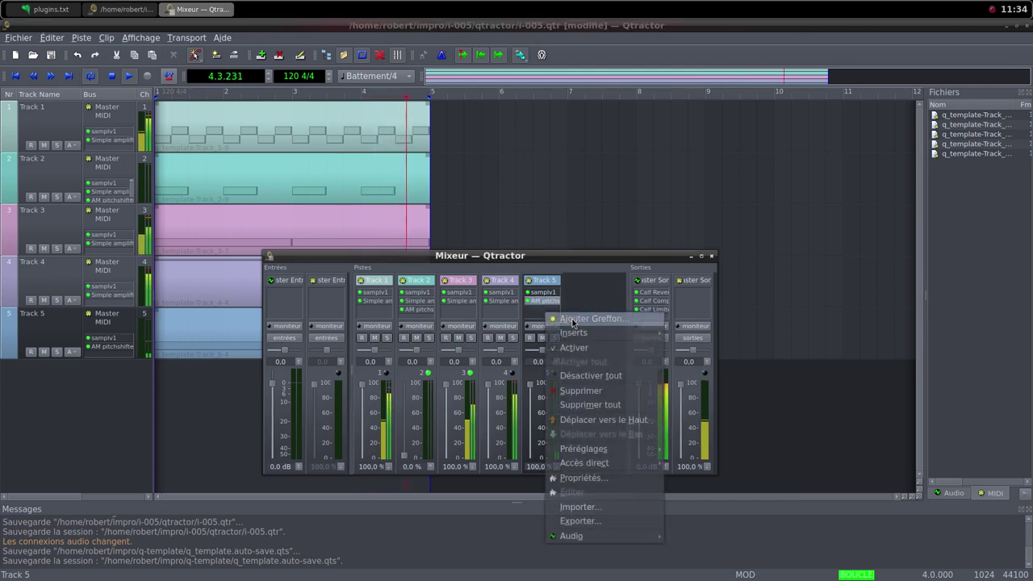
{"action": "left_click", "coordinate": [572, 320]}
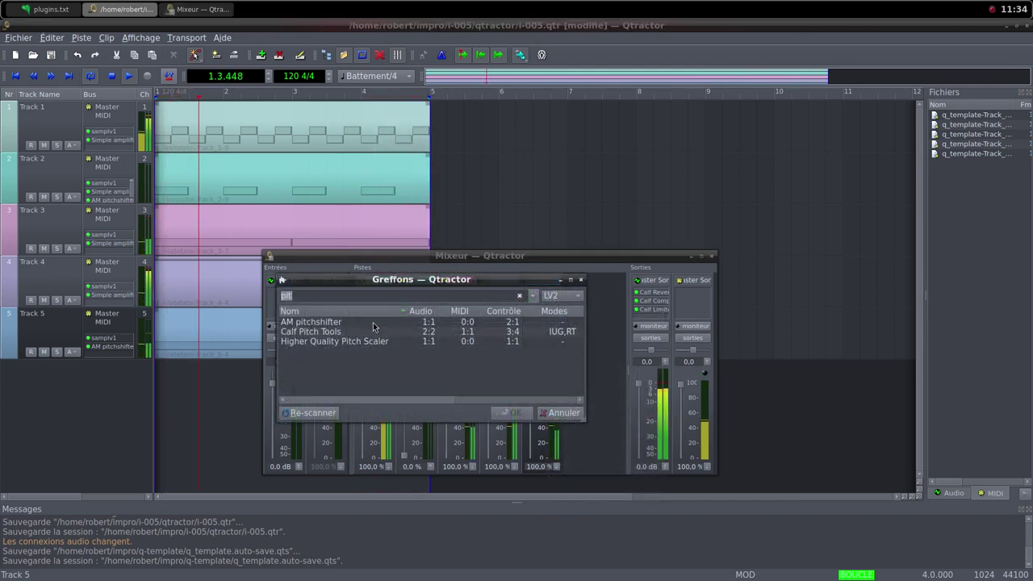
{"action": "left_click", "coordinate": [366, 321]}
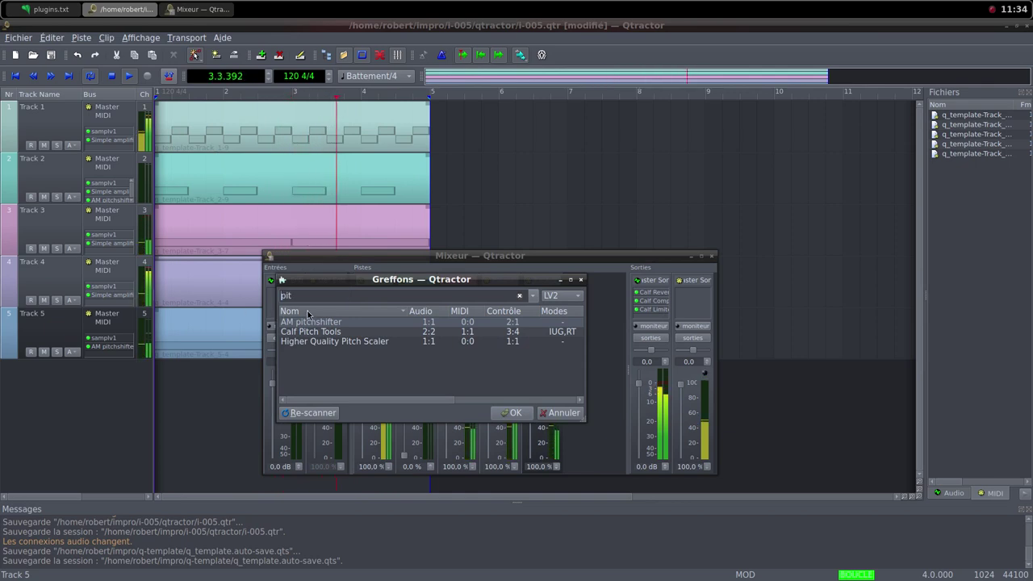
{"action": "type", "text": "simp"}
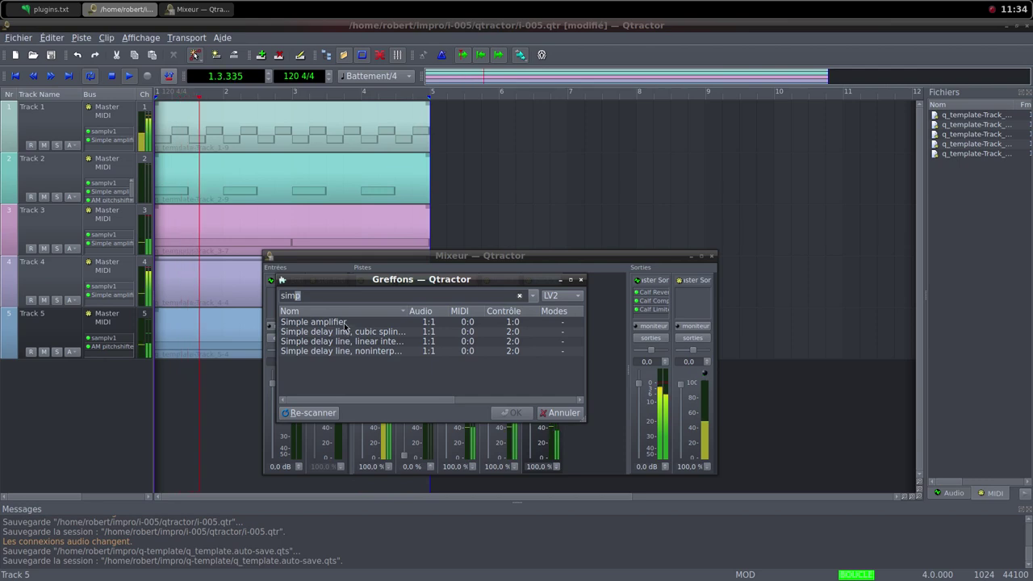
{"action": "double_click", "coordinate": [344, 322]}
{"action": "left_click_drag", "start_coordinate": [490, 299], "coordinate": [504, 295]}
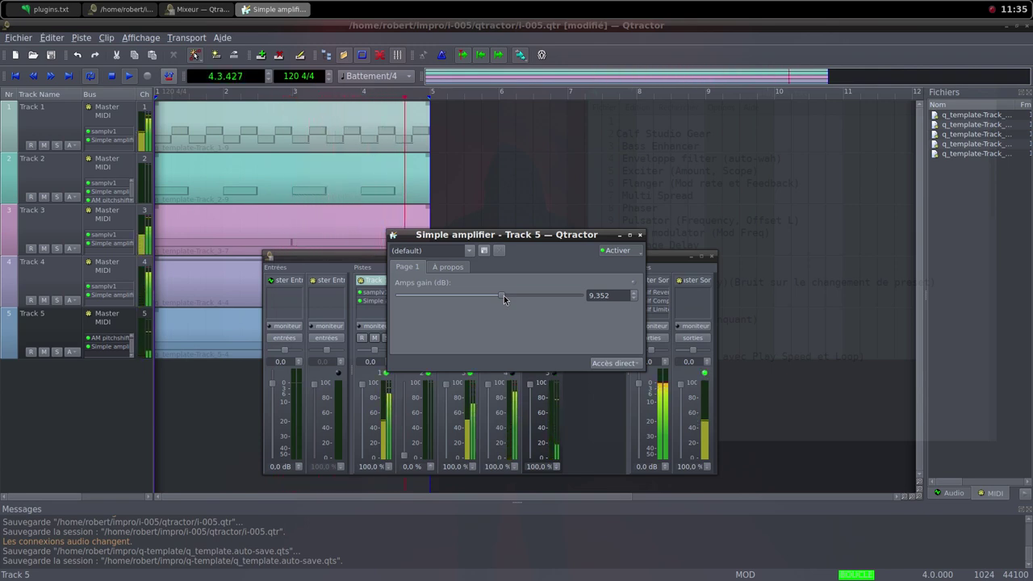
{"action": "left_click_drag", "start_coordinate": [503, 295], "coordinate": [508, 297]}
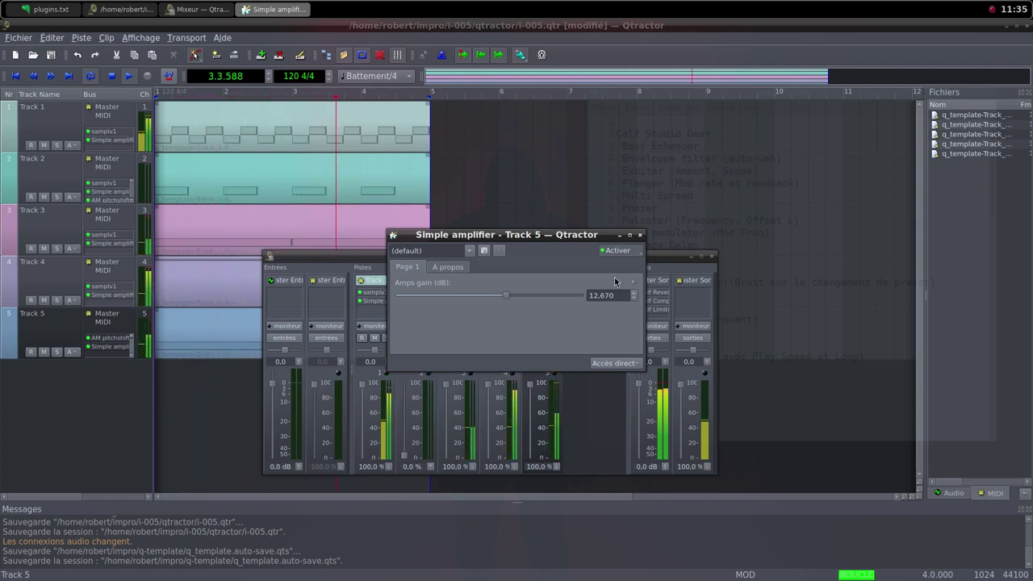
{"action": "left_click", "coordinate": [640, 235]}
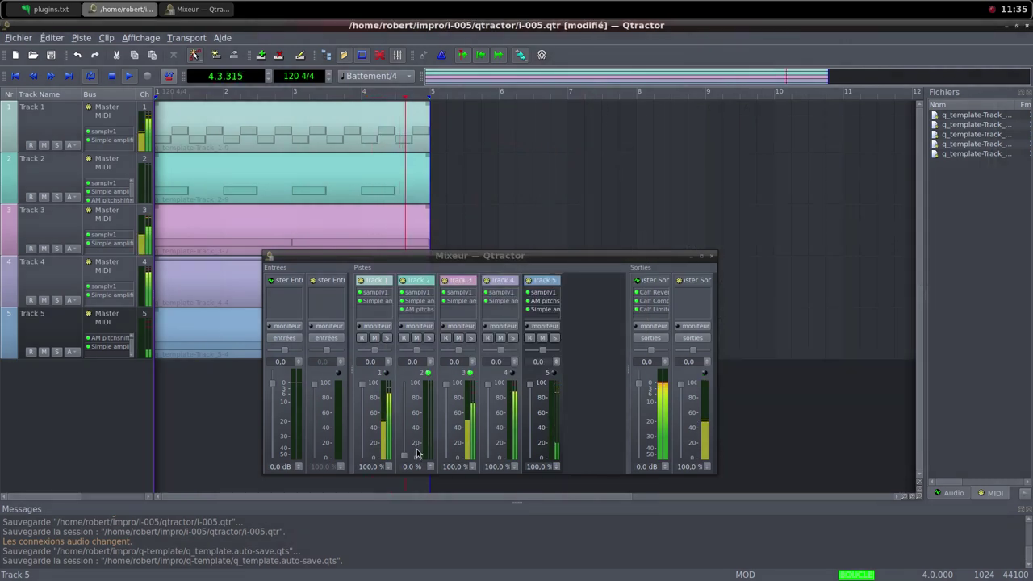
Raise Track 2's mixer volume to 100% and set its AM pitchshifter's pitch shift to about 0.253
{"action": "left_click", "coordinate": [408, 460]}
{"action": "left_click_drag", "start_coordinate": [409, 448], "coordinate": [410, 416]}
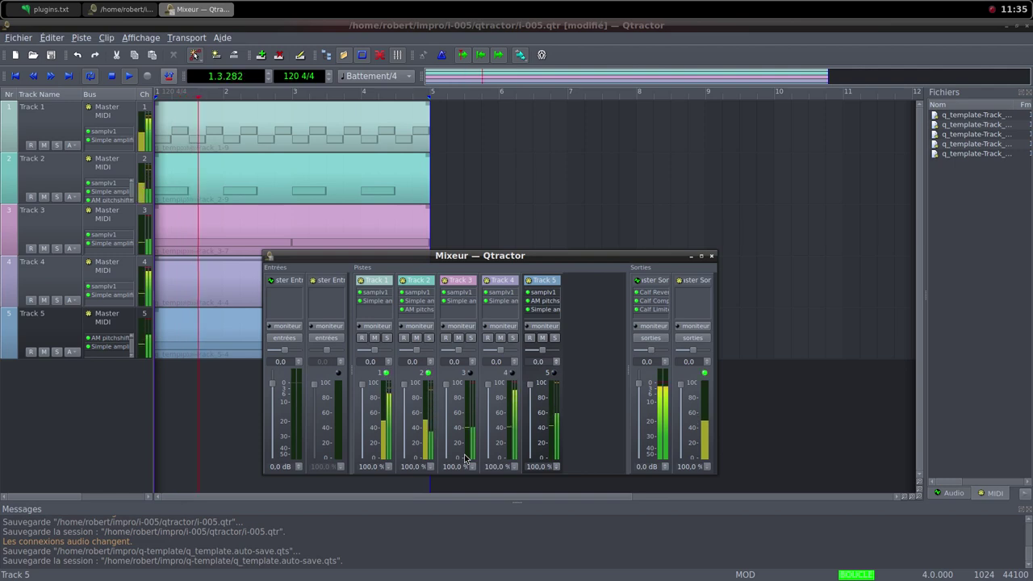
{"action": "double_click", "coordinate": [418, 309]}
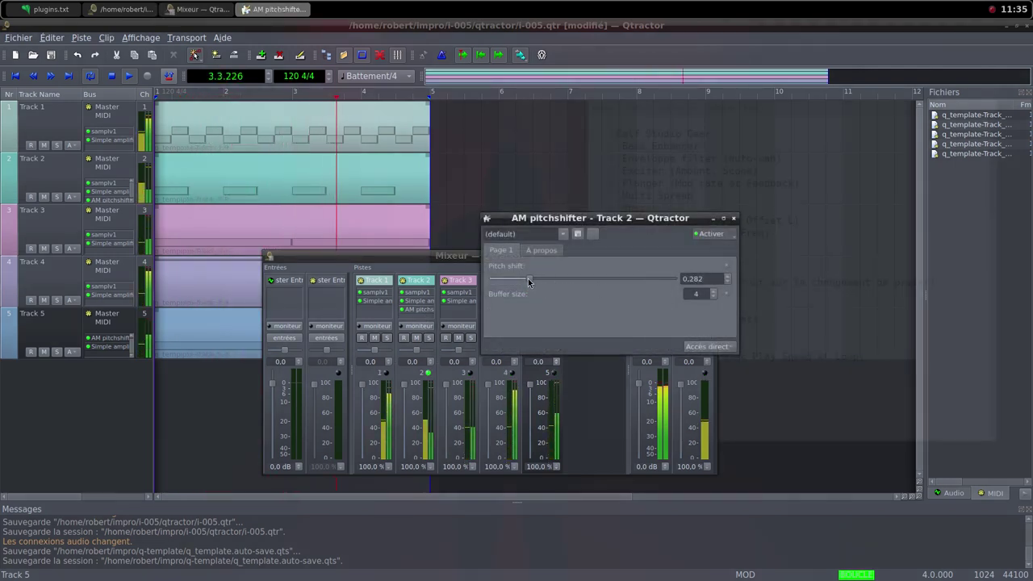
{"action": "left_click_drag", "start_coordinate": [528, 279], "coordinate": [519, 282]}
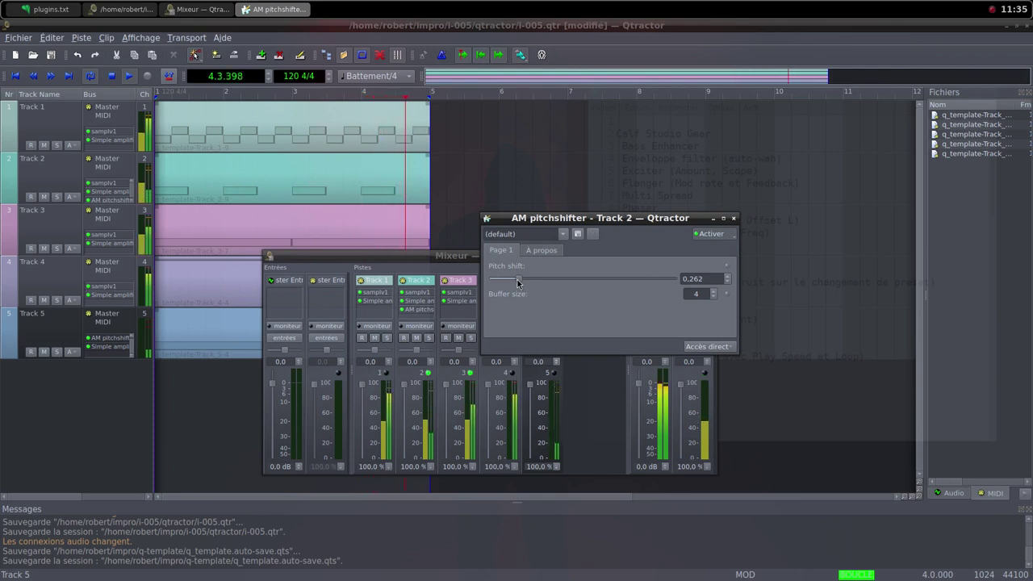
{"action": "left_click_drag", "start_coordinate": [511, 282], "coordinate": [508, 283]}
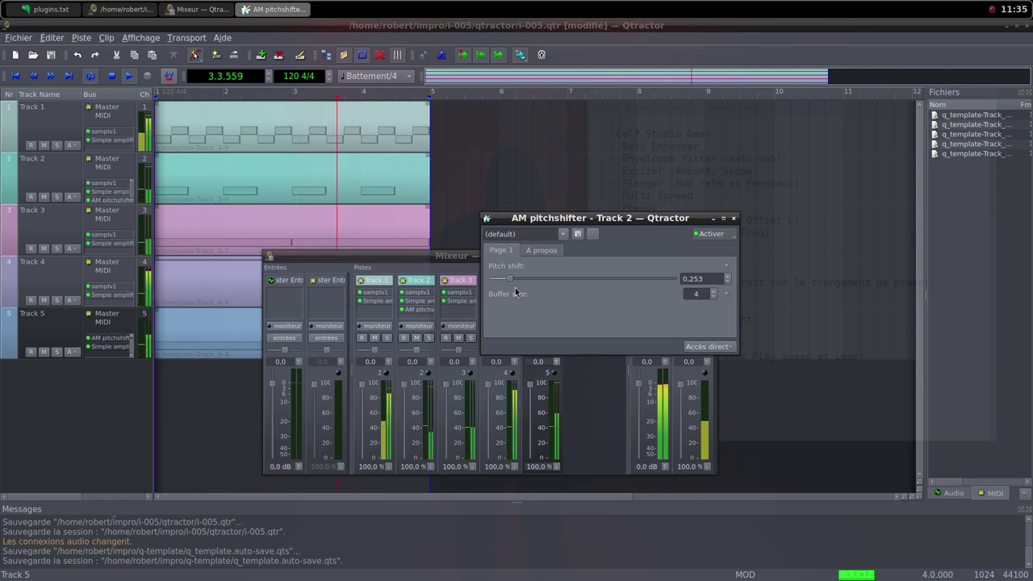
{"action": "left_click", "coordinate": [734, 218]}
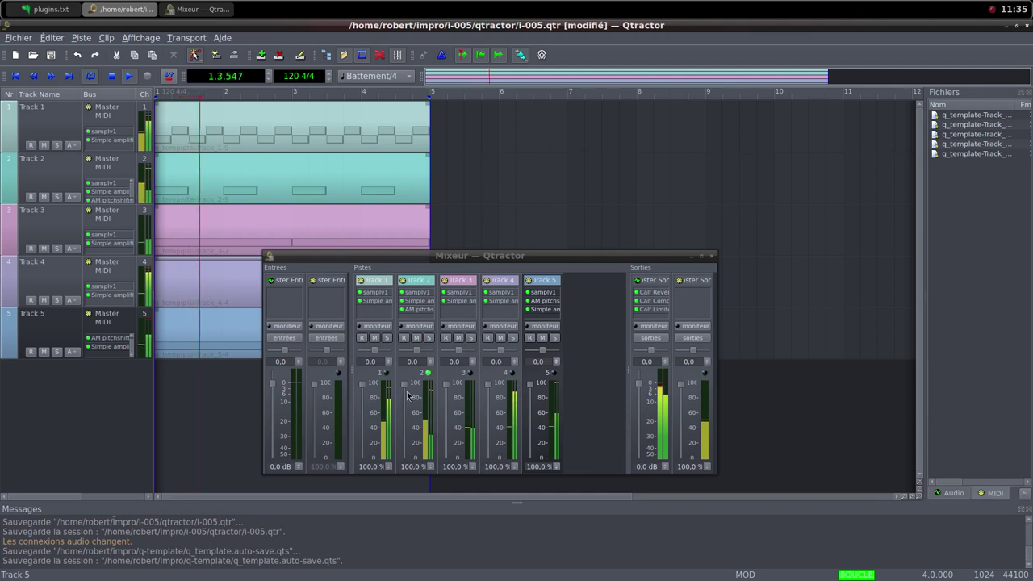
Fade the mixer volumes of Track 4, Track 3 and Track 2 down to 0%, one after another
{"action": "left_click", "coordinate": [436, 412]}
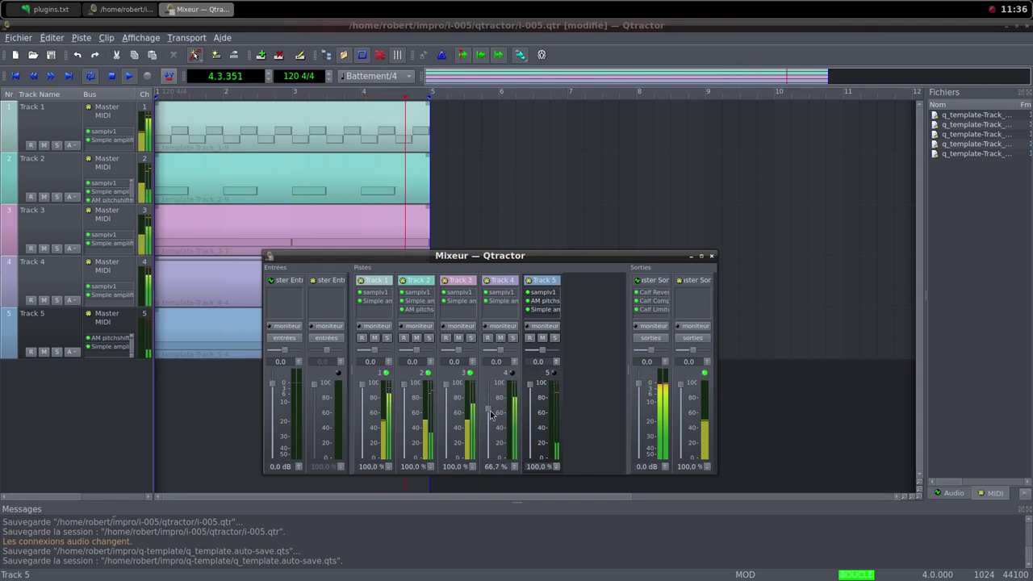
{"action": "left_click_drag", "start_coordinate": [490, 414], "coordinate": [496, 472]}
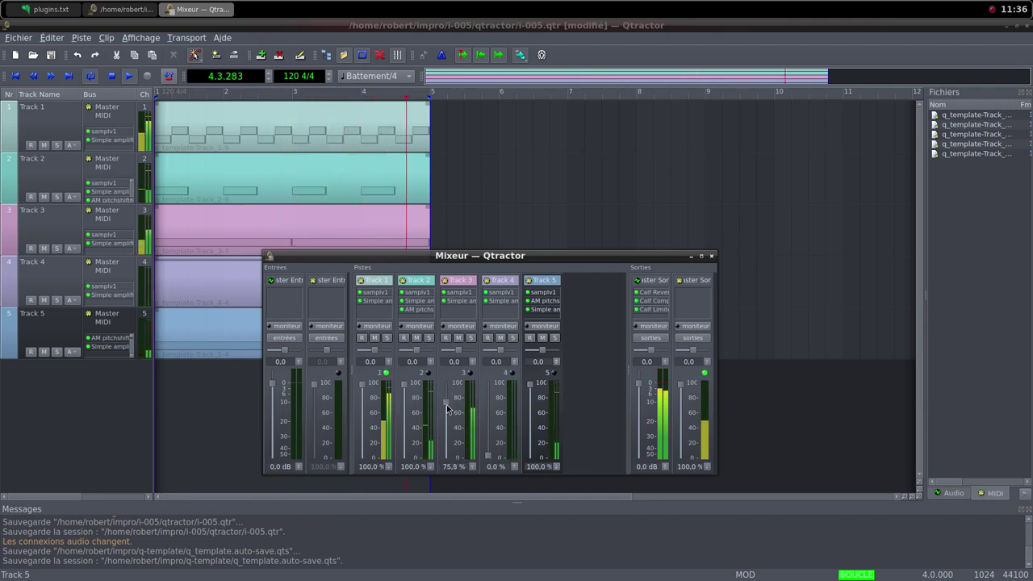
{"action": "left_click_drag", "start_coordinate": [448, 410], "coordinate": [457, 455]}
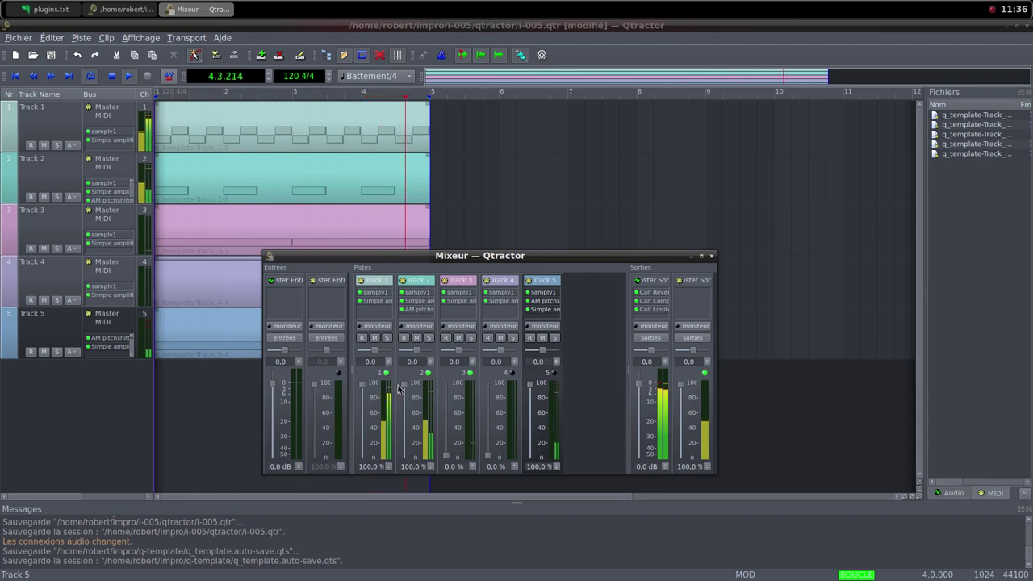
{"action": "left_click_drag", "start_coordinate": [403, 388], "coordinate": [409, 421]}
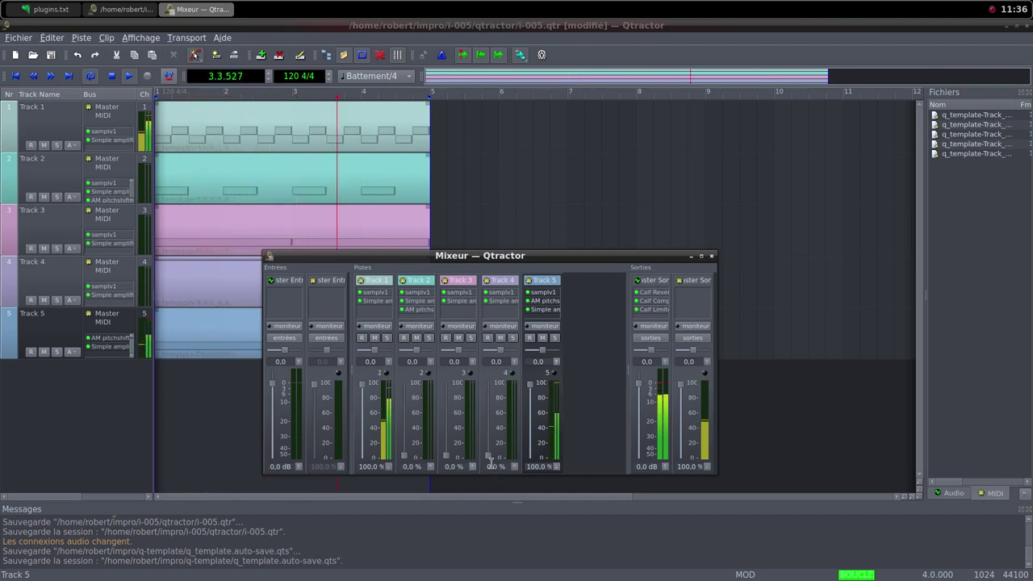
Bring the mixer volumes of Track 4, Track 3 and Track 2 back up to 100% in turn
{"action": "left_click_drag", "start_coordinate": [490, 463], "coordinate": [488, 389]}
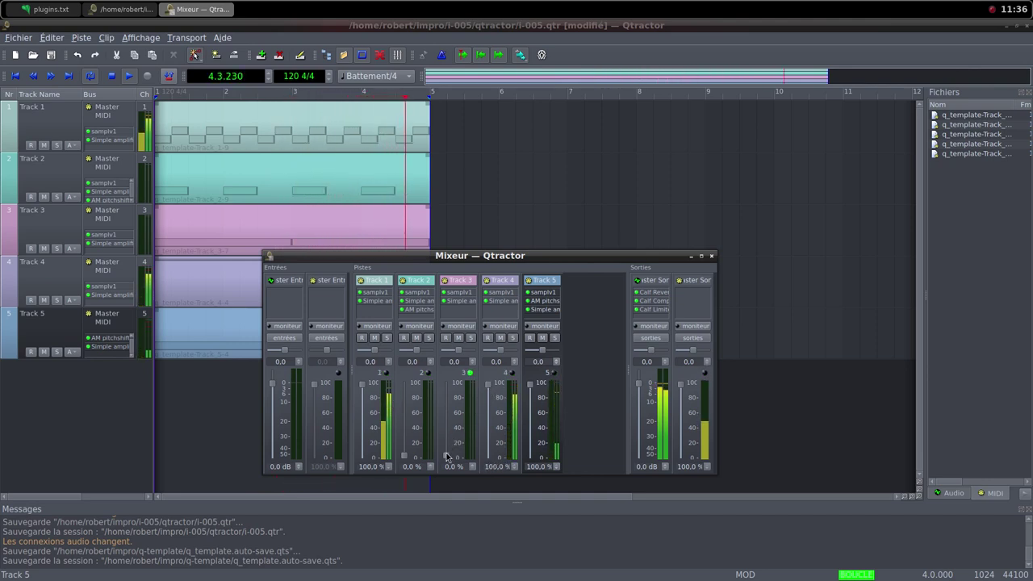
{"action": "left_click_drag", "start_coordinate": [446, 457], "coordinate": [437, 377]}
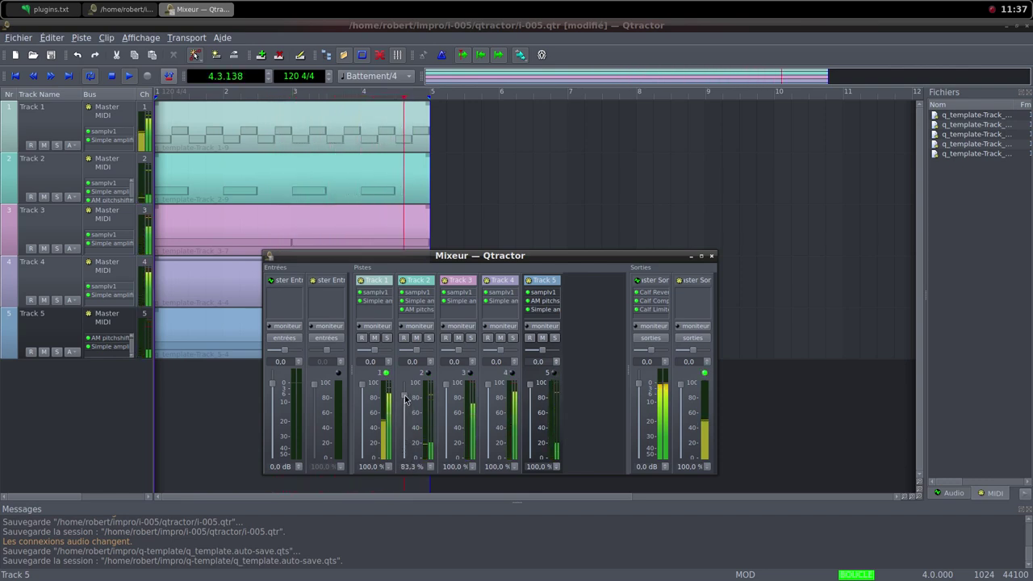
{"action": "left_click_drag", "start_coordinate": [406, 391], "coordinate": [406, 386]}
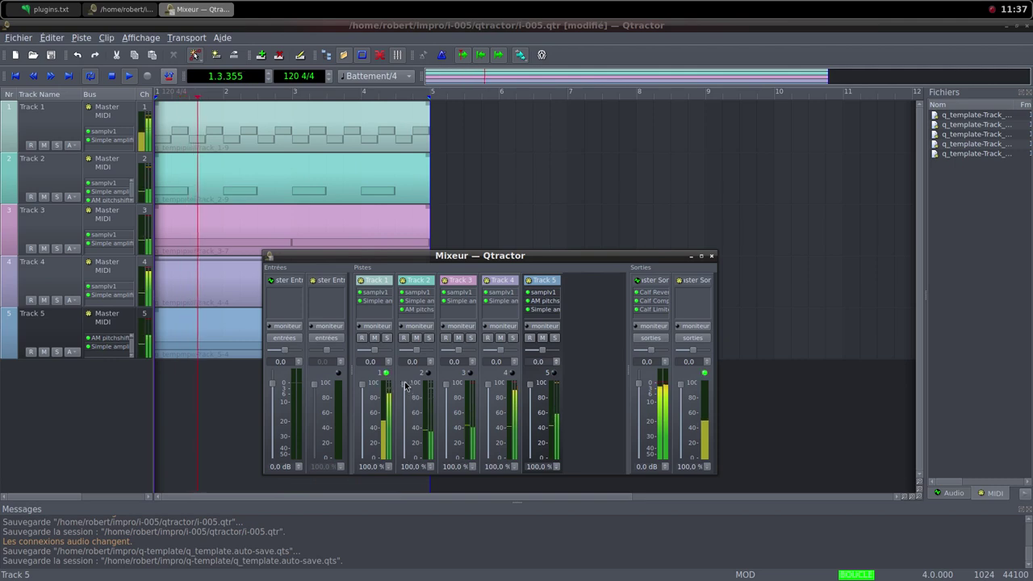
Set Track 2's Simple amplifier gain to about 4.37 dB and check the notes in its MIDI clip
{"action": "double_click", "coordinate": [421, 301]}
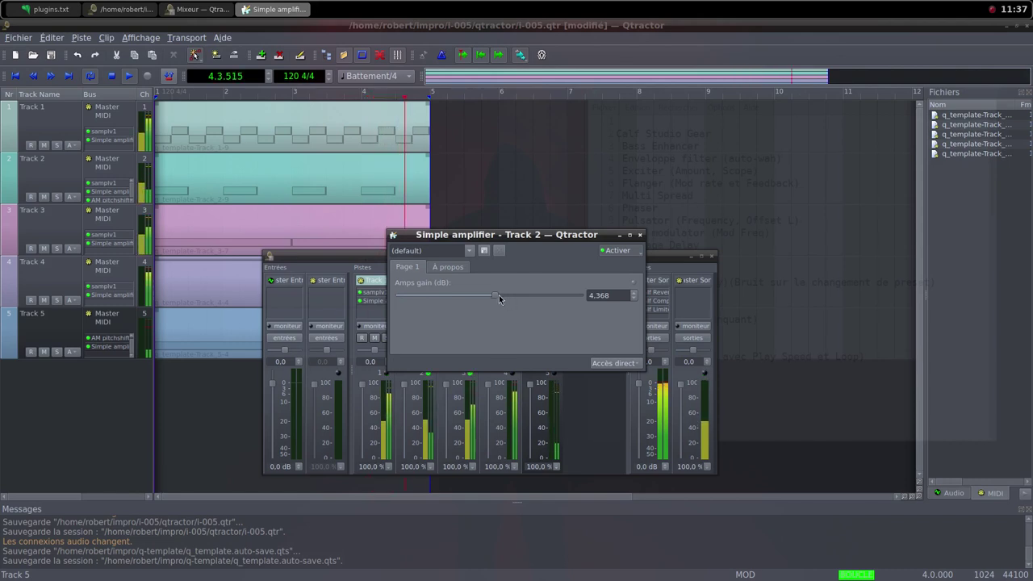
{"action": "left_click_drag", "start_coordinate": [499, 295], "coordinate": [498, 298]}
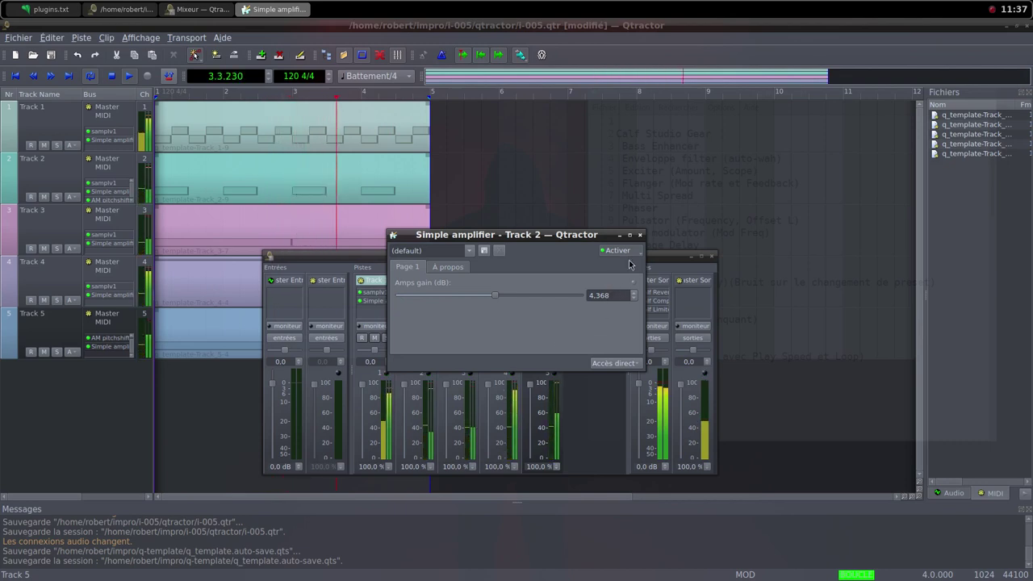
{"action": "left_click", "coordinate": [640, 234]}
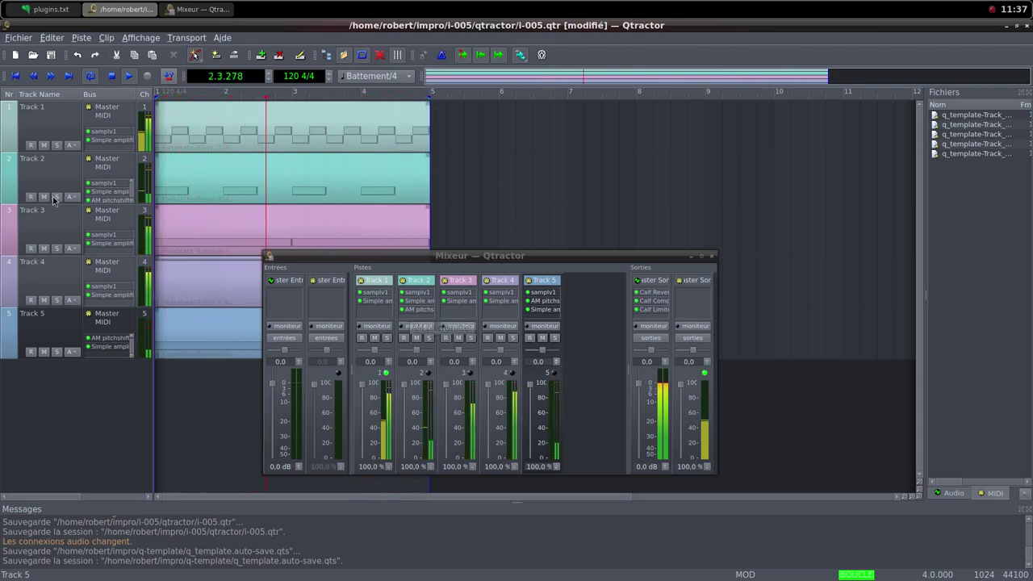
{"action": "double_click", "coordinate": [247, 171]}
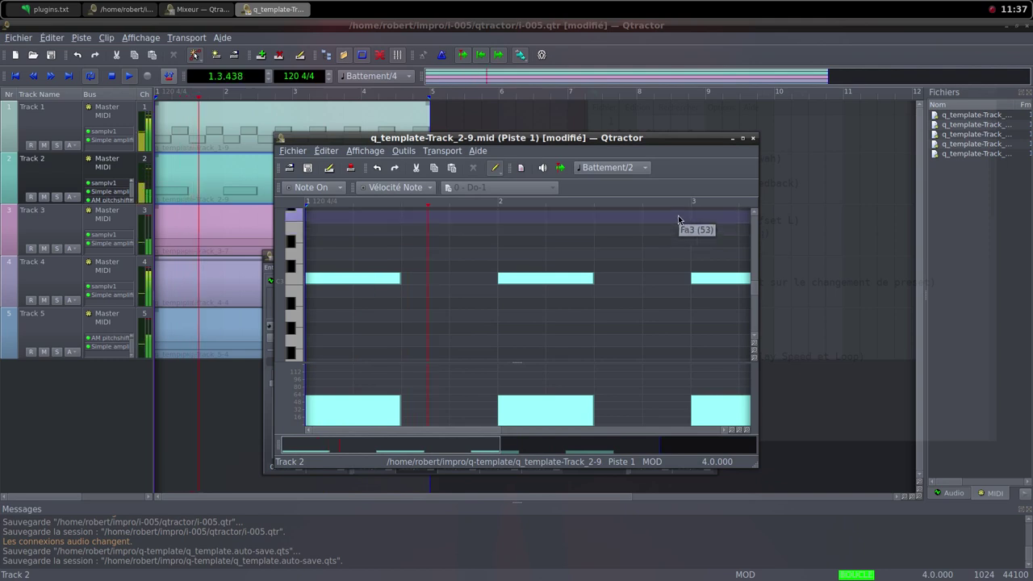
{"action": "left_click", "coordinate": [754, 138]}
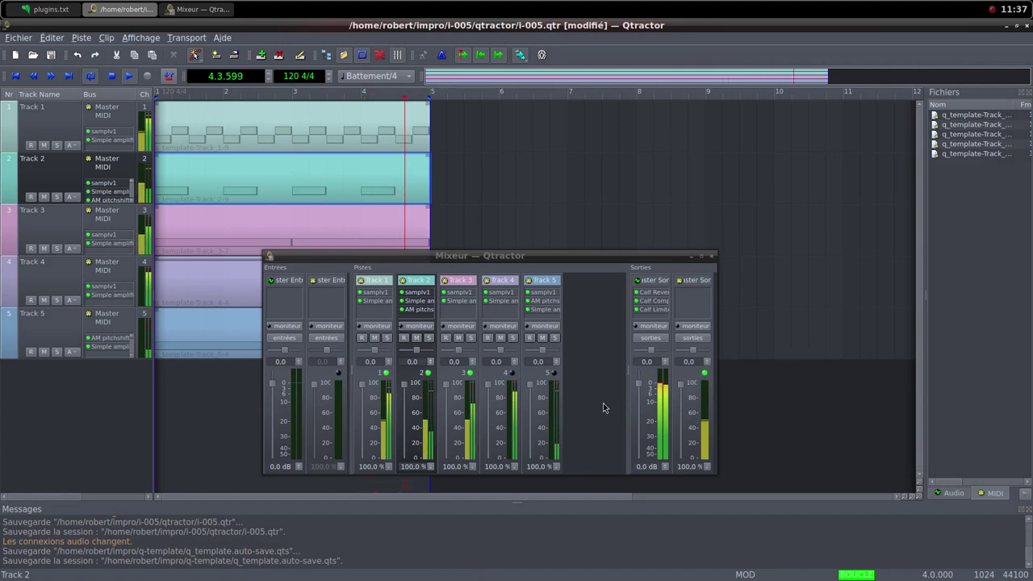
Set the pitch shift of Track 5's AM pitchshifter to about 0.723 and close its settings
{"action": "double_click", "coordinate": [536, 301]}
{"action": "left_click_drag", "start_coordinate": [507, 299], "coordinate": [492, 297]}
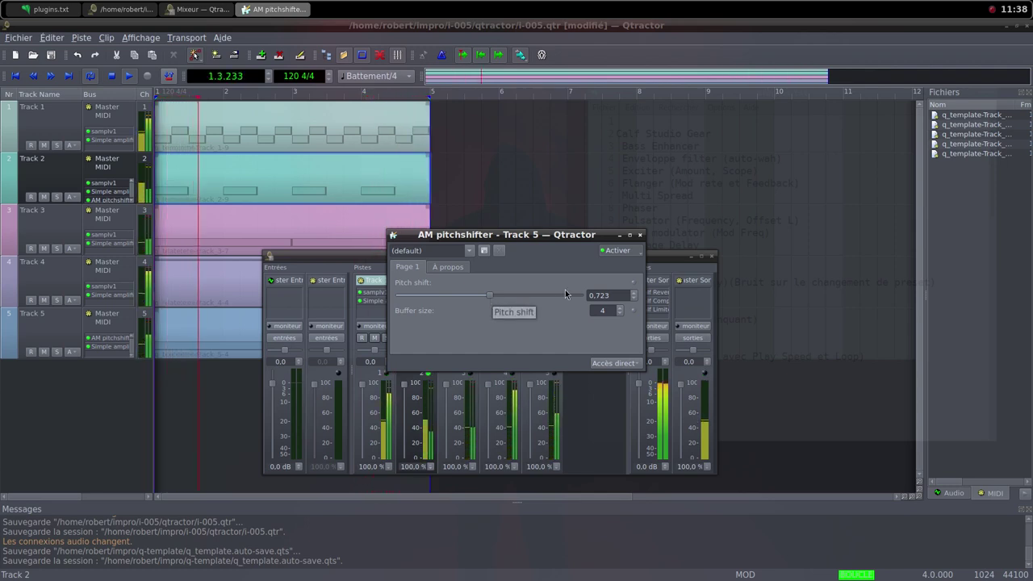
{"action": "left_click", "coordinate": [640, 235]}
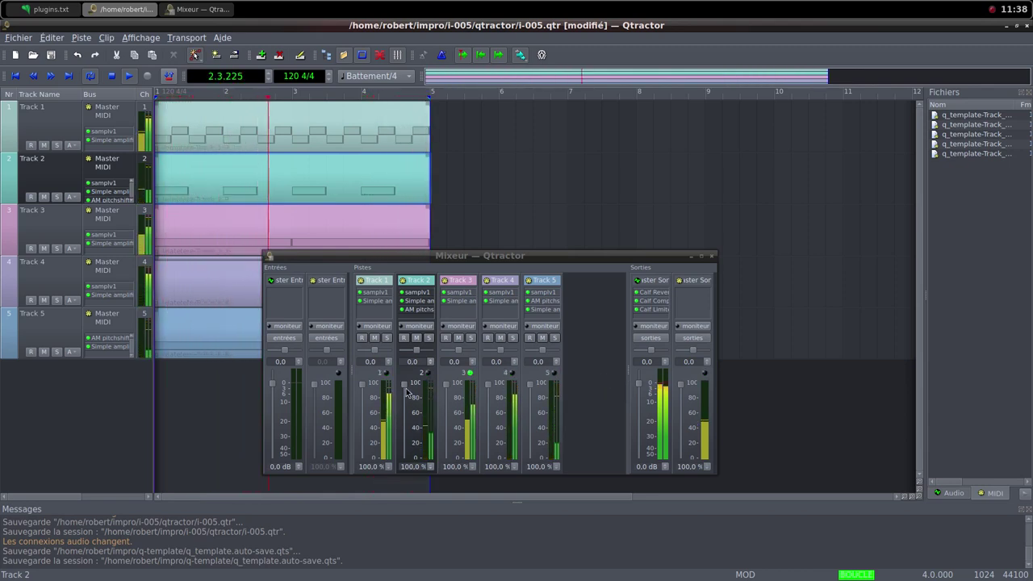
Fade the mixer volumes of Track 2, Track 1 and Track 5 down to 0%, one after another
{"action": "left_click_drag", "start_coordinate": [404, 384], "coordinate": [411, 473]}
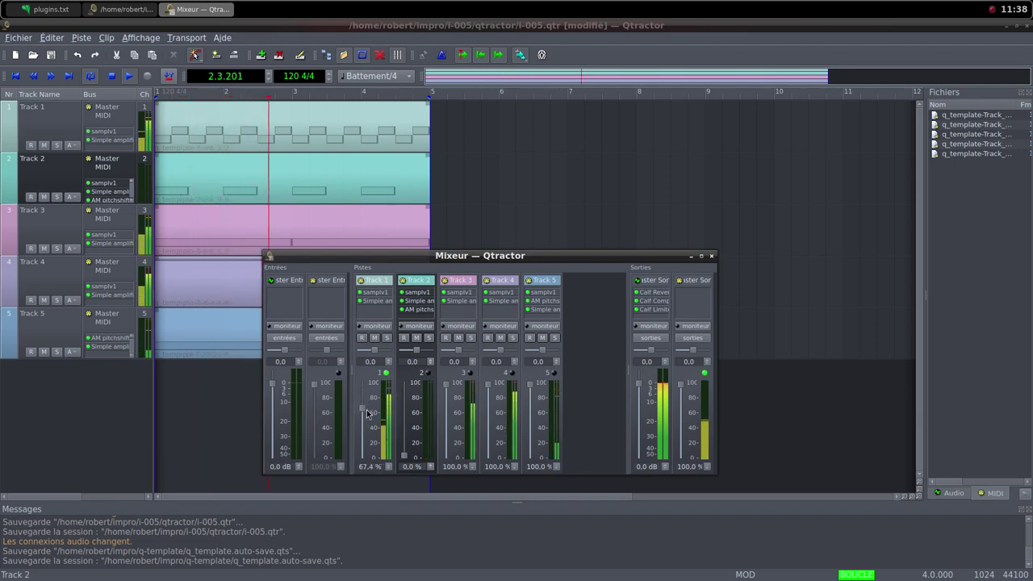
{"action": "left_click_drag", "start_coordinate": [365, 390], "coordinate": [369, 477]}
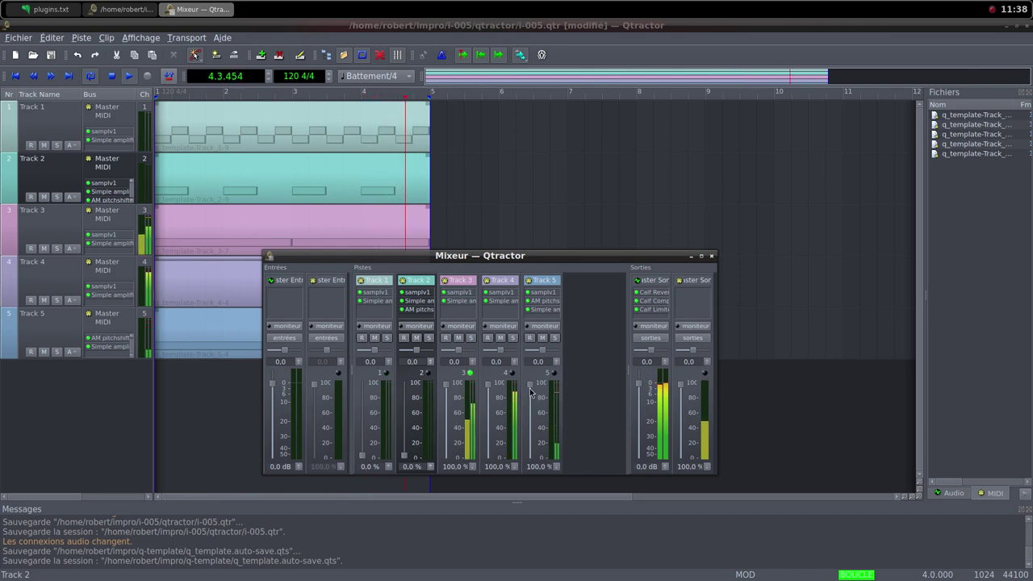
{"action": "left_click_drag", "start_coordinate": [530, 390], "coordinate": [535, 469]}
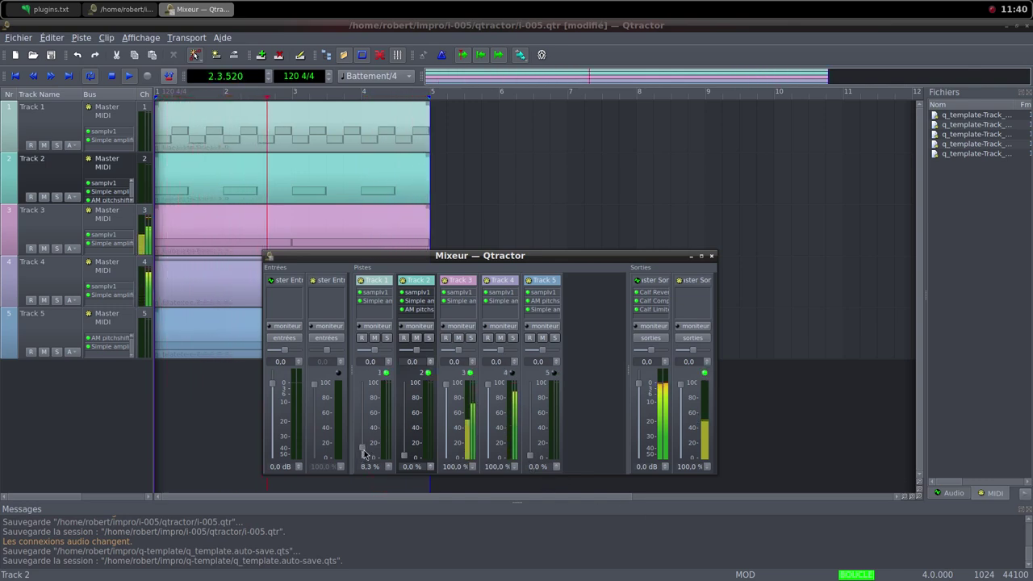
Bring the mixer volumes of Track 1, Track 5 and Track 2 gradually back up to 100%
{"action": "left_click_drag", "start_coordinate": [361, 457], "coordinate": [367, 426]}
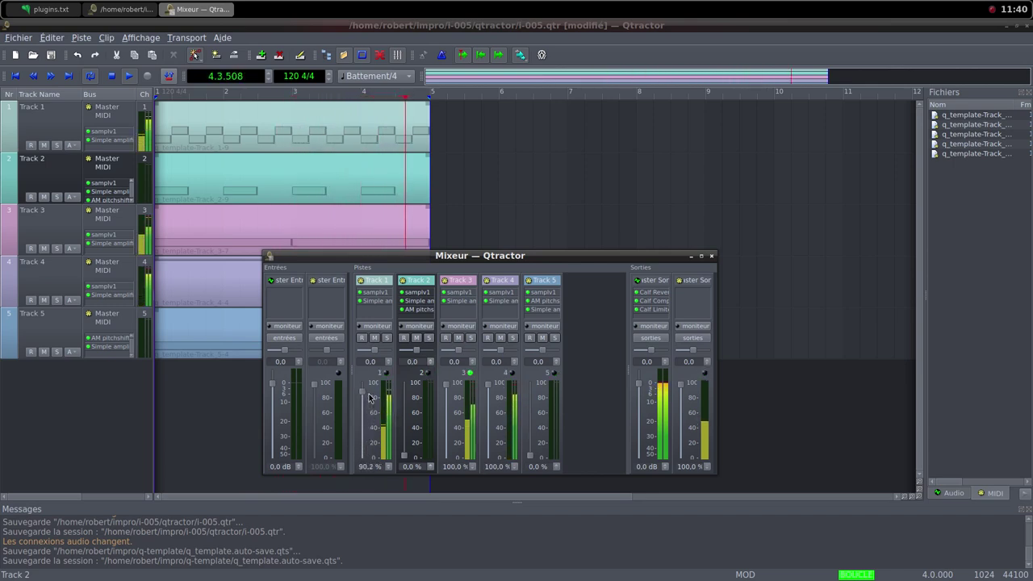
{"action": "left_click_drag", "start_coordinate": [369, 394], "coordinate": [369, 386]}
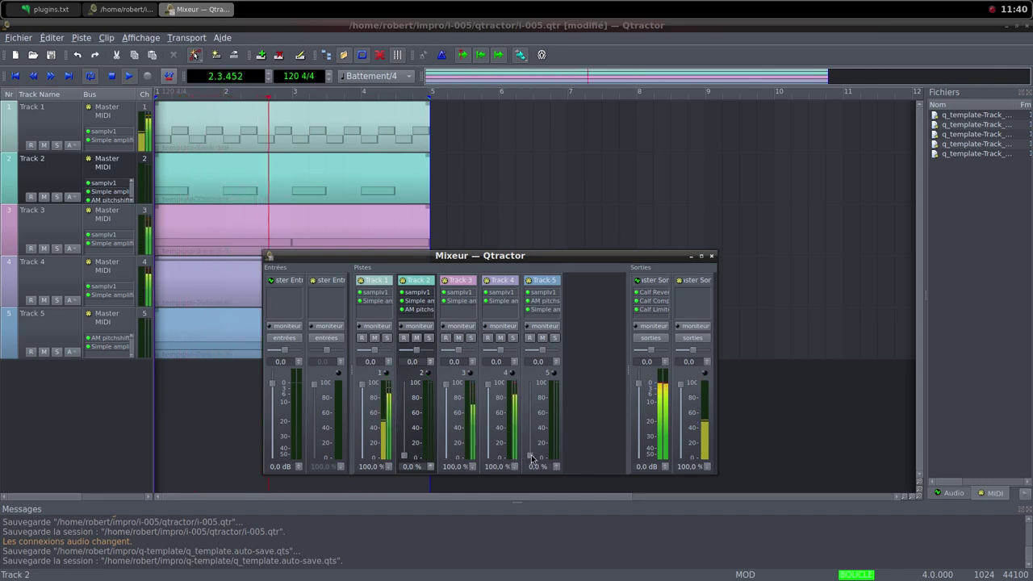
{"action": "left_click_drag", "start_coordinate": [532, 459], "coordinate": [521, 387]}
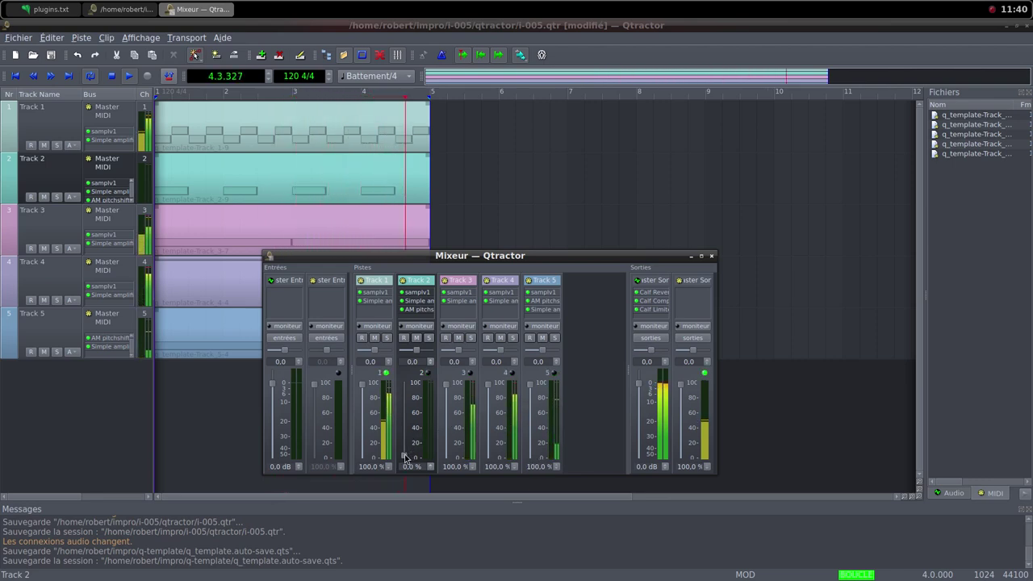
{"action": "left_click_drag", "start_coordinate": [406, 458], "coordinate": [406, 455]}
{"action": "left_click_drag", "start_coordinate": [406, 449], "coordinate": [410, 425]}
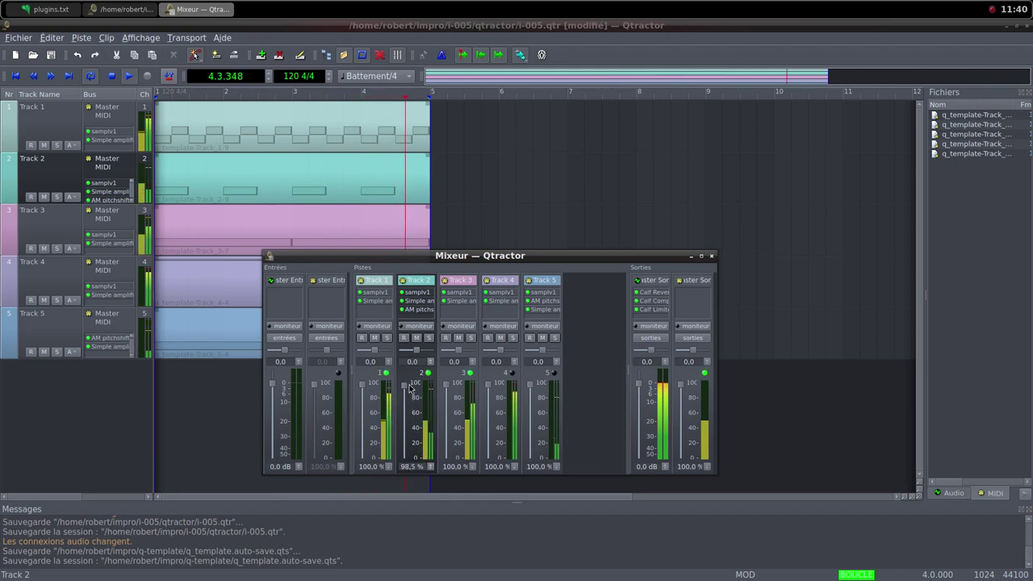
{"action": "left_click_drag", "start_coordinate": [410, 389], "coordinate": [409, 385]}
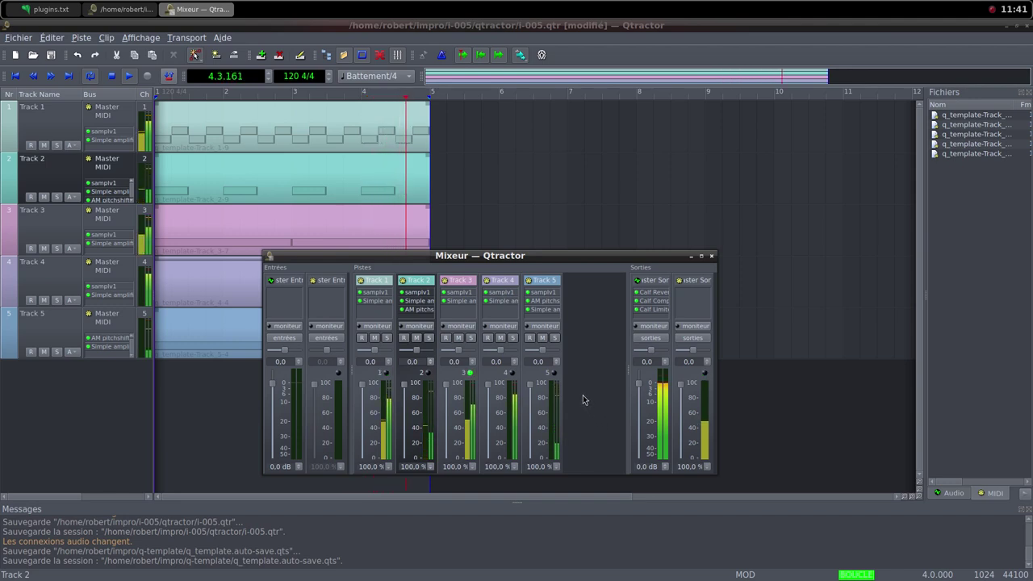
Fade the mixer volumes of Track 5, Track 2, Track 4, Track 3 and Track 1 gradually down to 0%, in that order
{"action": "left_click_drag", "start_coordinate": [535, 388], "coordinate": [534, 467]}
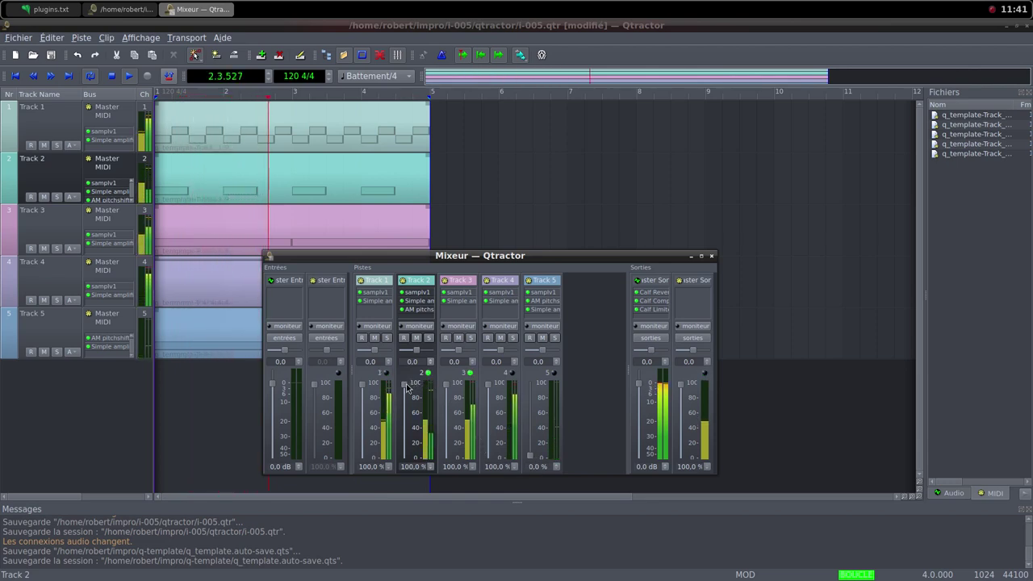
{"action": "left_click_drag", "start_coordinate": [404, 385], "coordinate": [410, 400]}
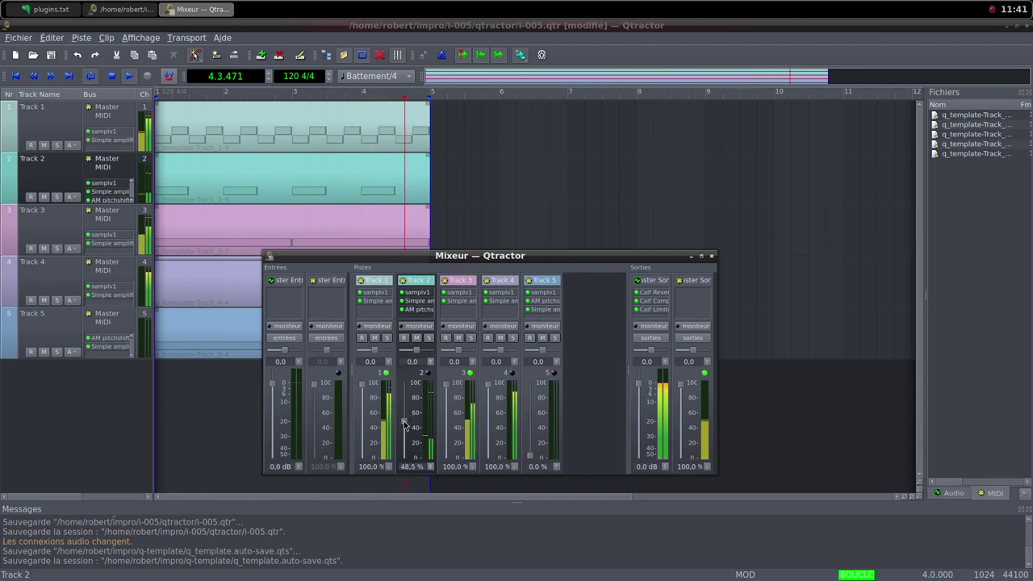
{"action": "left_click_drag", "start_coordinate": [404, 428], "coordinate": [406, 473]}
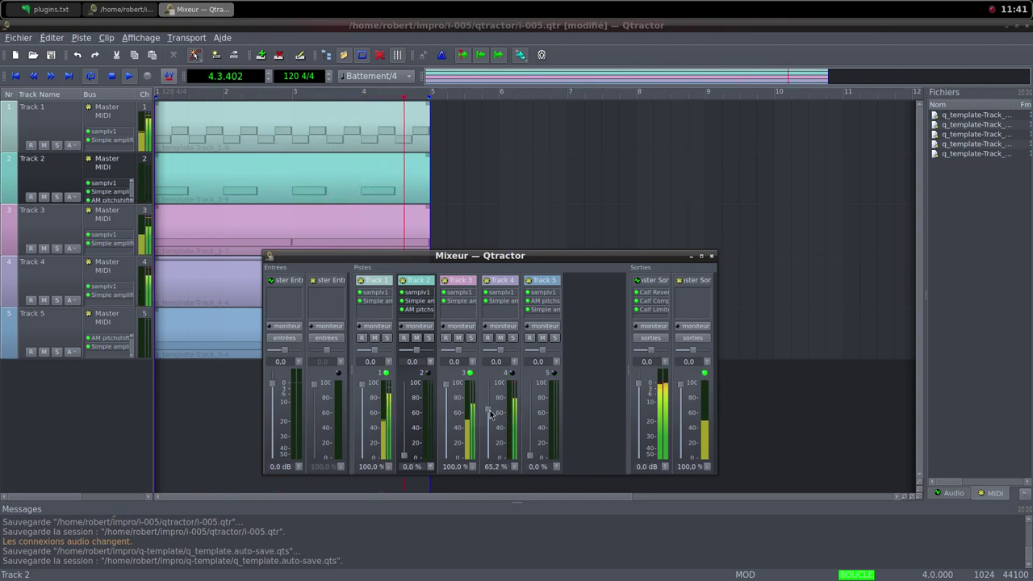
{"action": "left_click_drag", "start_coordinate": [490, 413], "coordinate": [488, 454]}
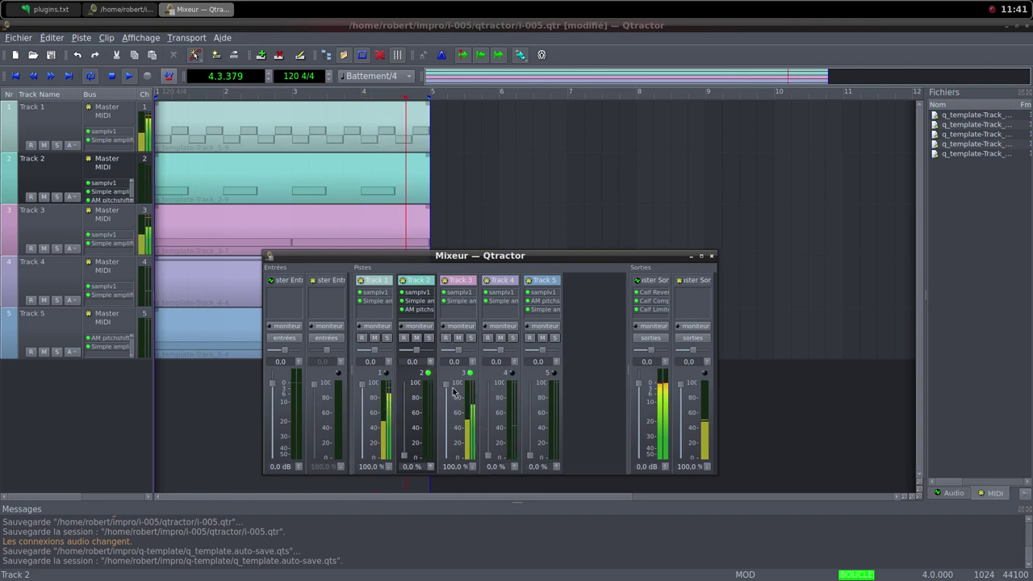
{"action": "left_click_drag", "start_coordinate": [449, 391], "coordinate": [453, 466]}
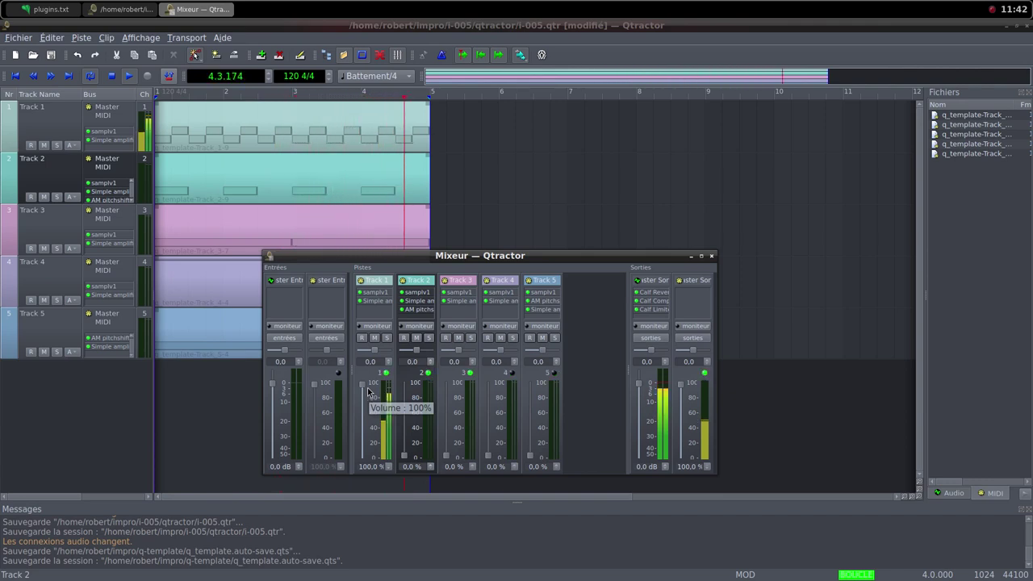
{"action": "scroll", "coordinate": [363, 391], "scroll_direction": "down", "scroll_amount": 1}
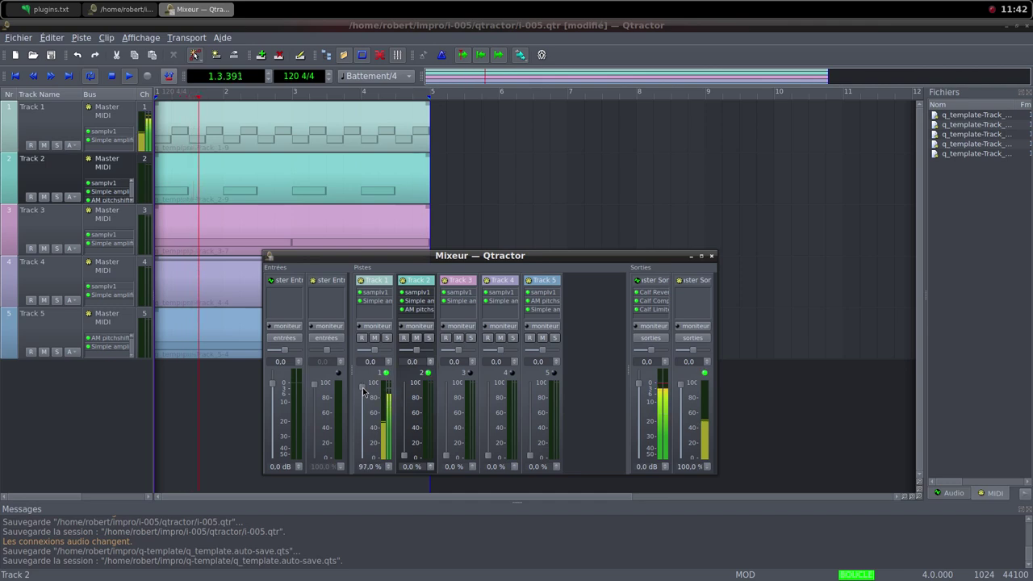
{"action": "left_click_drag", "start_coordinate": [363, 391], "coordinate": [365, 462]}
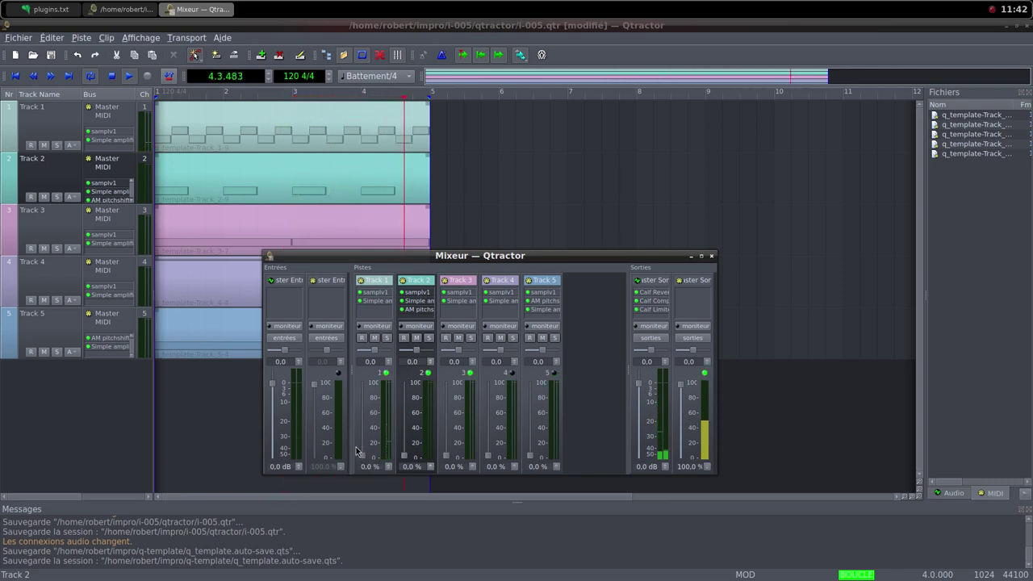